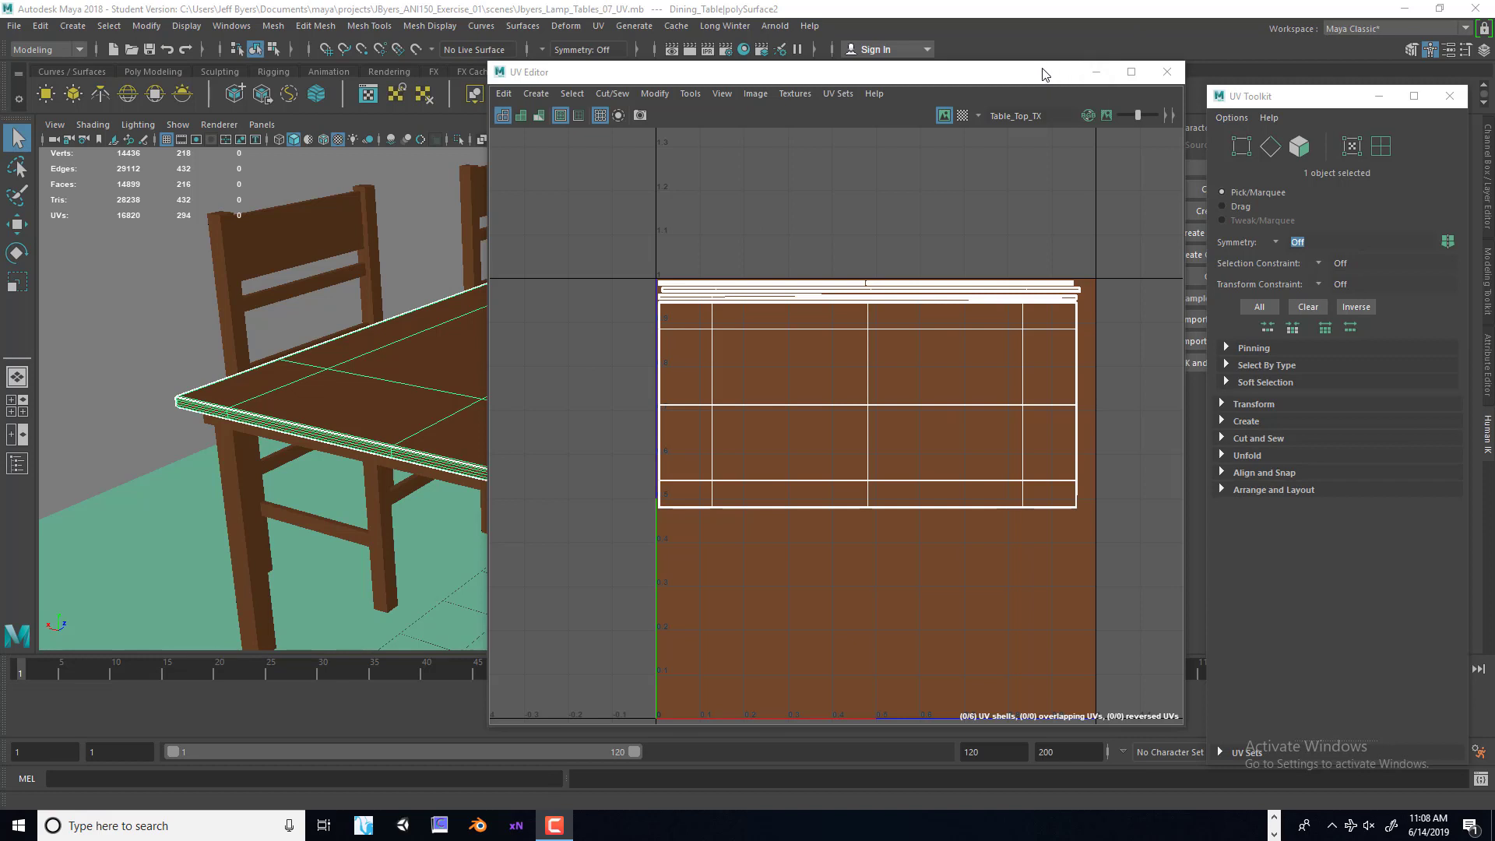
Close the UV Editor and UV Toolkit windows to clear the view of the dining table
drag(1045, 74, 1034, 53)
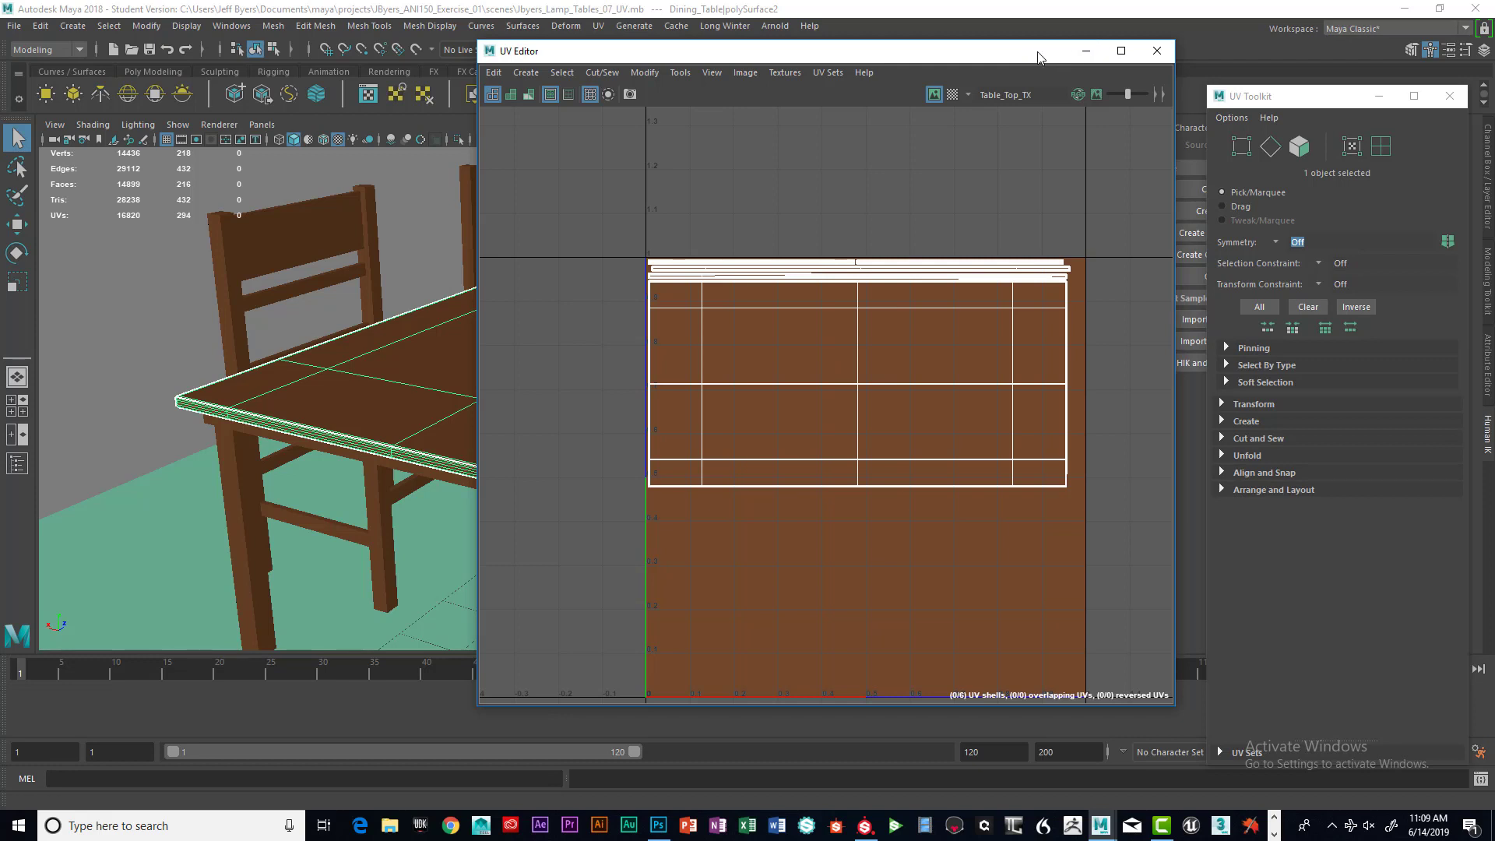
click(1159, 51)
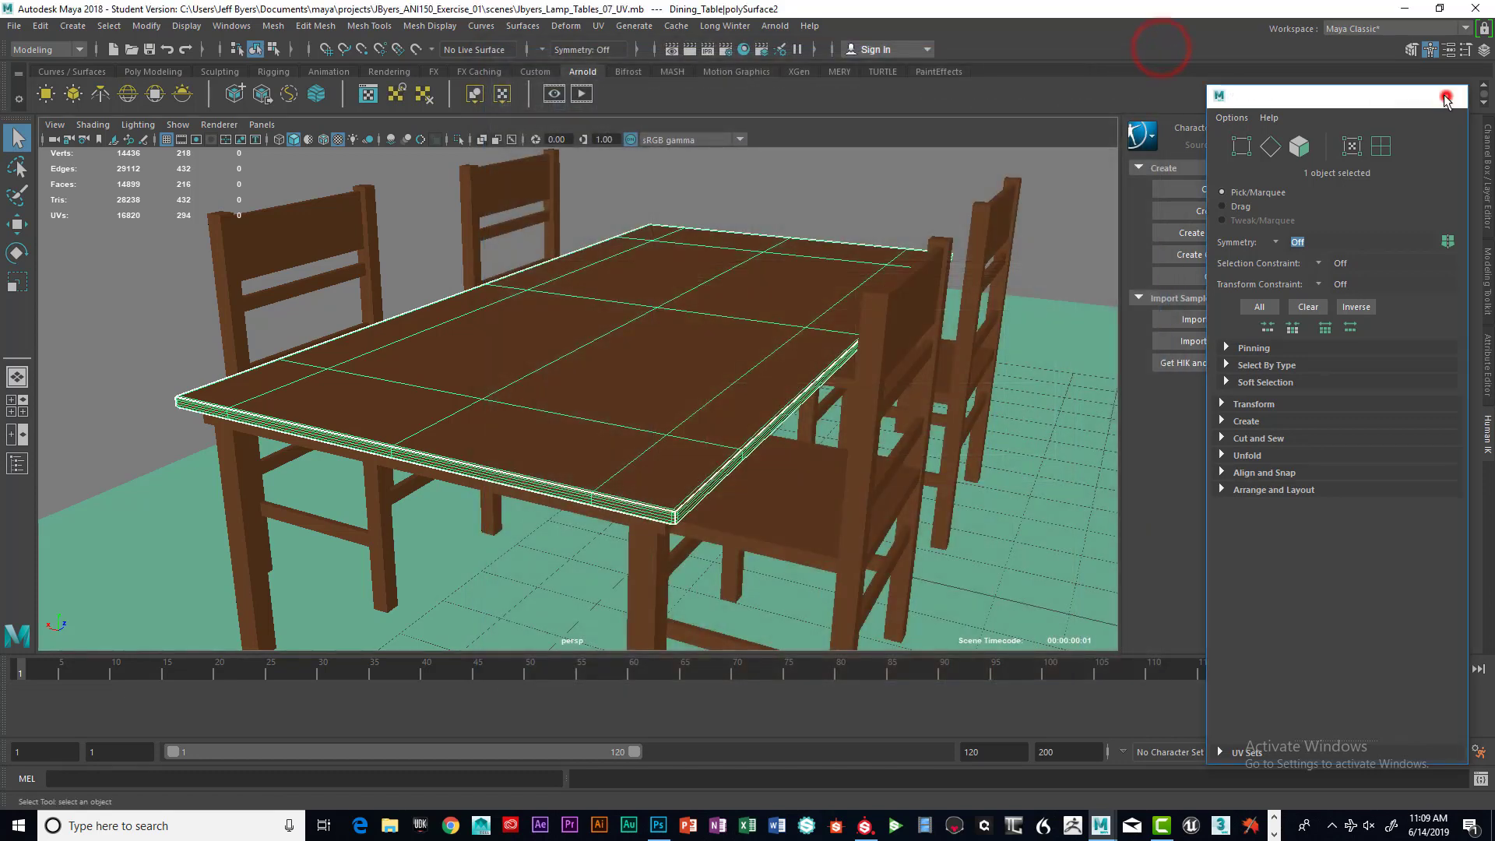
click(1449, 96)
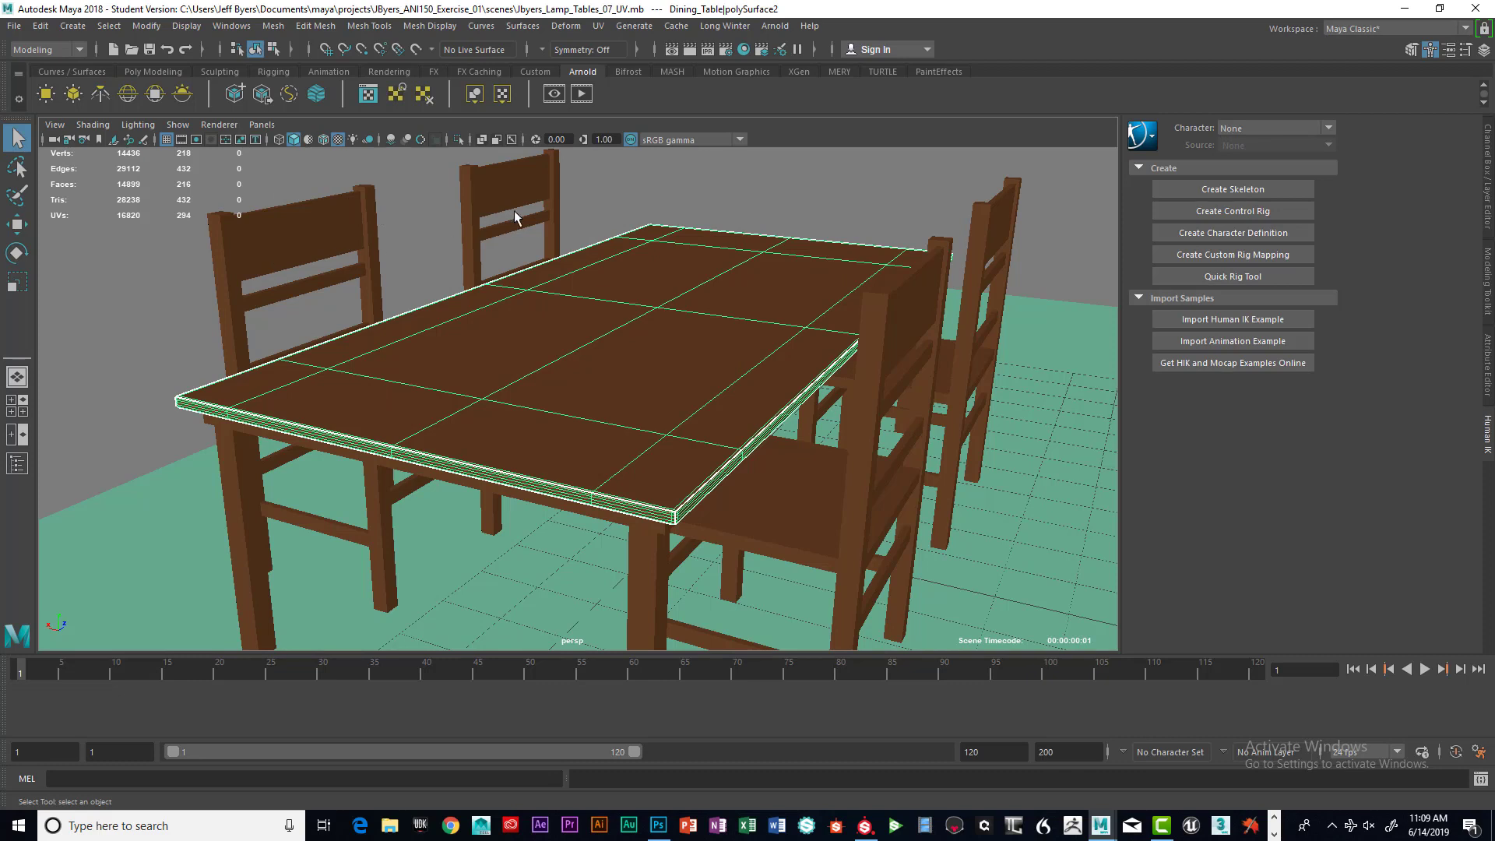
Set up an export of the selected table top with OBJexport as the file type and proceed to choosing the file
click(14, 26)
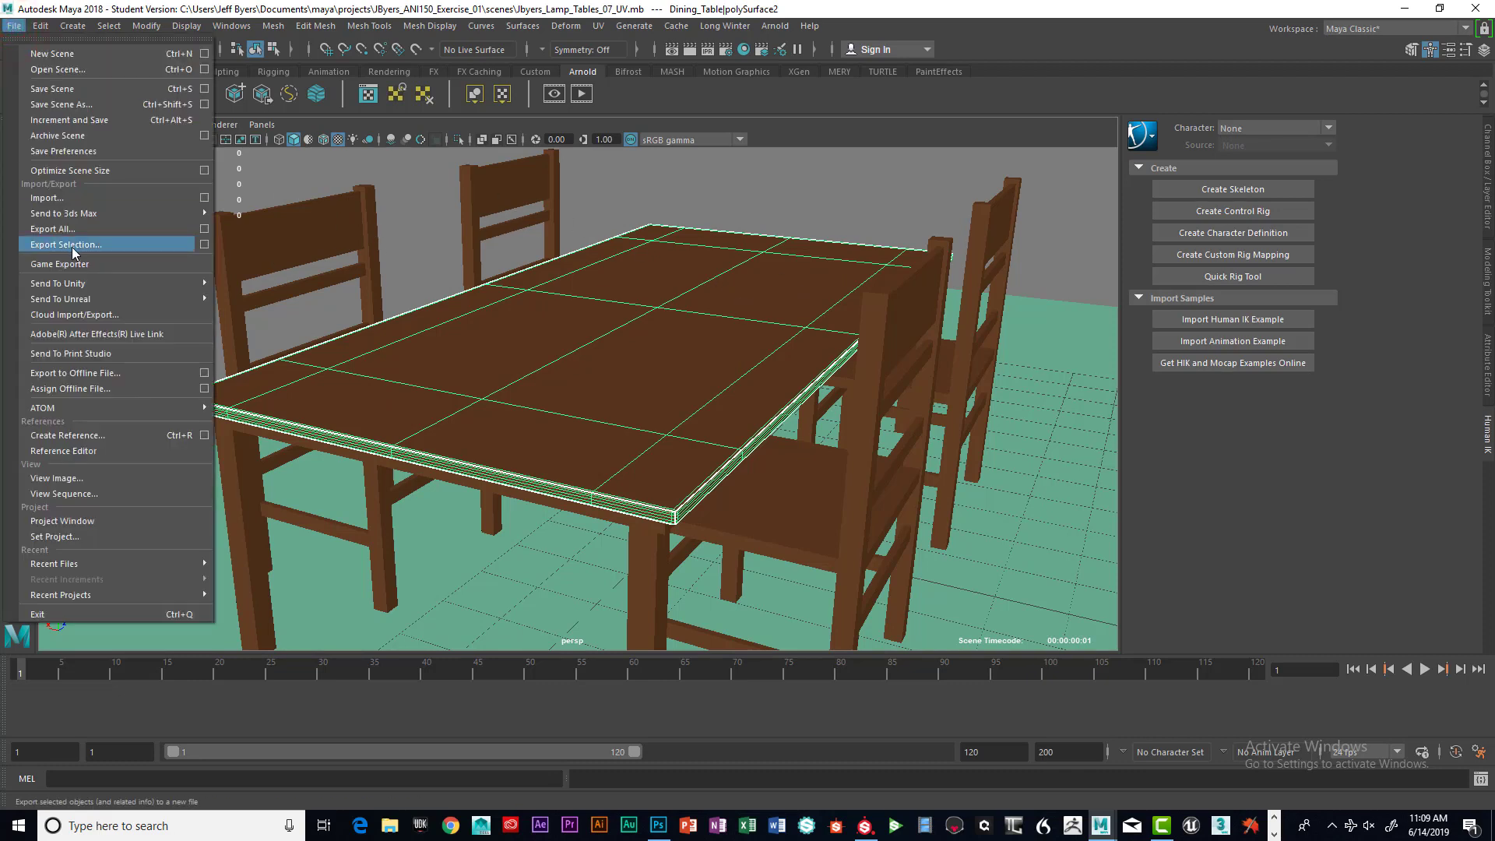
click(205, 245)
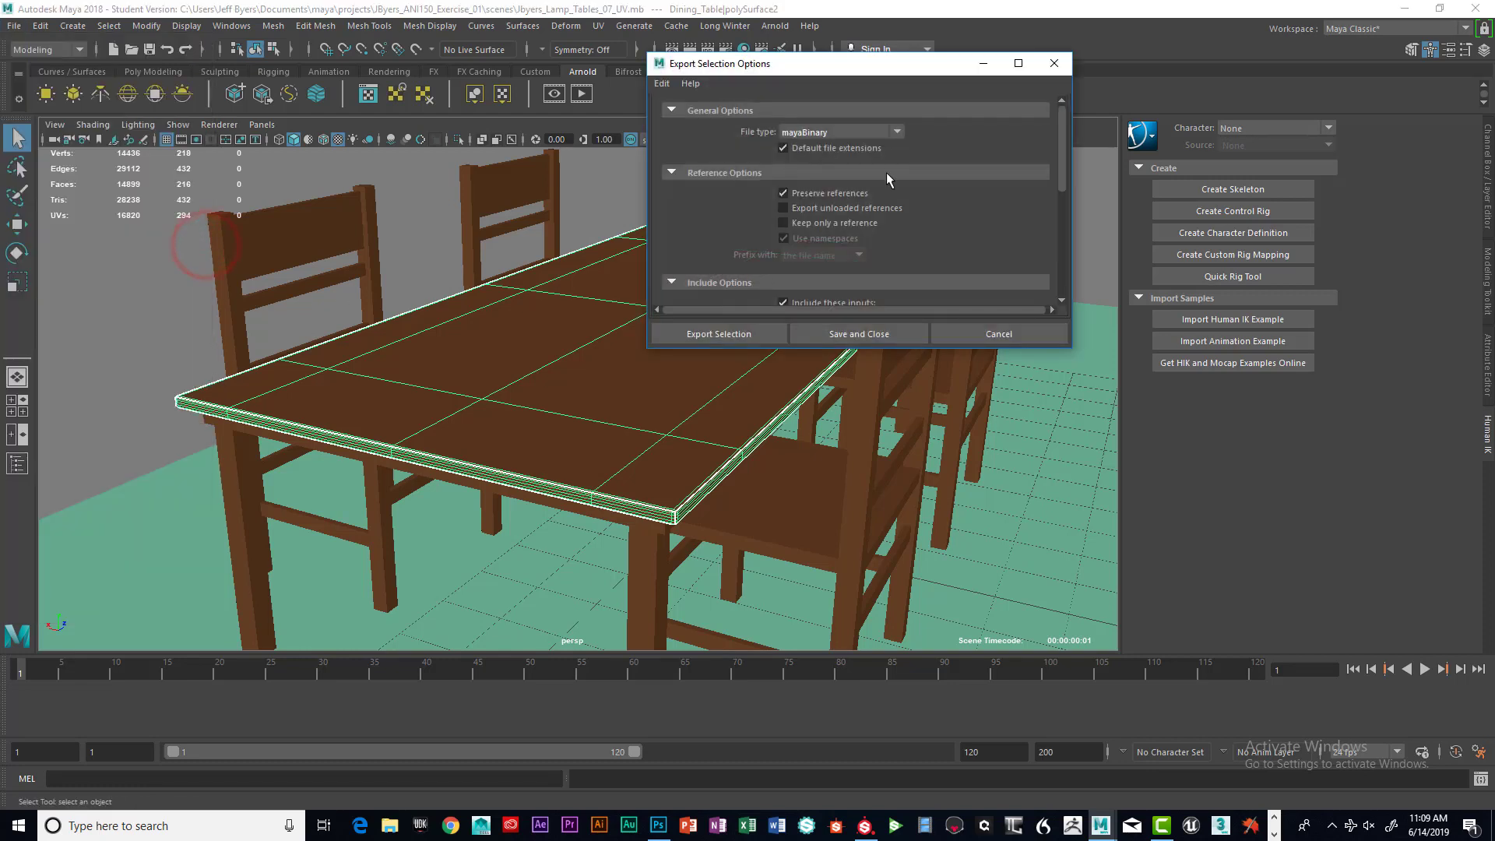
click(902, 130)
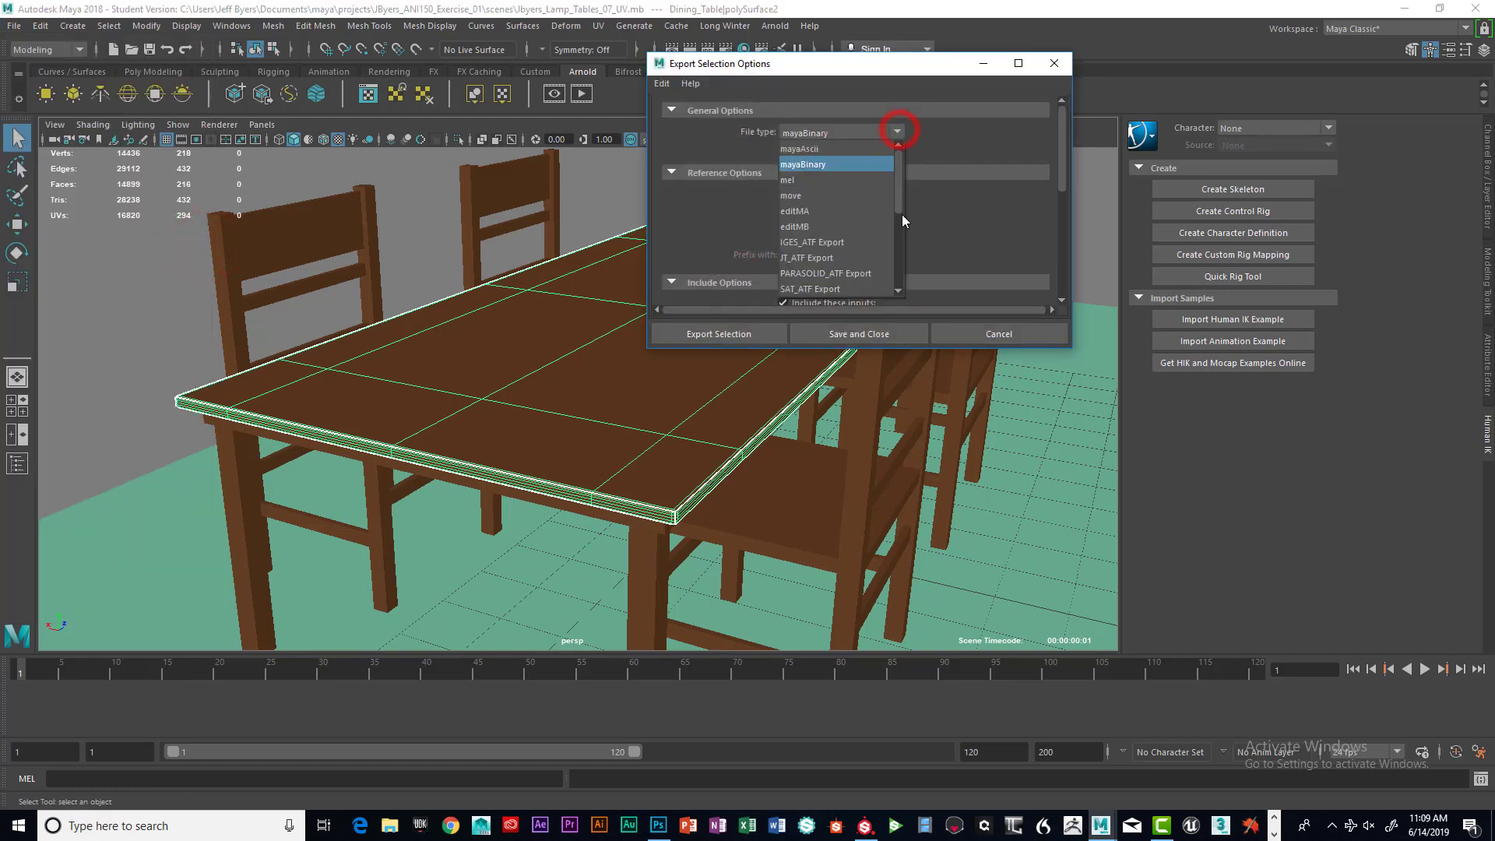
drag(902, 193, 905, 282)
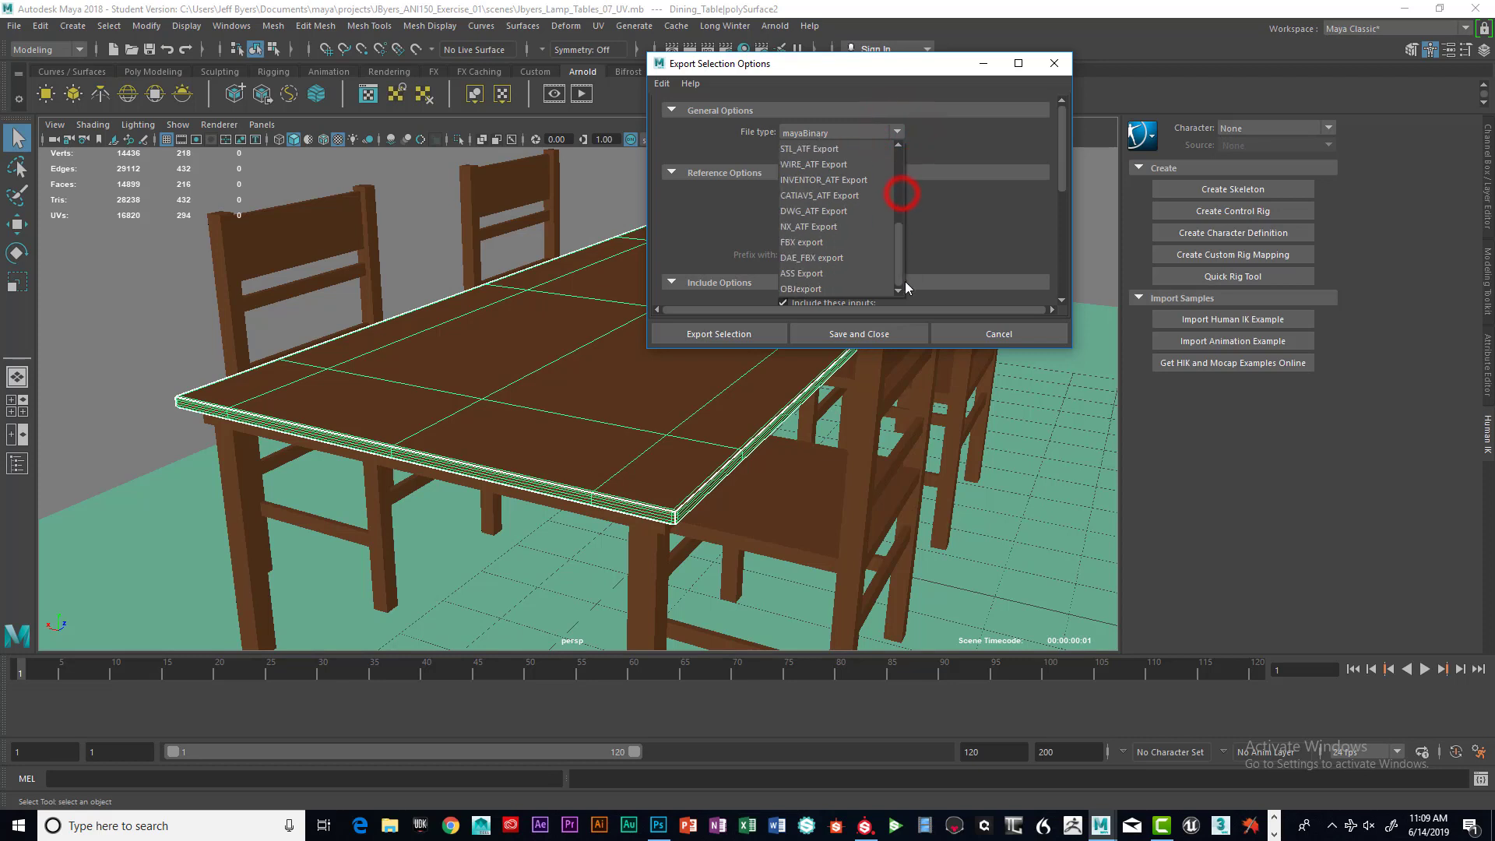
click(803, 289)
scroll(935, 148, down, 1)
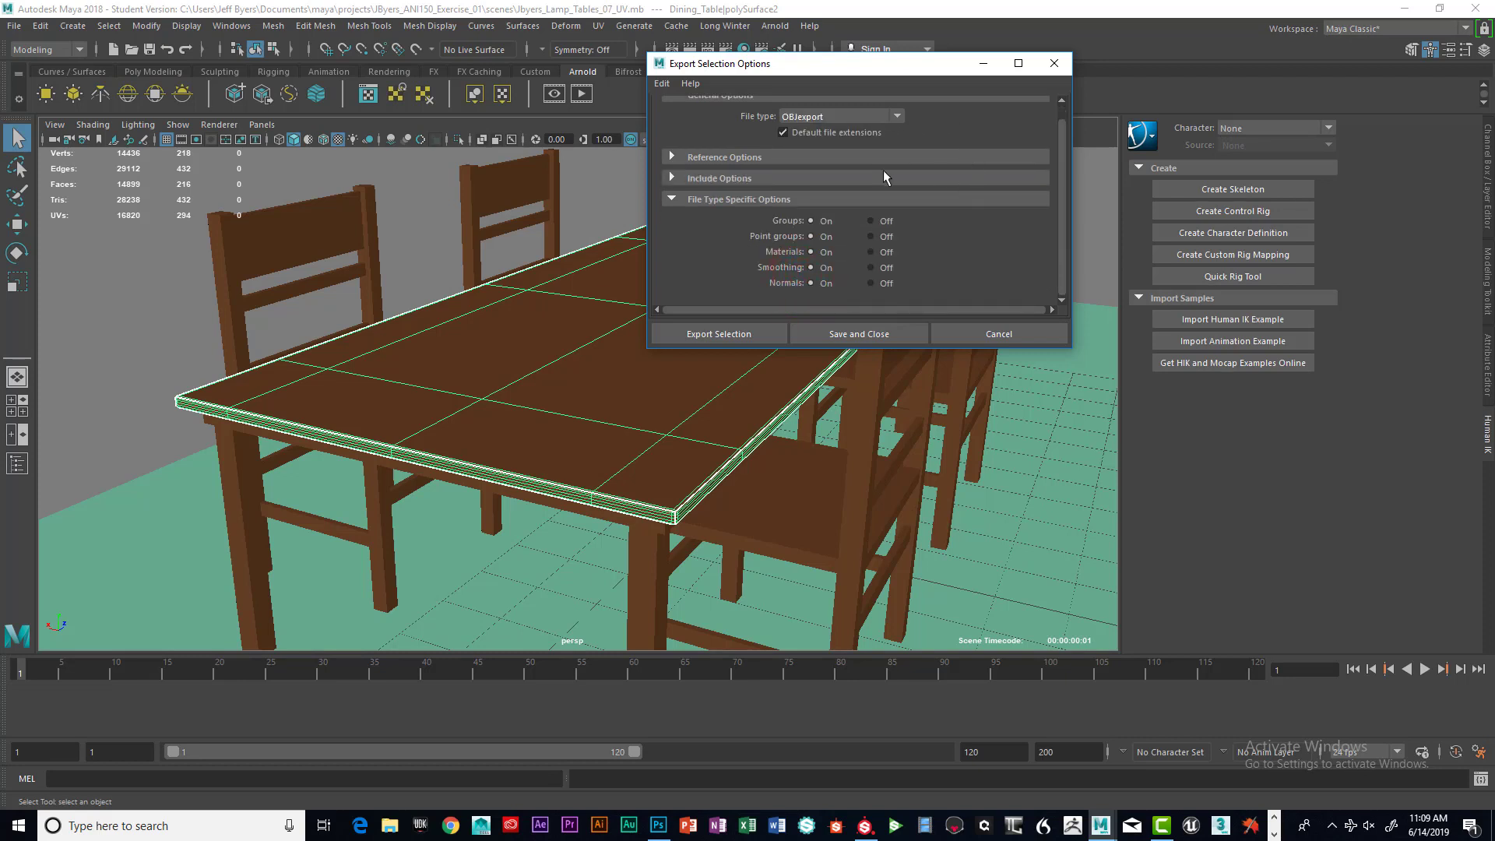
click(743, 336)
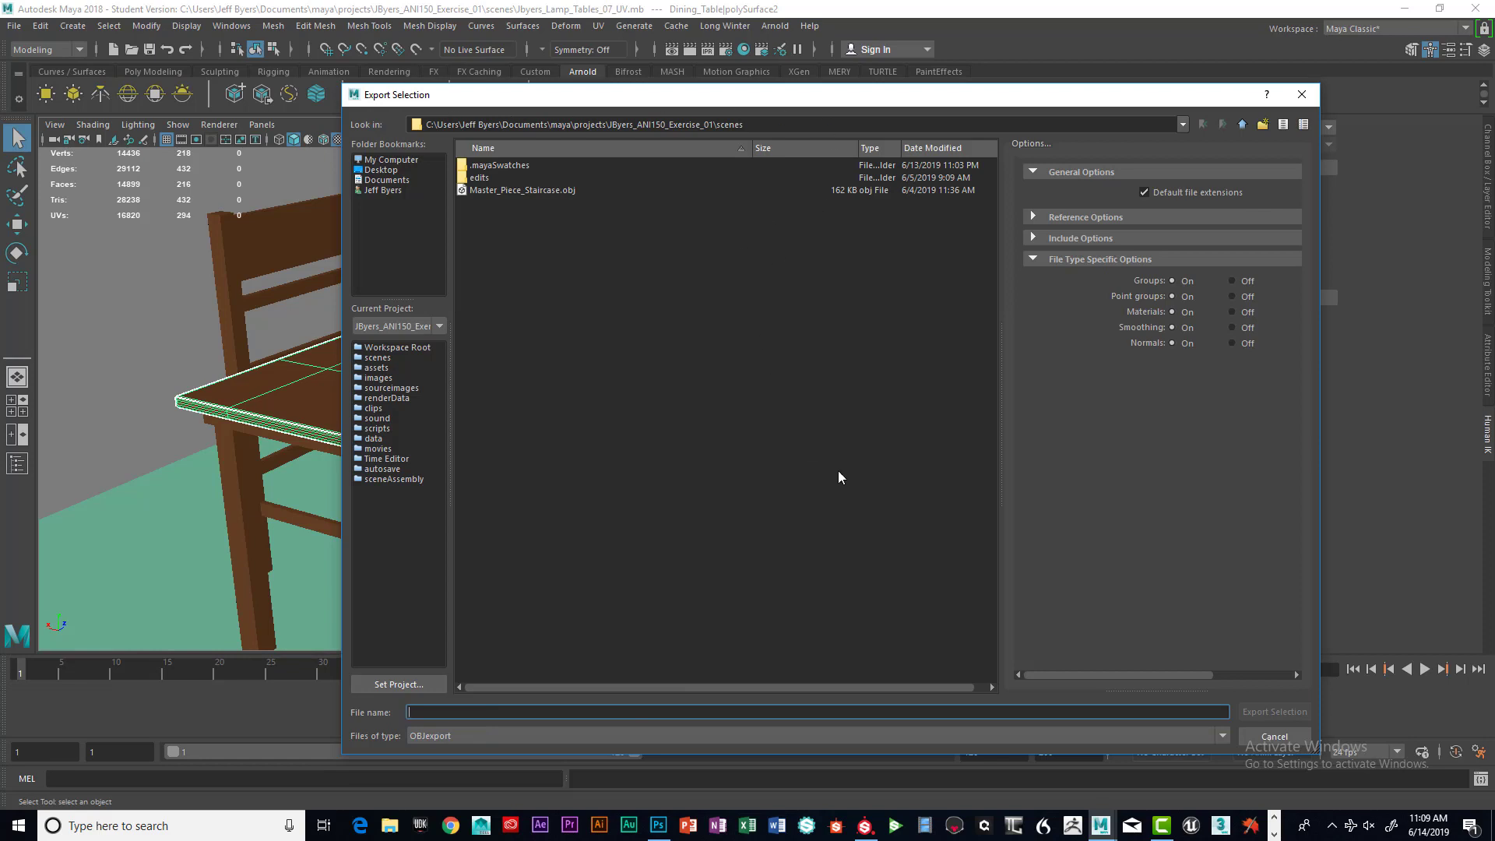
Name the export file Table_Top_Export and export the table top to the project's scenes folder
click(446, 713)
text(Ta)
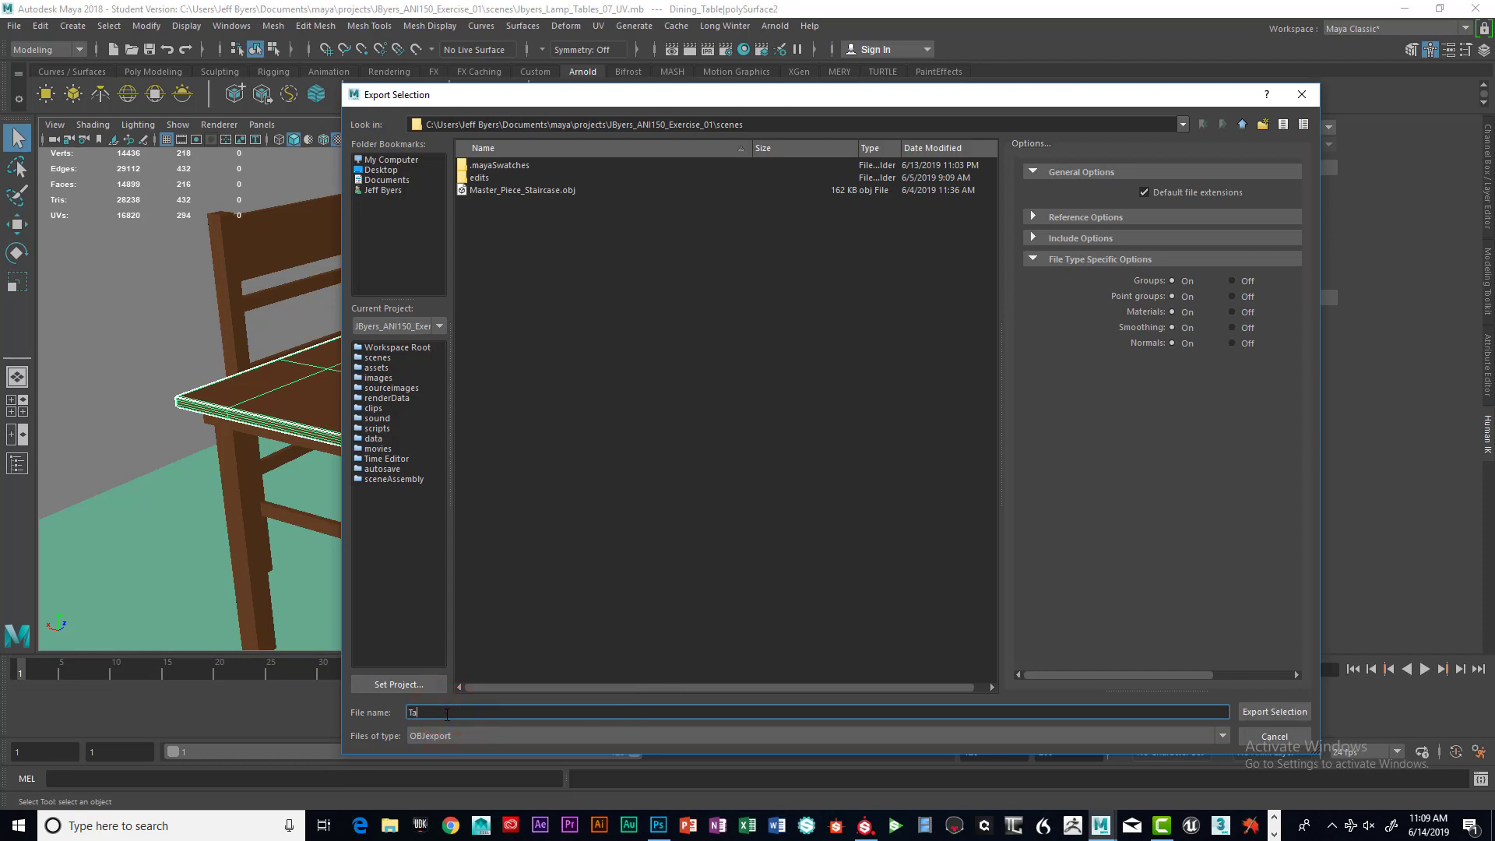
text(ble_top_Export)
click(434, 712)
click(1269, 711)
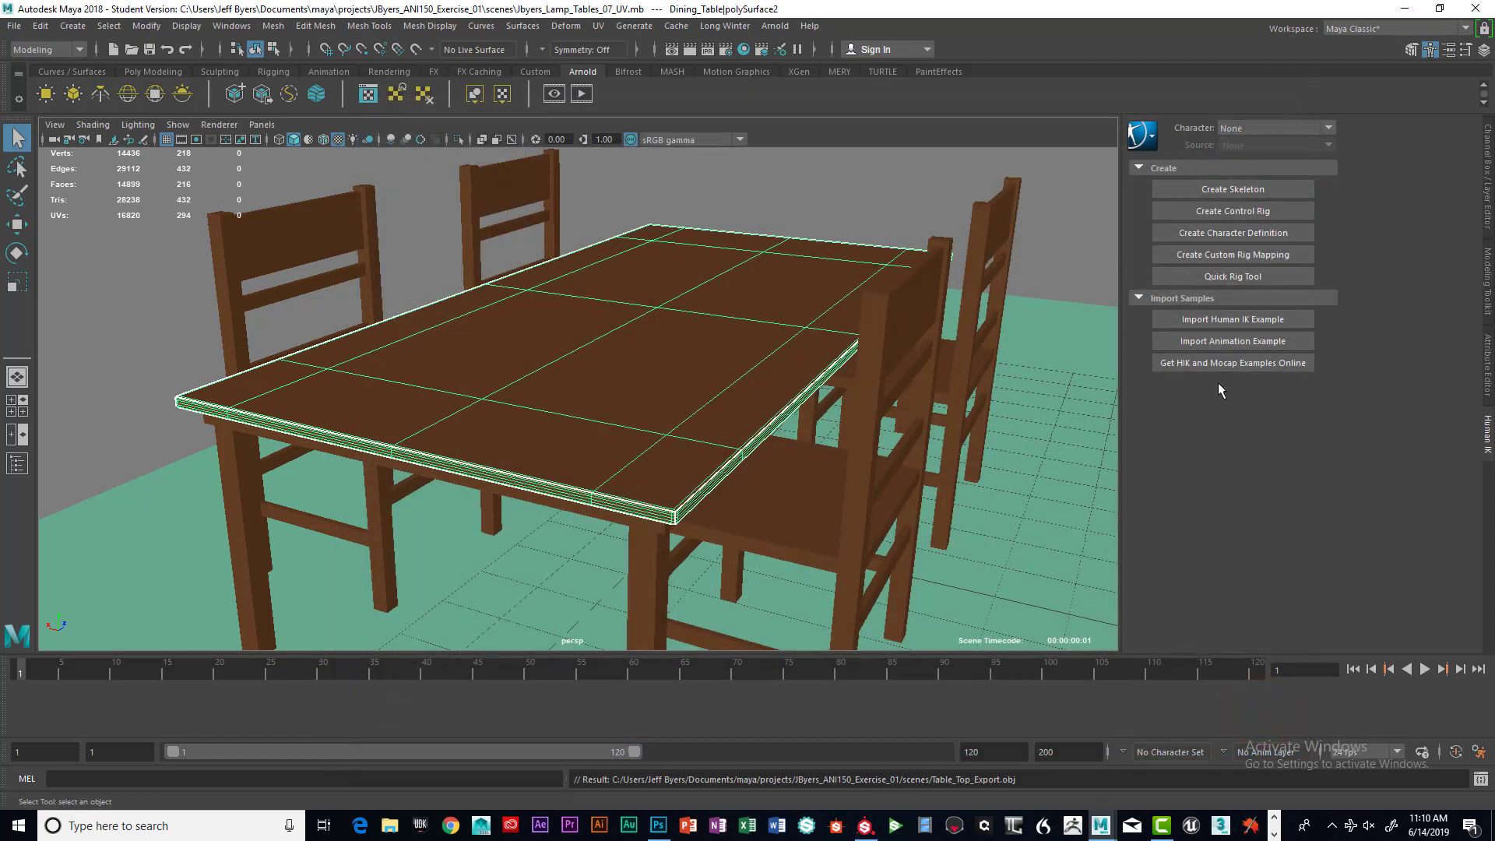
Switch to Substance Painter and start a new project
click(864, 827)
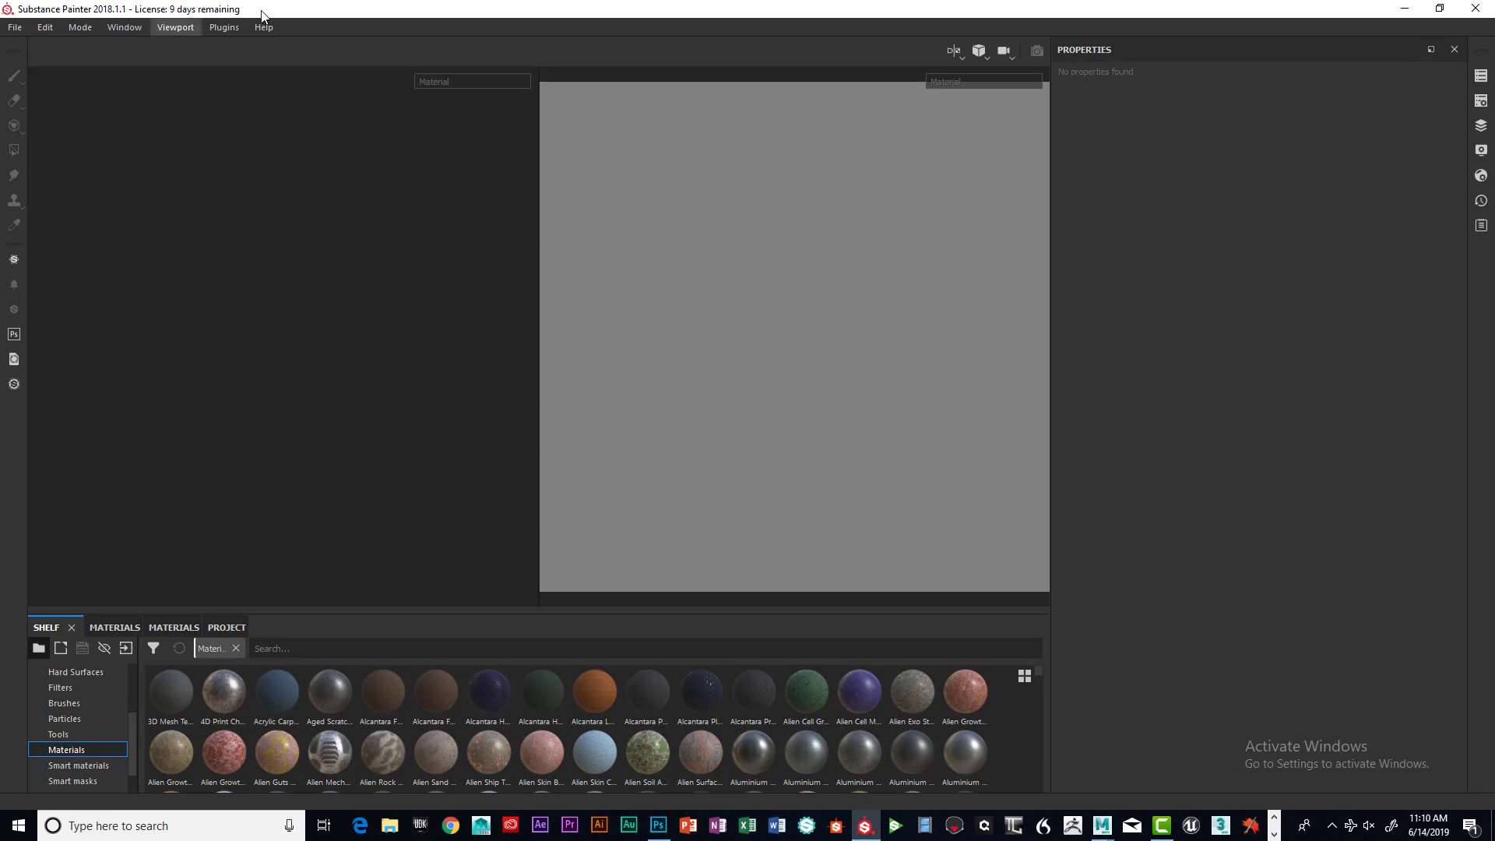
click(17, 30)
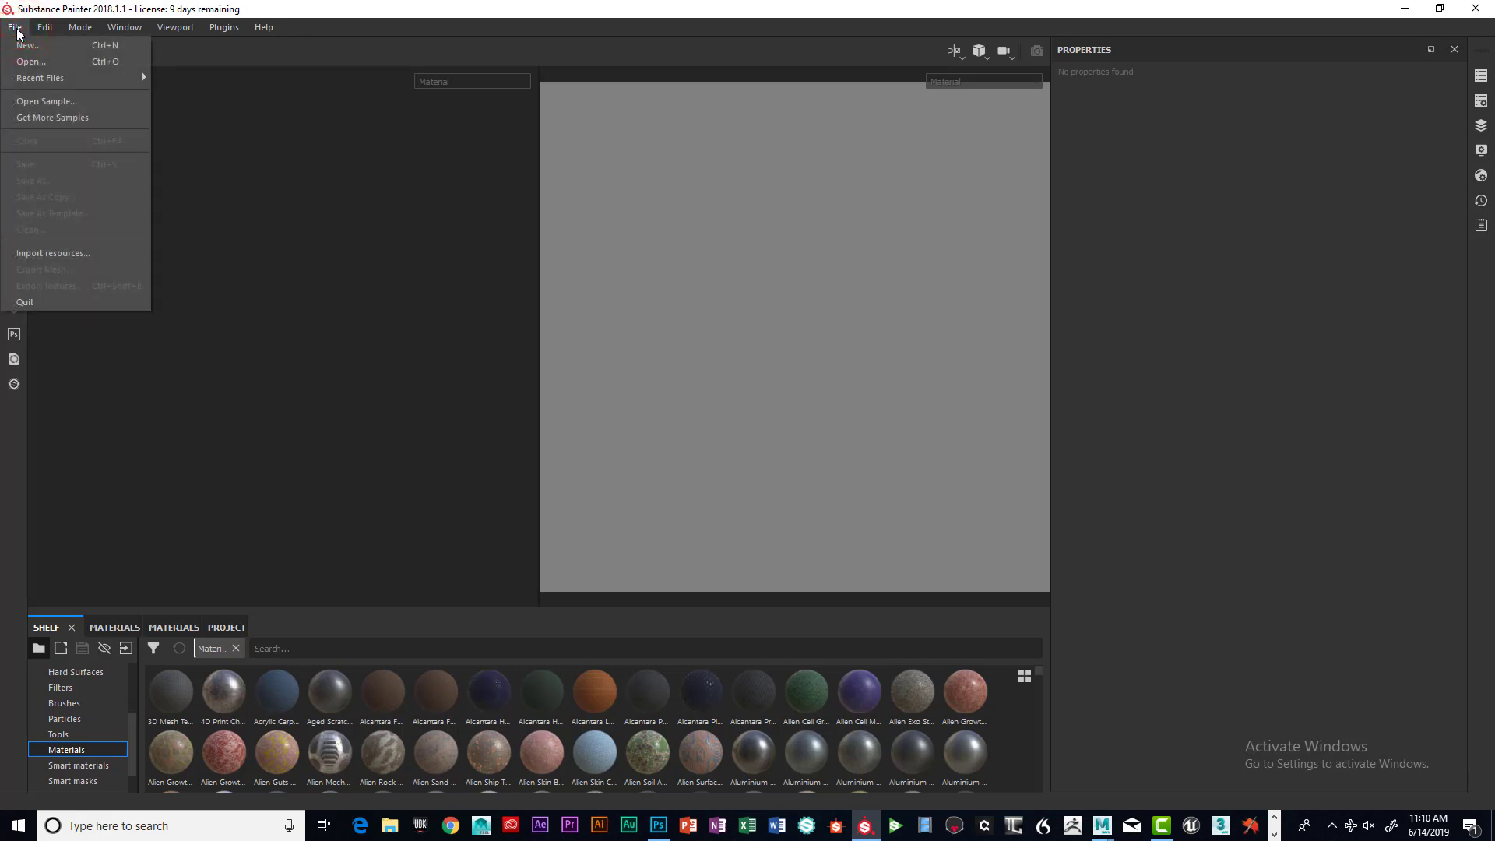
click(31, 45)
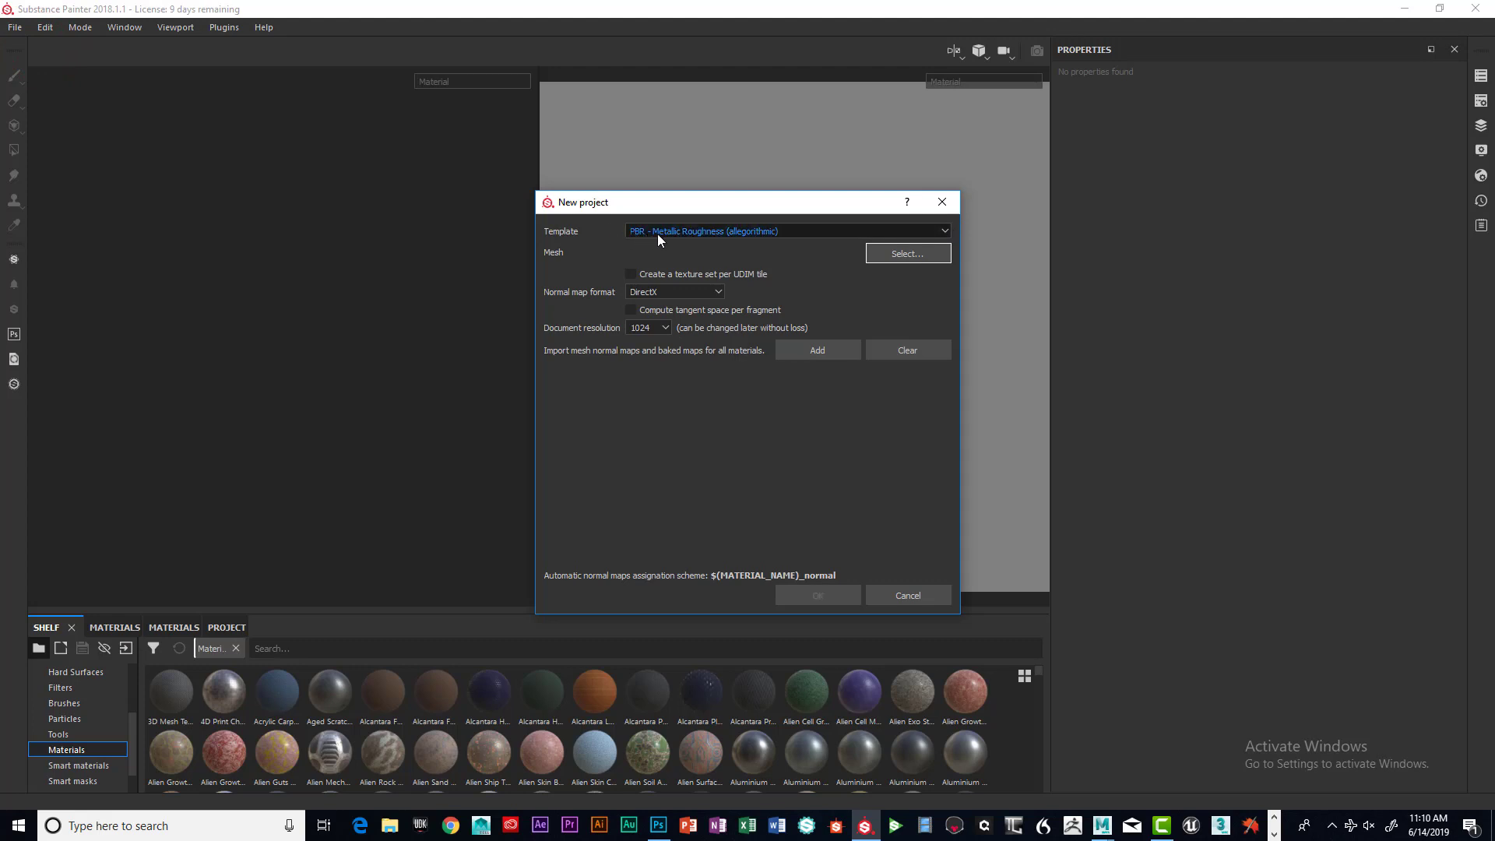
Load the Table_Top_Export mesh from the Maya exercise project's scenes folder under Documents into the new project
click(905, 254)
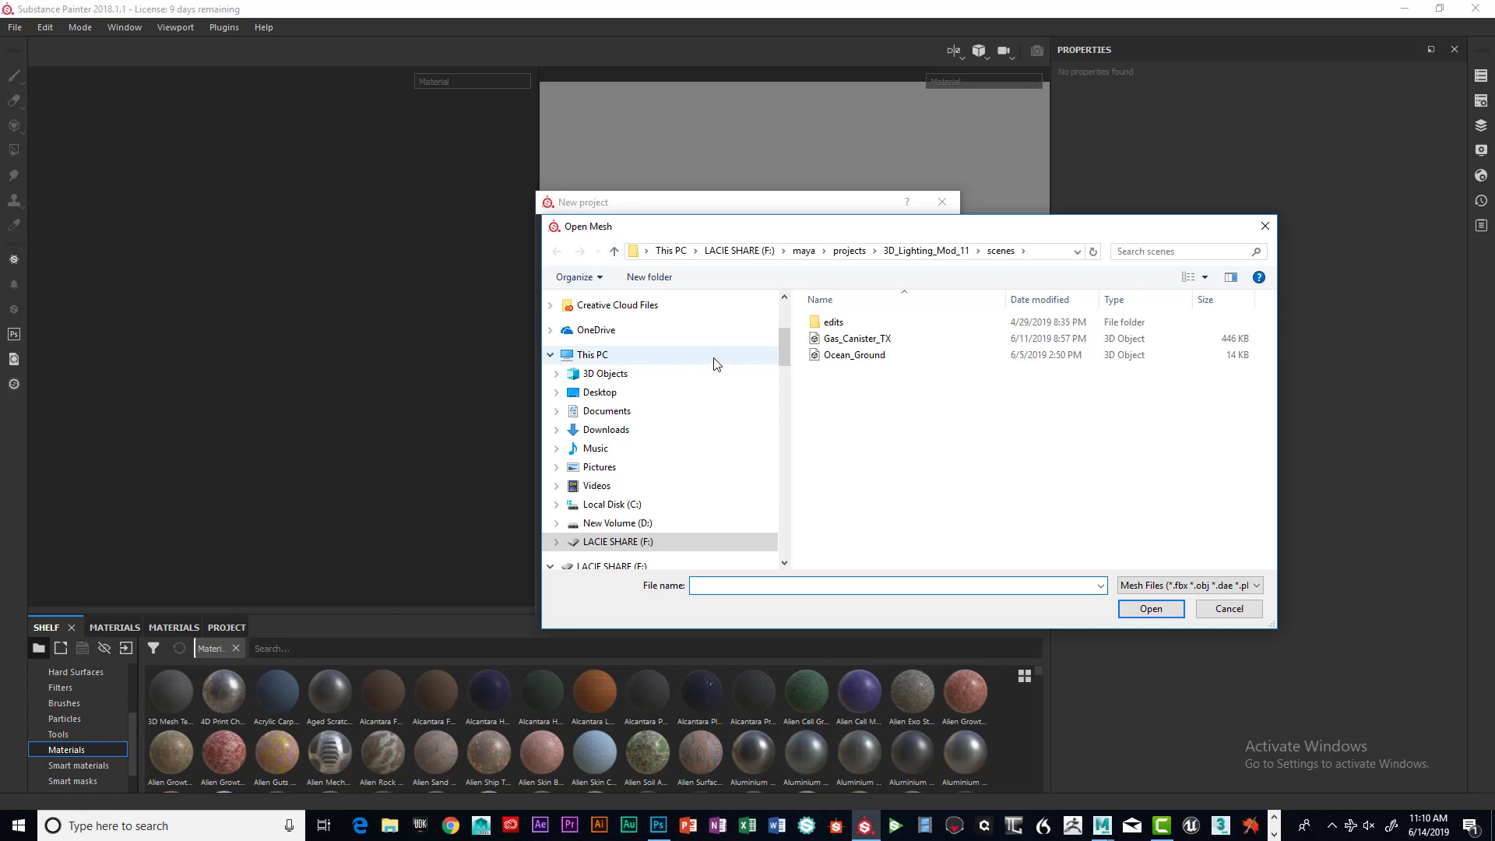
scroll(687, 369, down, 2)
scroll(687, 369, up, 1)
click(609, 390)
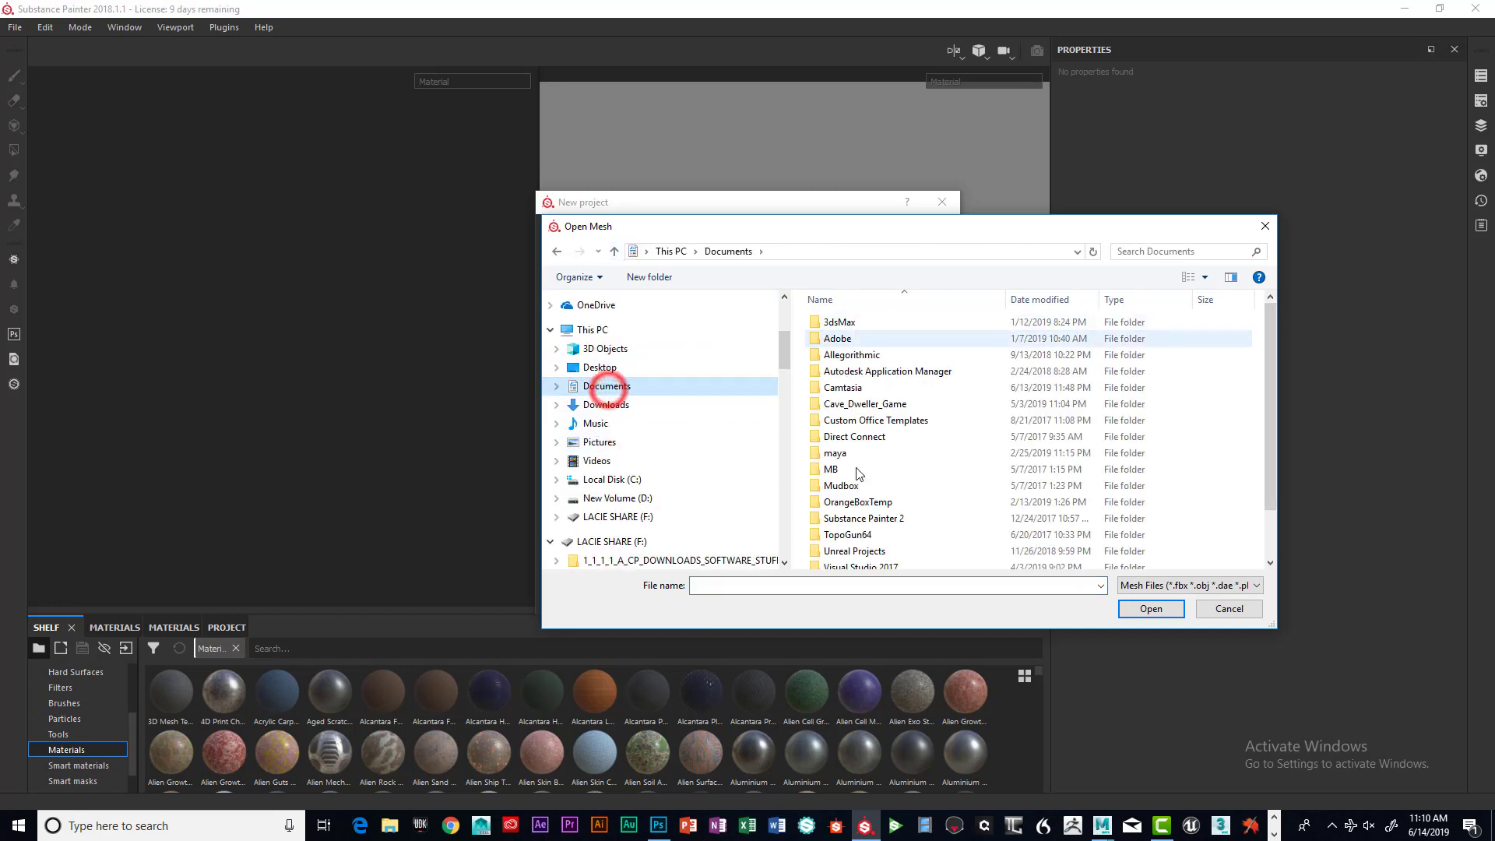
double_click(840, 457)
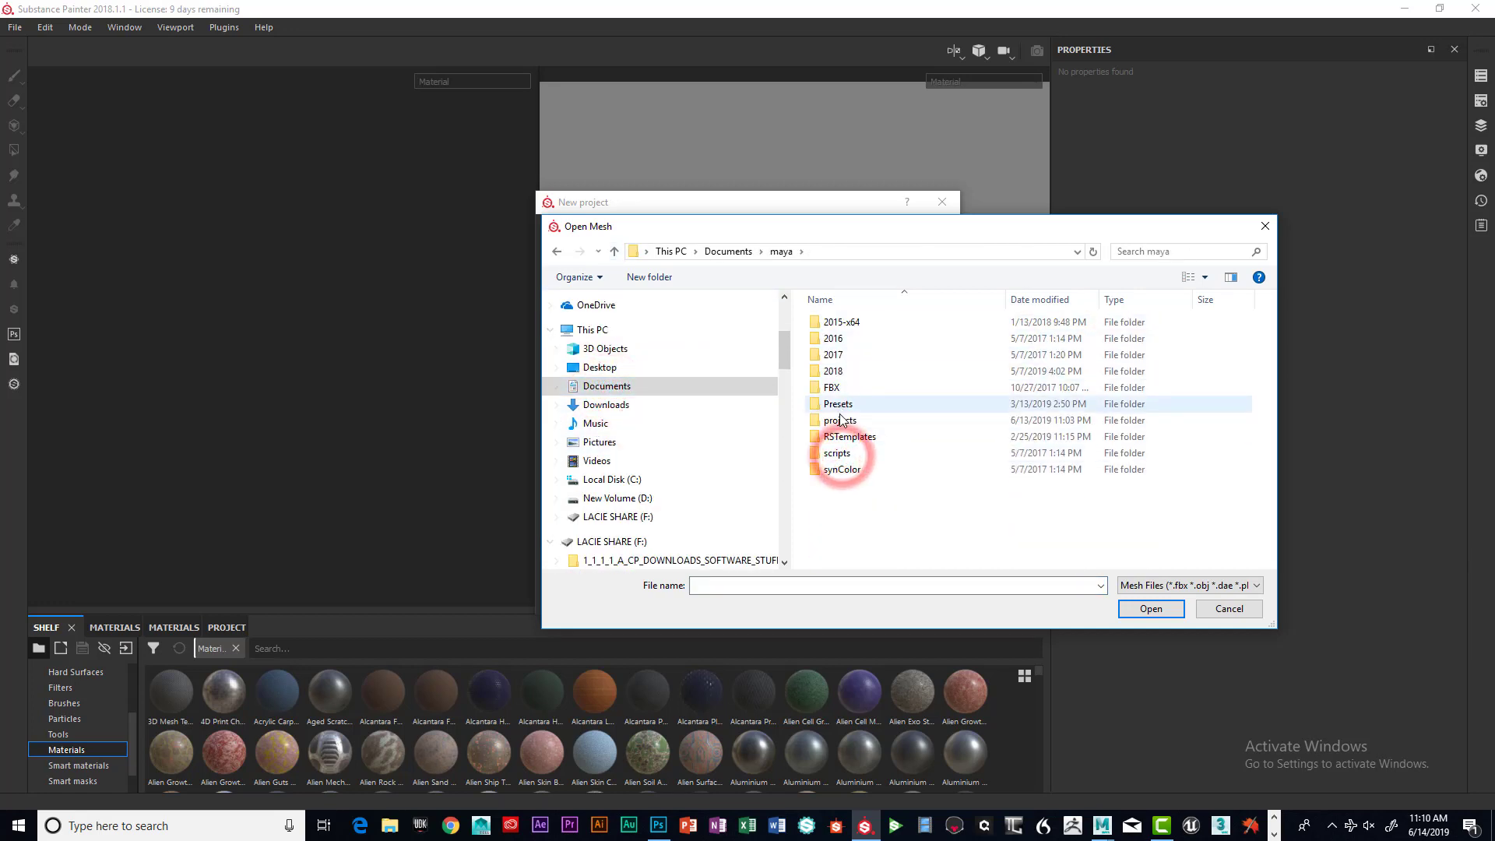
double_click(839, 421)
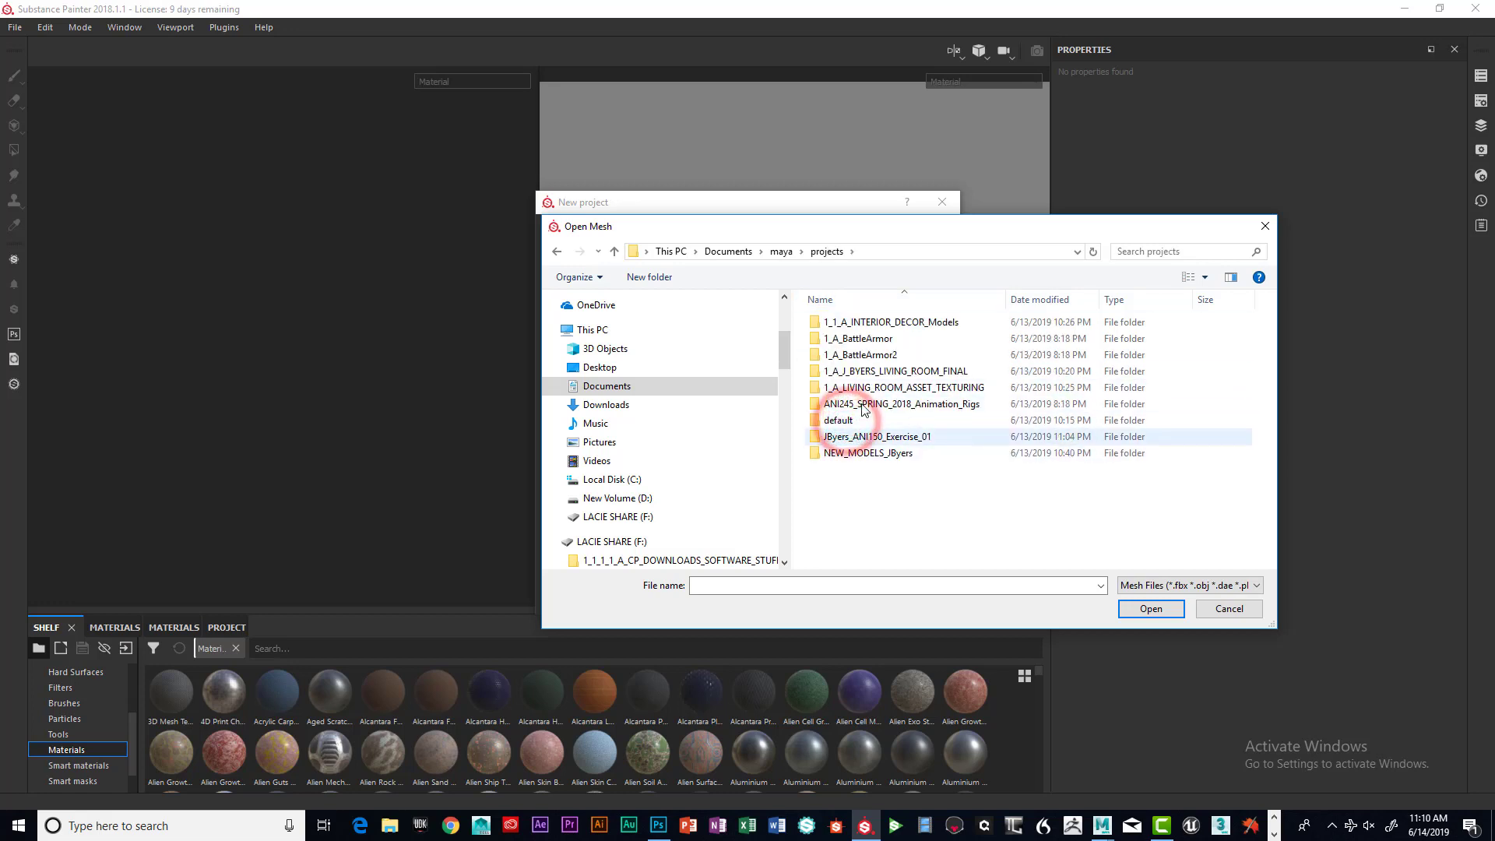
double_click(888, 437)
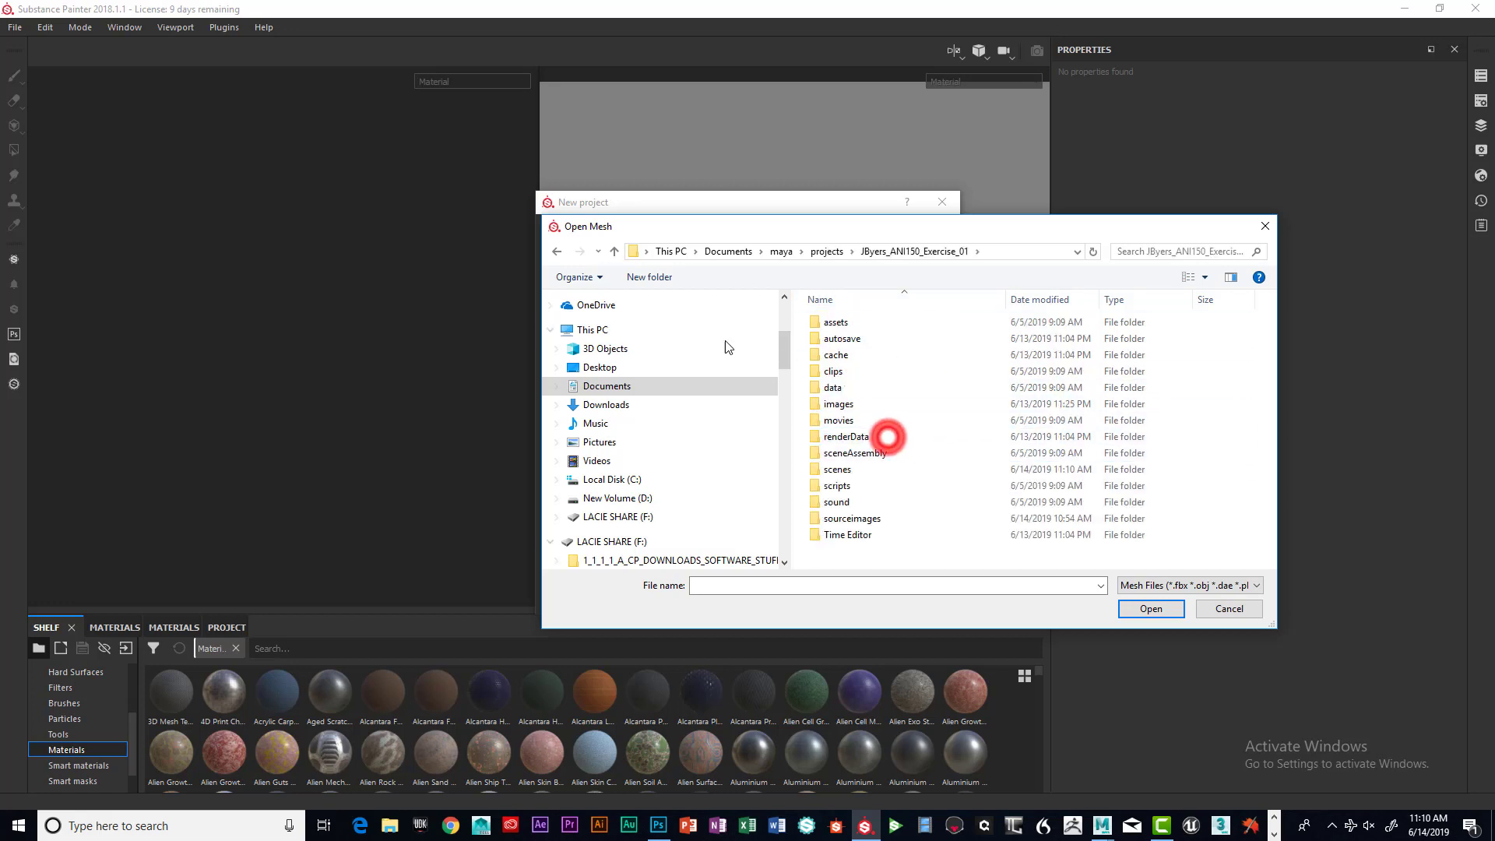
double_click(853, 520)
click(612, 253)
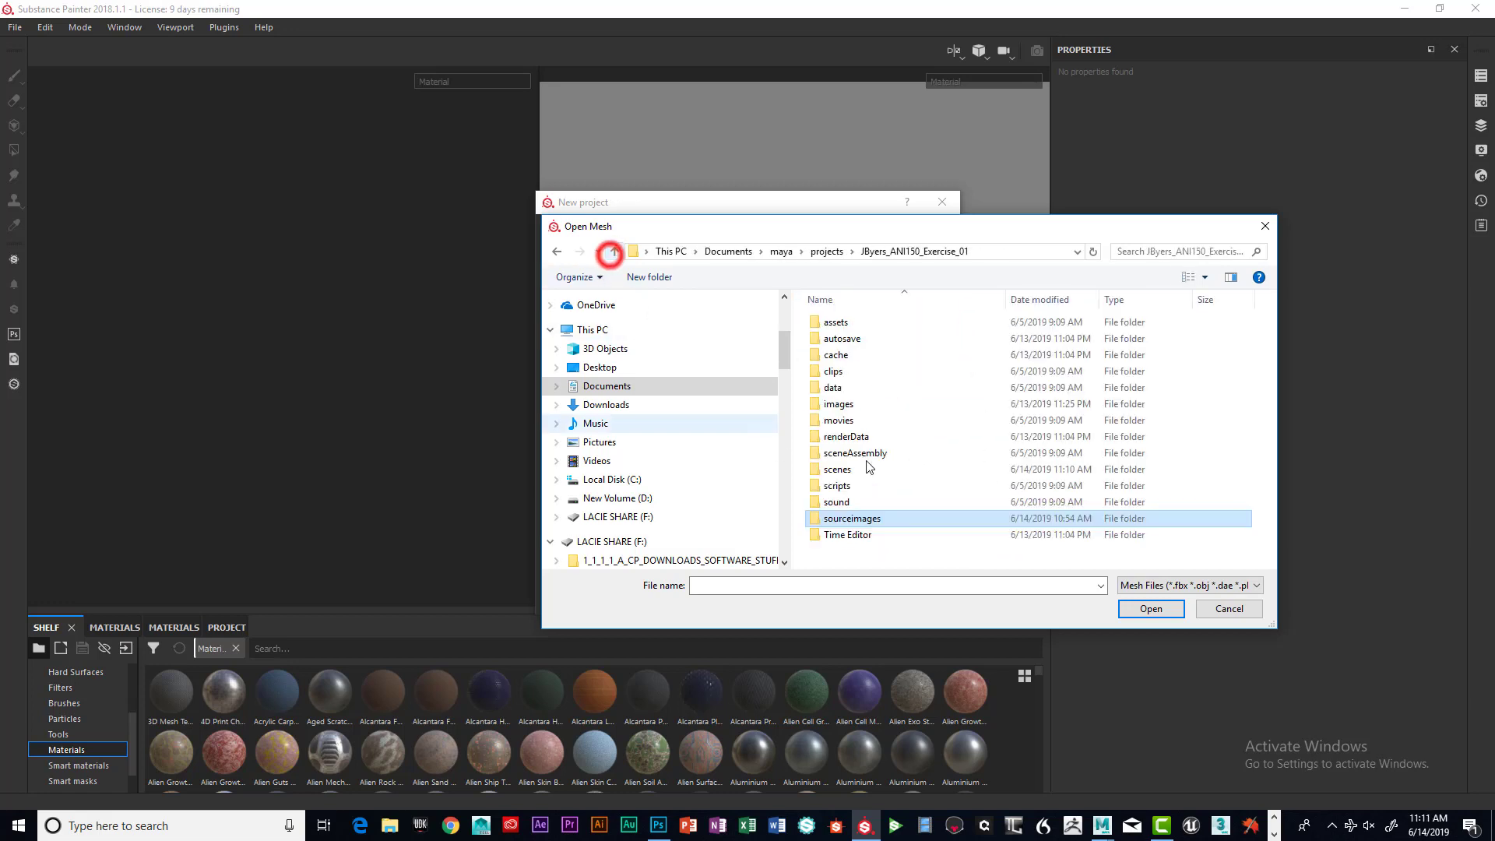
double_click(835, 469)
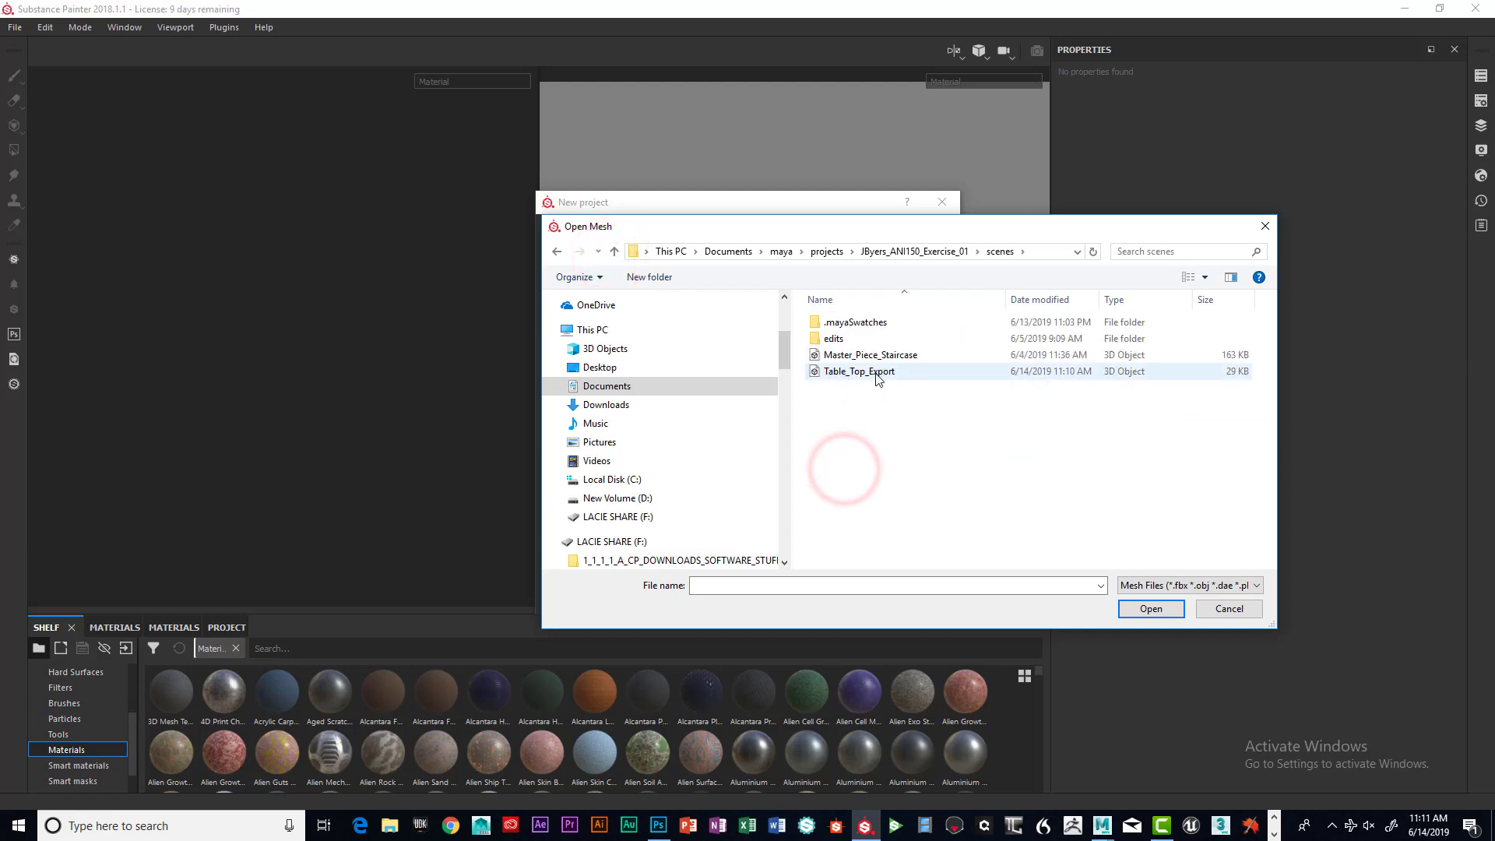
click(870, 372)
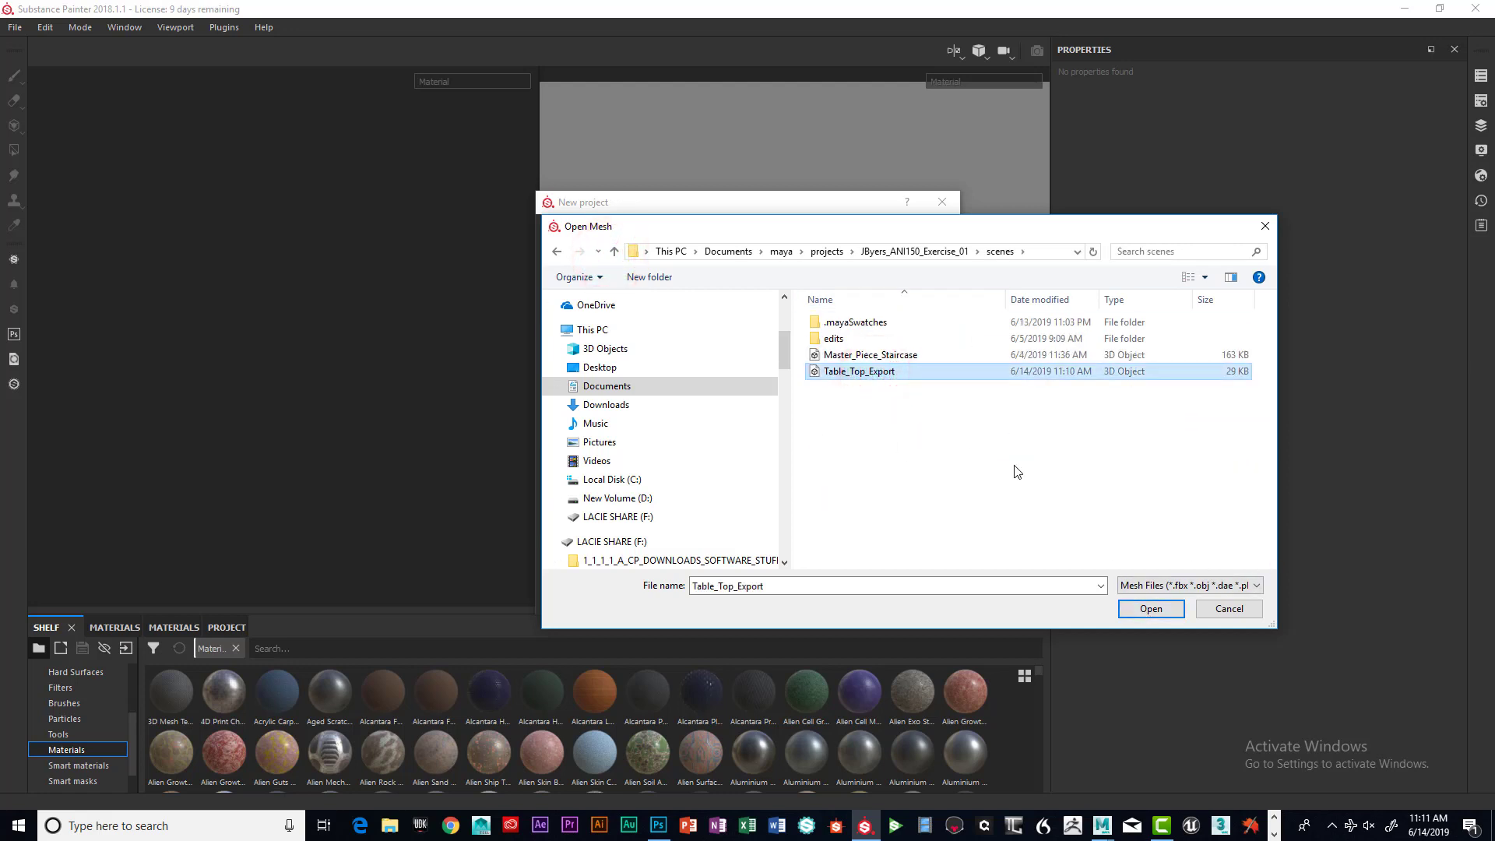
click(1141, 608)
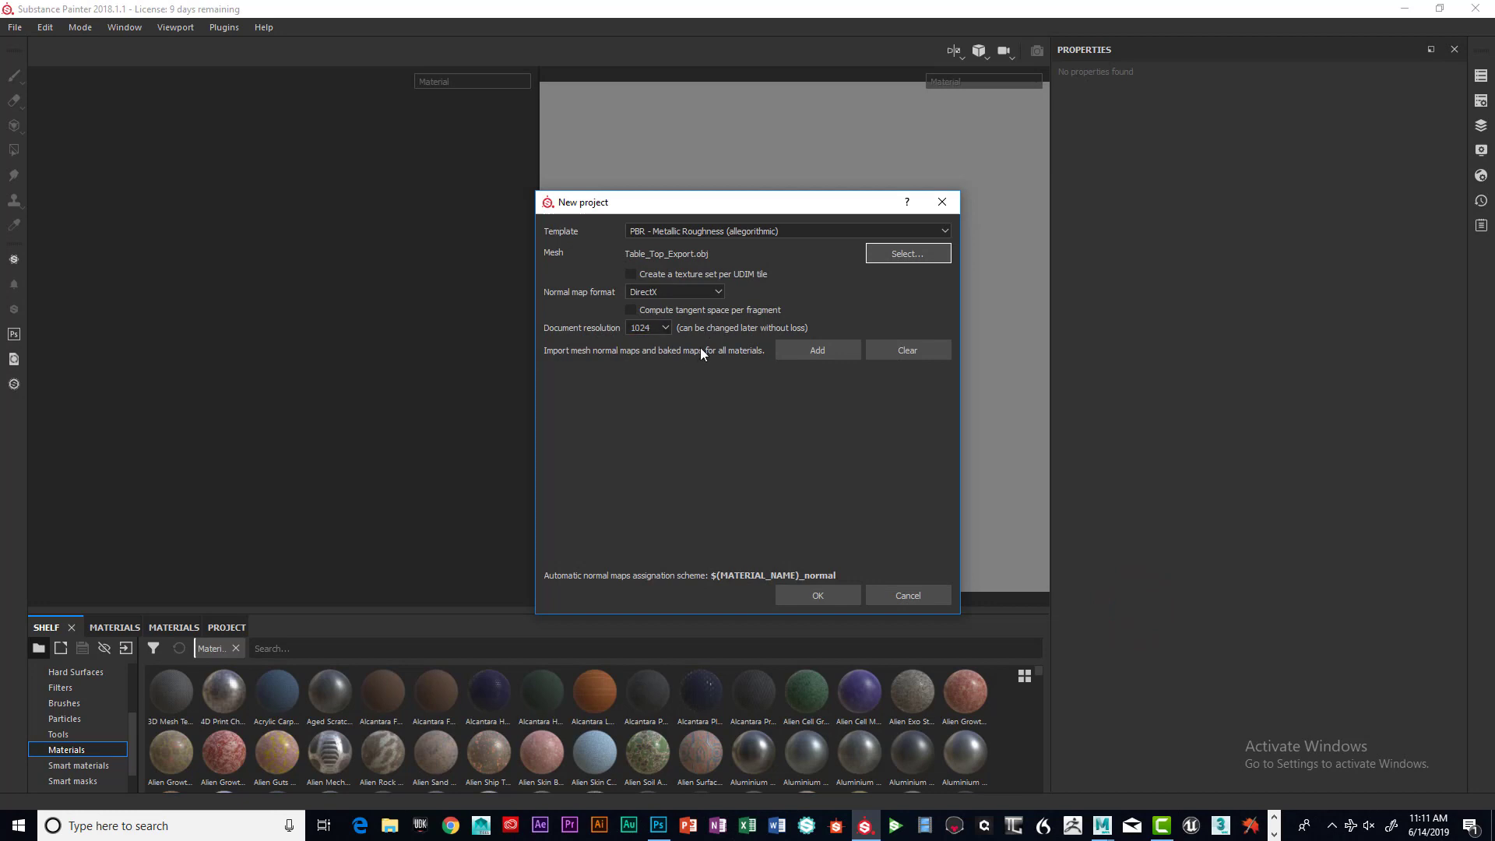
click(714, 292)
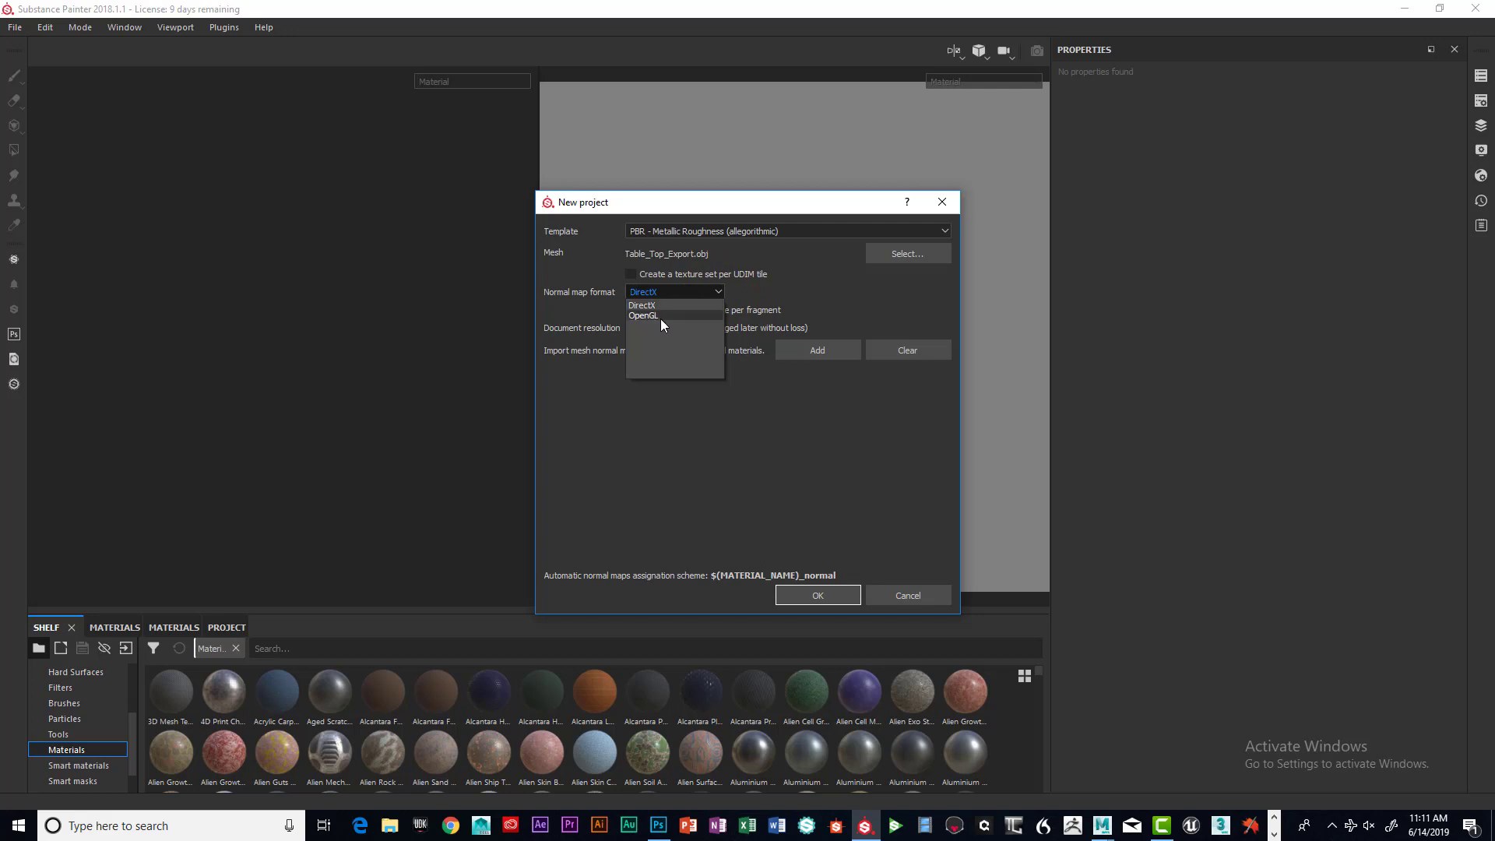
click(792, 290)
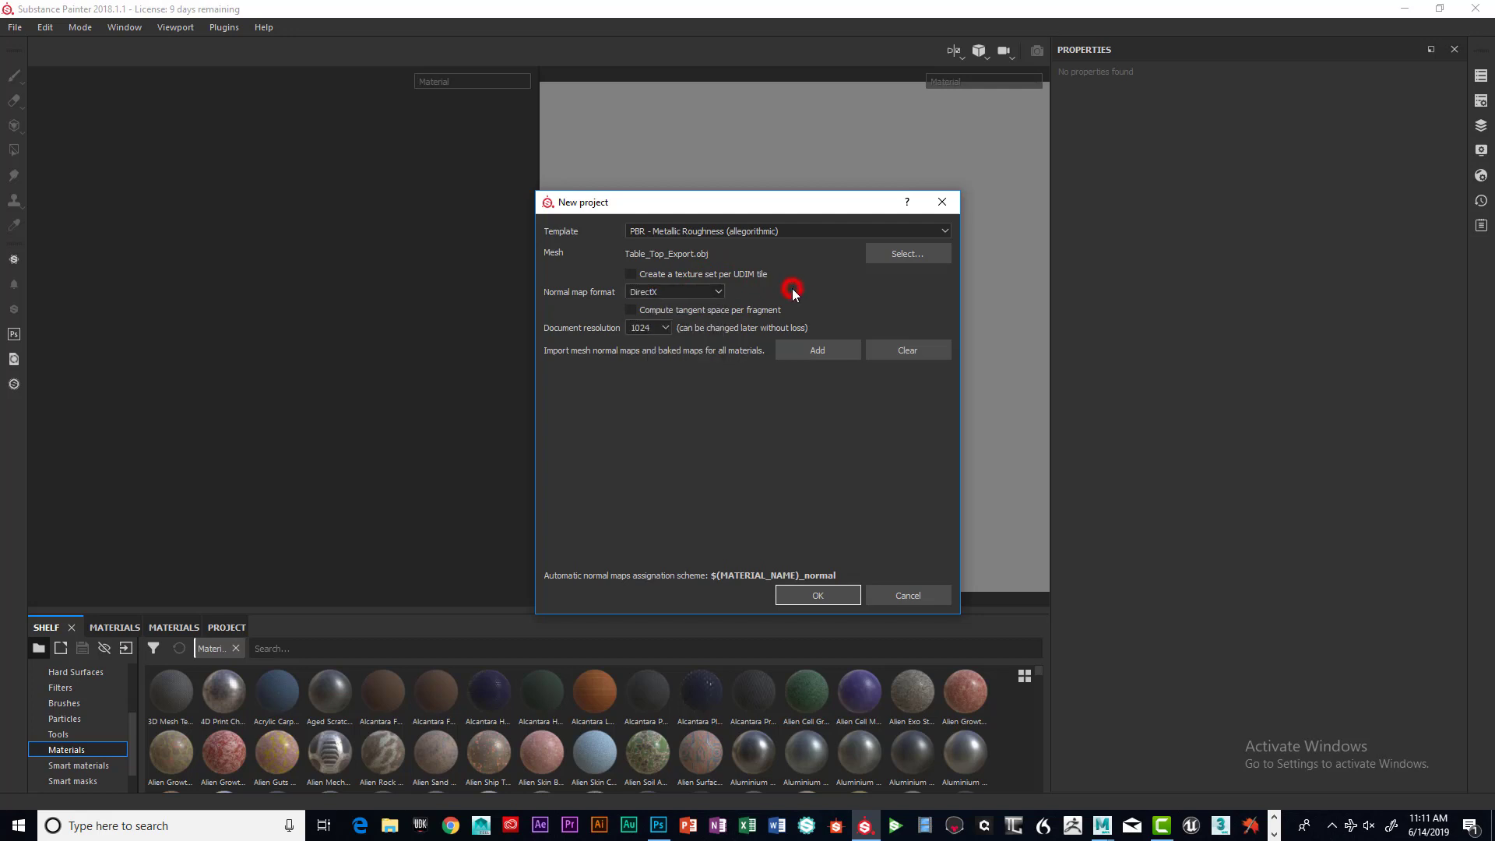
click(717, 292)
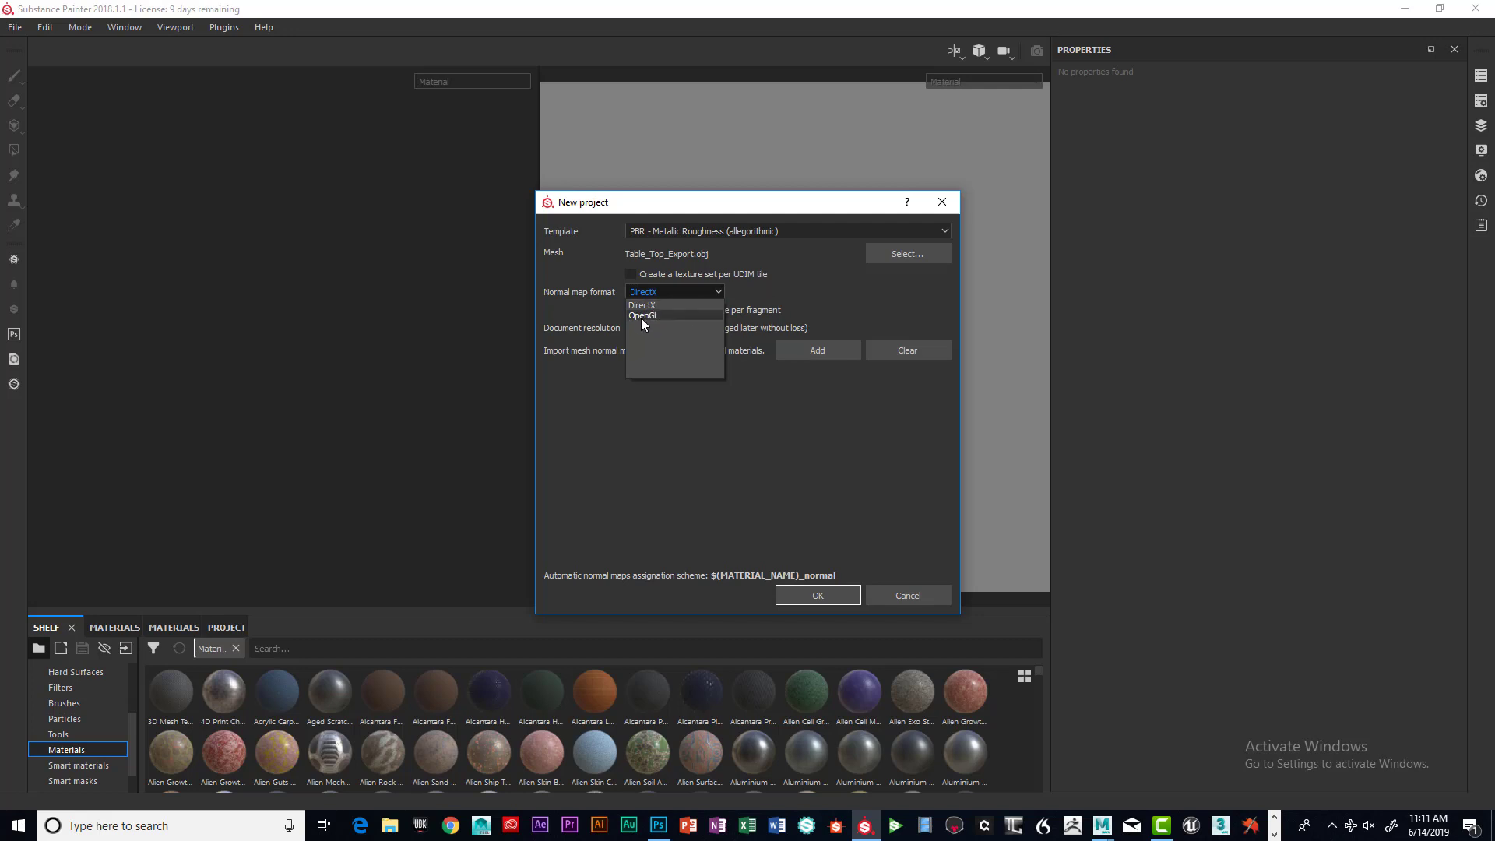
click(769, 291)
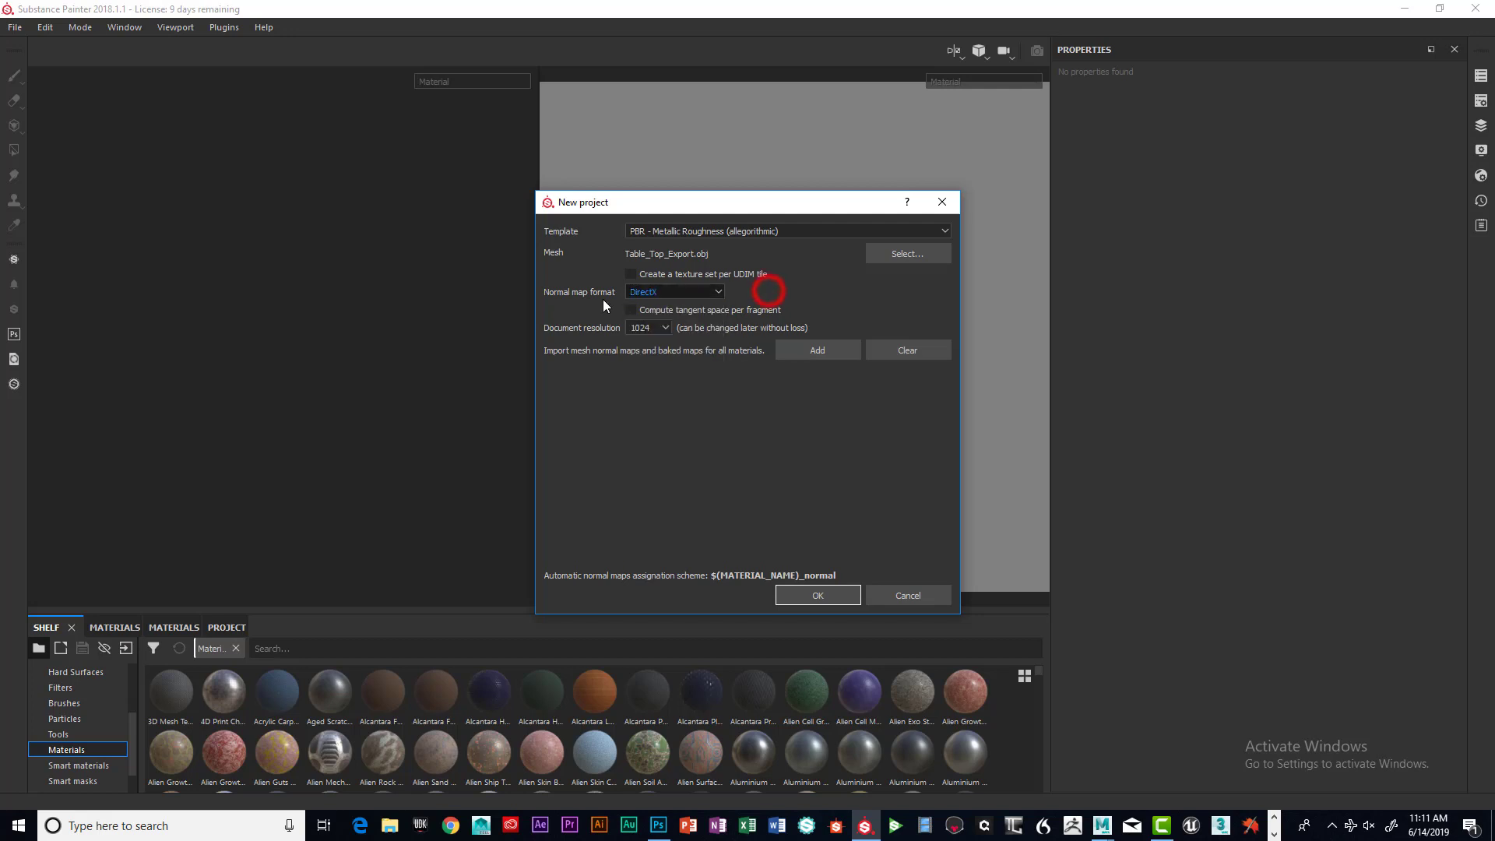
Set the document resolution to 4096 and create the project
click(667, 327)
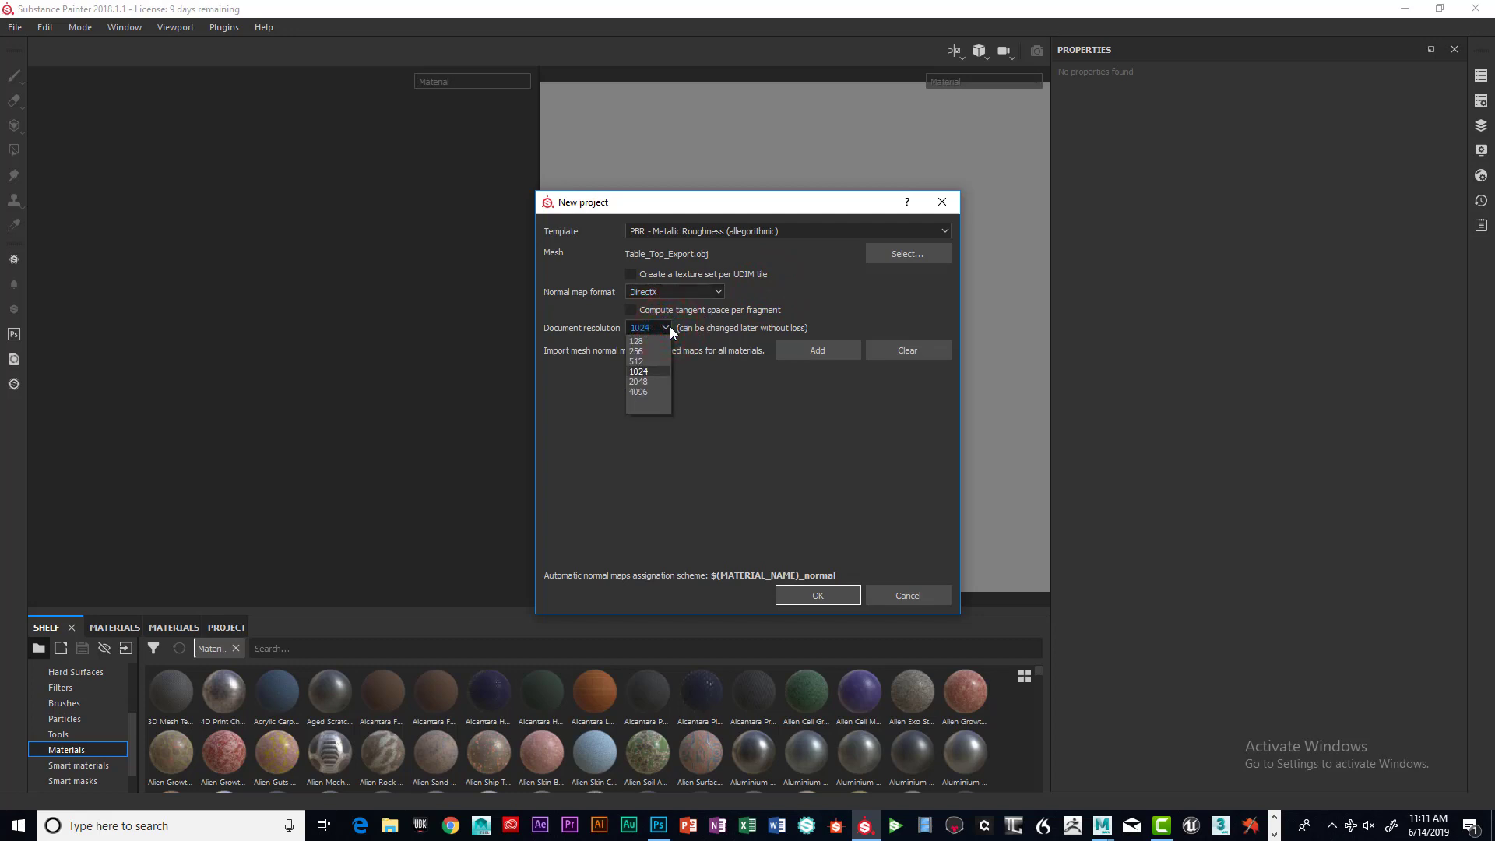
click(656, 391)
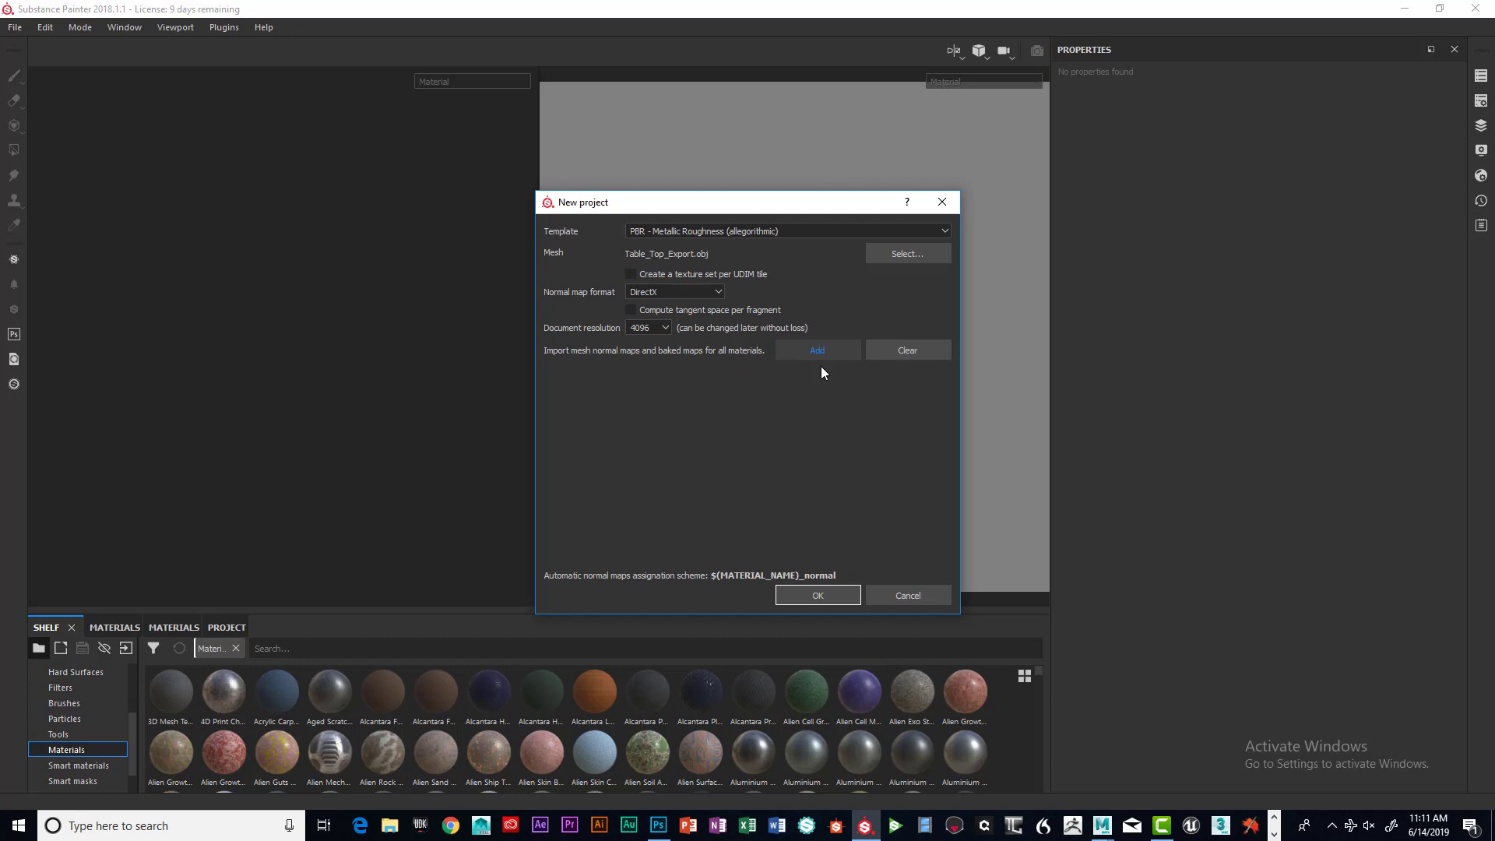
click(817, 595)
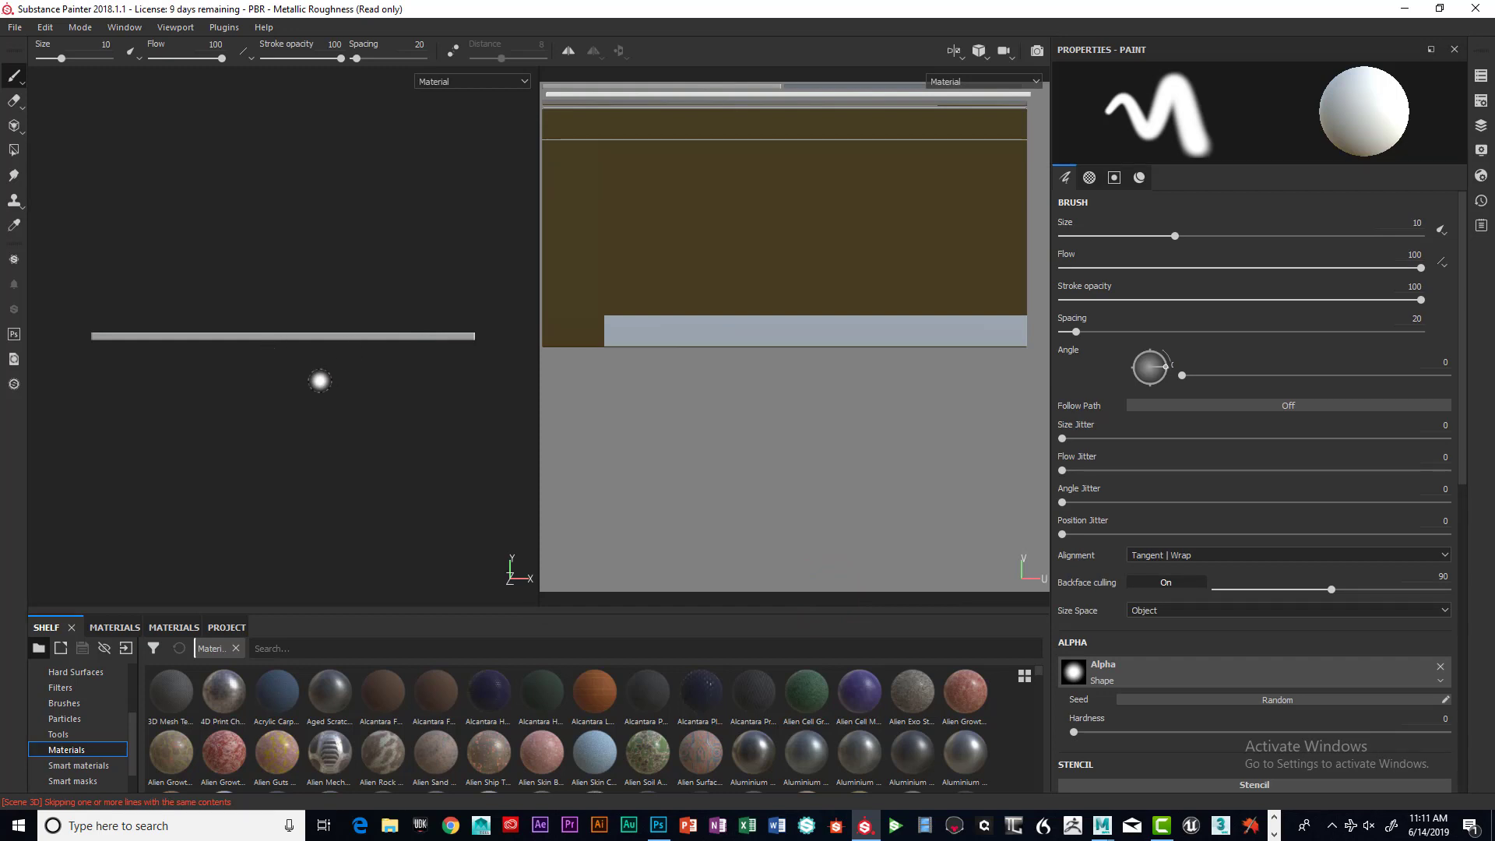
Inspect the imported table top in the 3D view from an angle that shows its upper surface up close
mouse_move(330, 403)
alt+mouse_down()
mouse_move(328, 457)
mouse_move(374, 407)
mouse_move(427, 408)
mouse_move(418, 420)
mouse_move(430, 398)
alt+mouse_up()
mouse_move(430, 398)
alt+right_down()
mouse_move(396, 403)
mouse_move(444, 404)
mouse_move(394, 404)
mouse_move(448, 418)
mouse_move(418, 419)
alt+right_up()
alt+drag(415, 412, 365, 455)
alt+right_drag(401, 443, 488, 434)
alt+middle_drag(474, 412, 400, 382)
alt+drag(398, 388, 465, 352)
mouse_move(465, 351)
alt+middle_down()
mouse_move(517, 388)
mouse_move(557, 389)
alt+middle_up()
alt+middle_drag(323, 405, 297, 387)
alt+right_drag(296, 386, 370, 381)
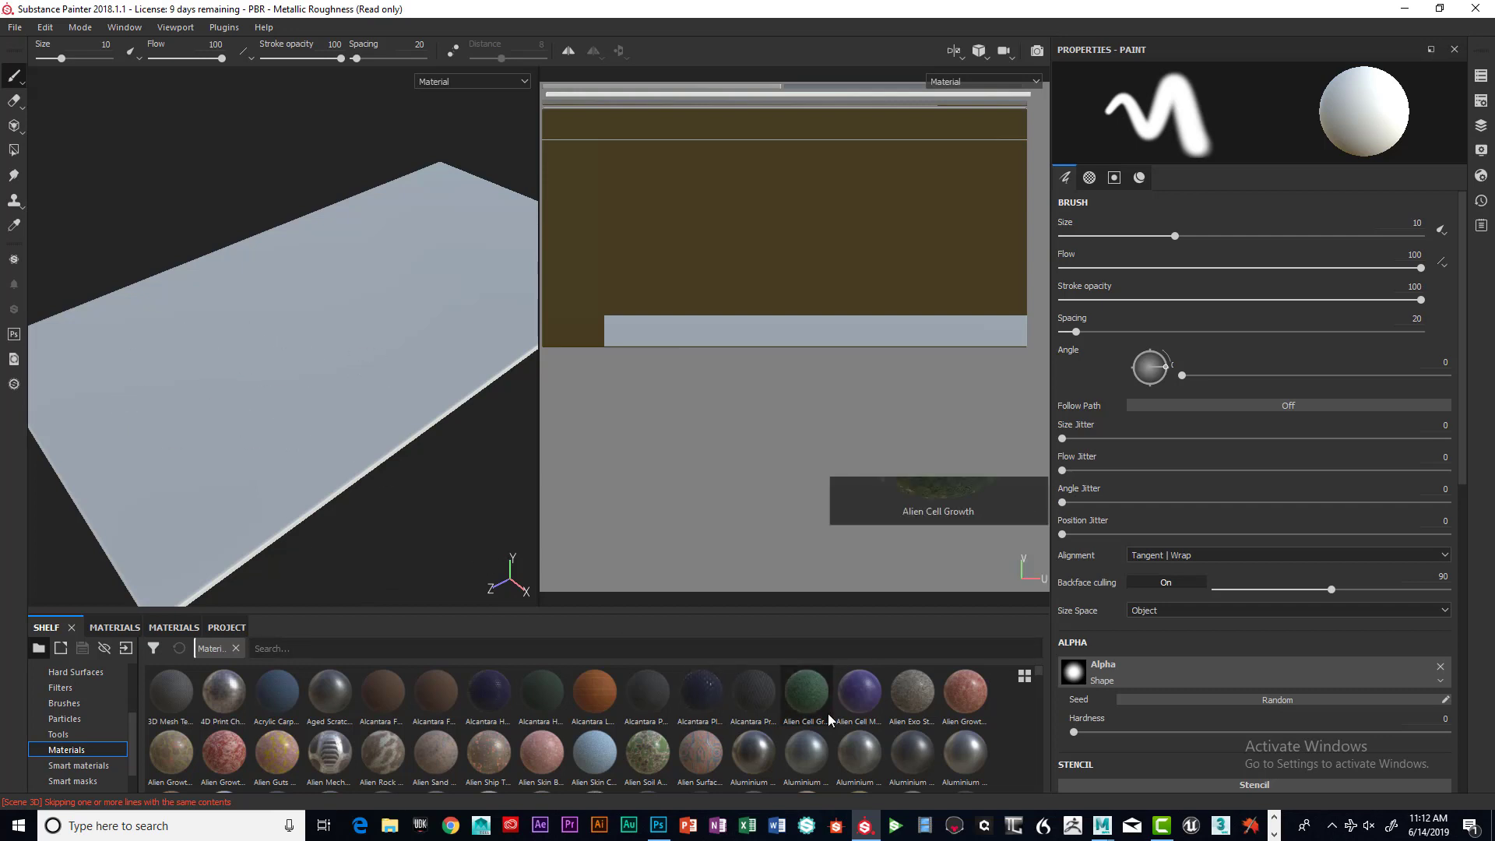
Browse the materials available in the shelf's Materials category and in the separate materials shelves
scroll(828, 713, down, 5)
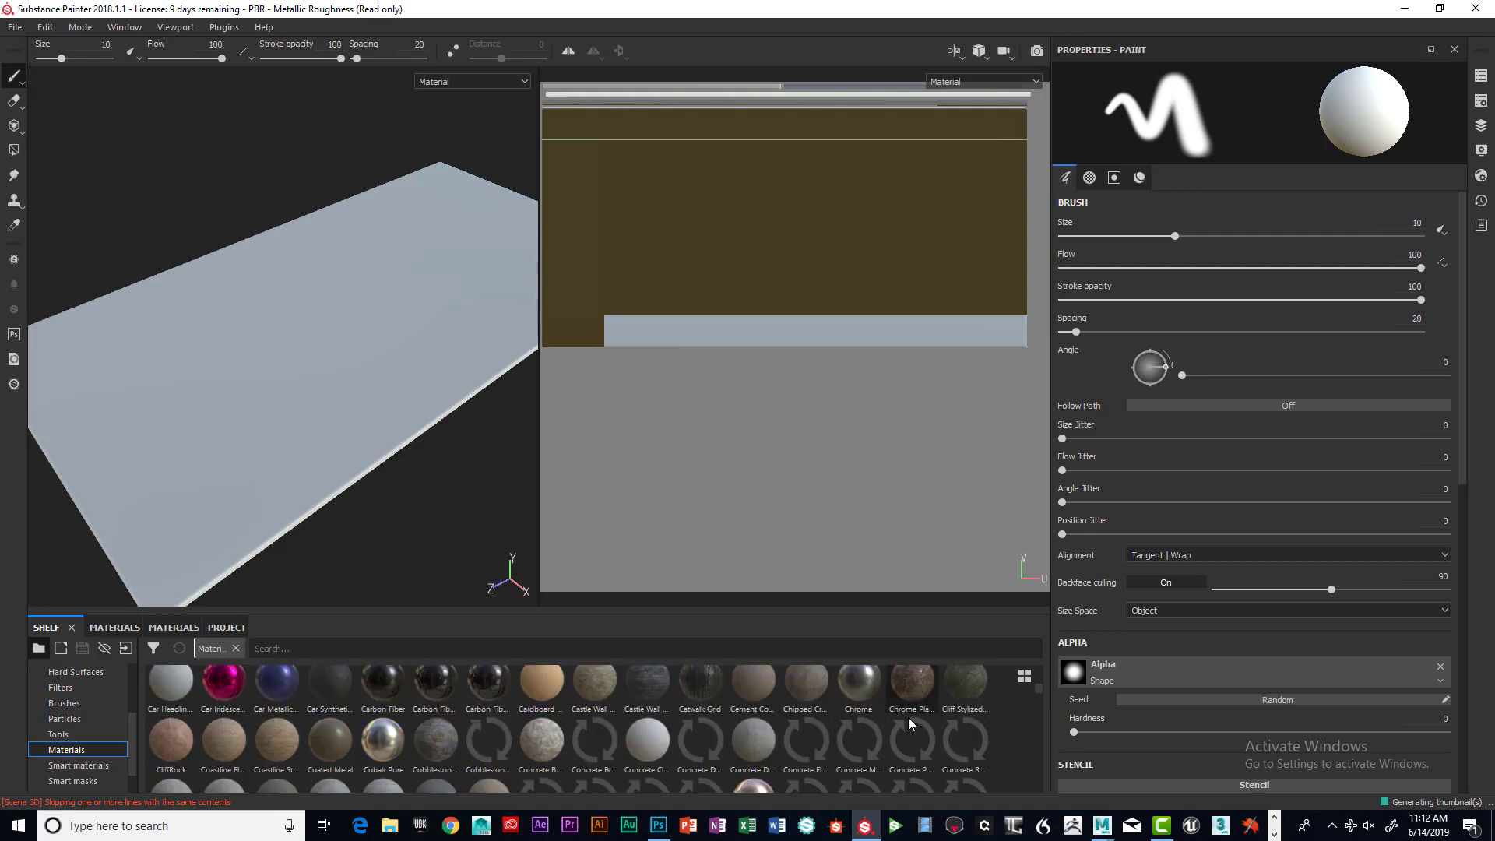
scroll(908, 724, down, 2)
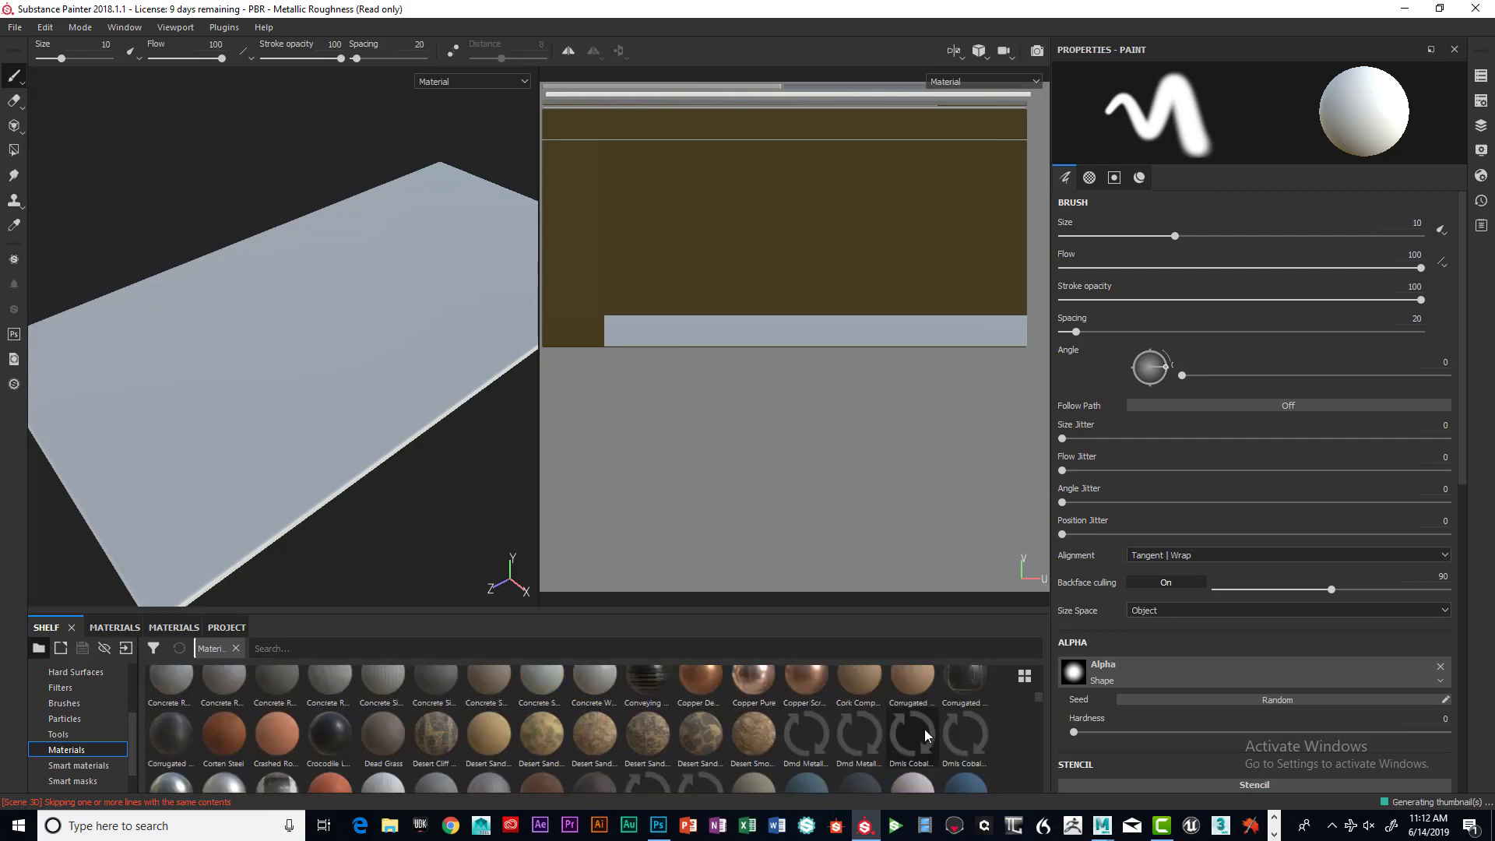
scroll(940, 724, down, 2)
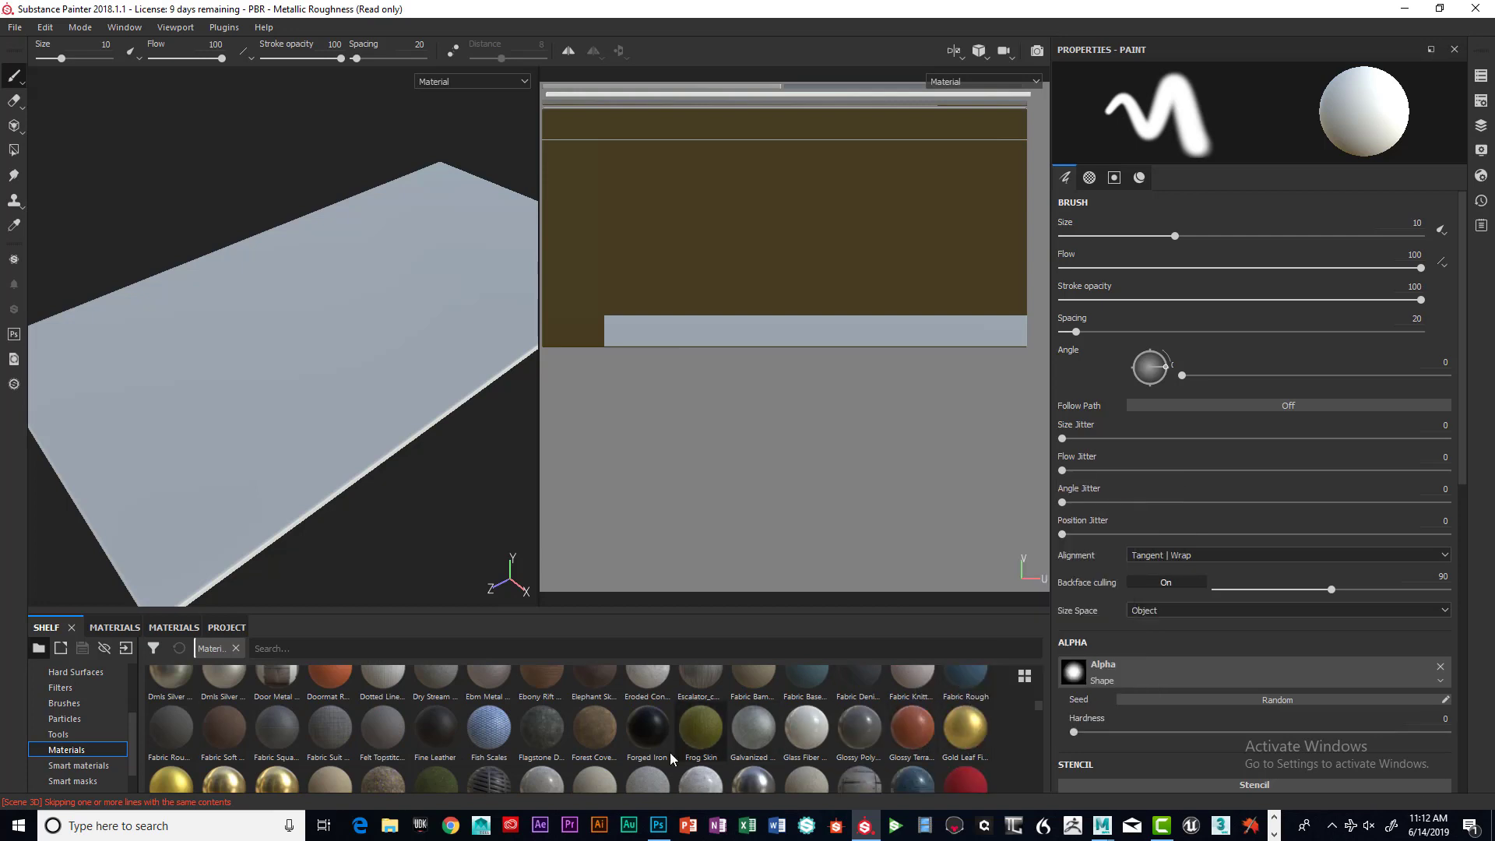
scroll(604, 739, down, 4)
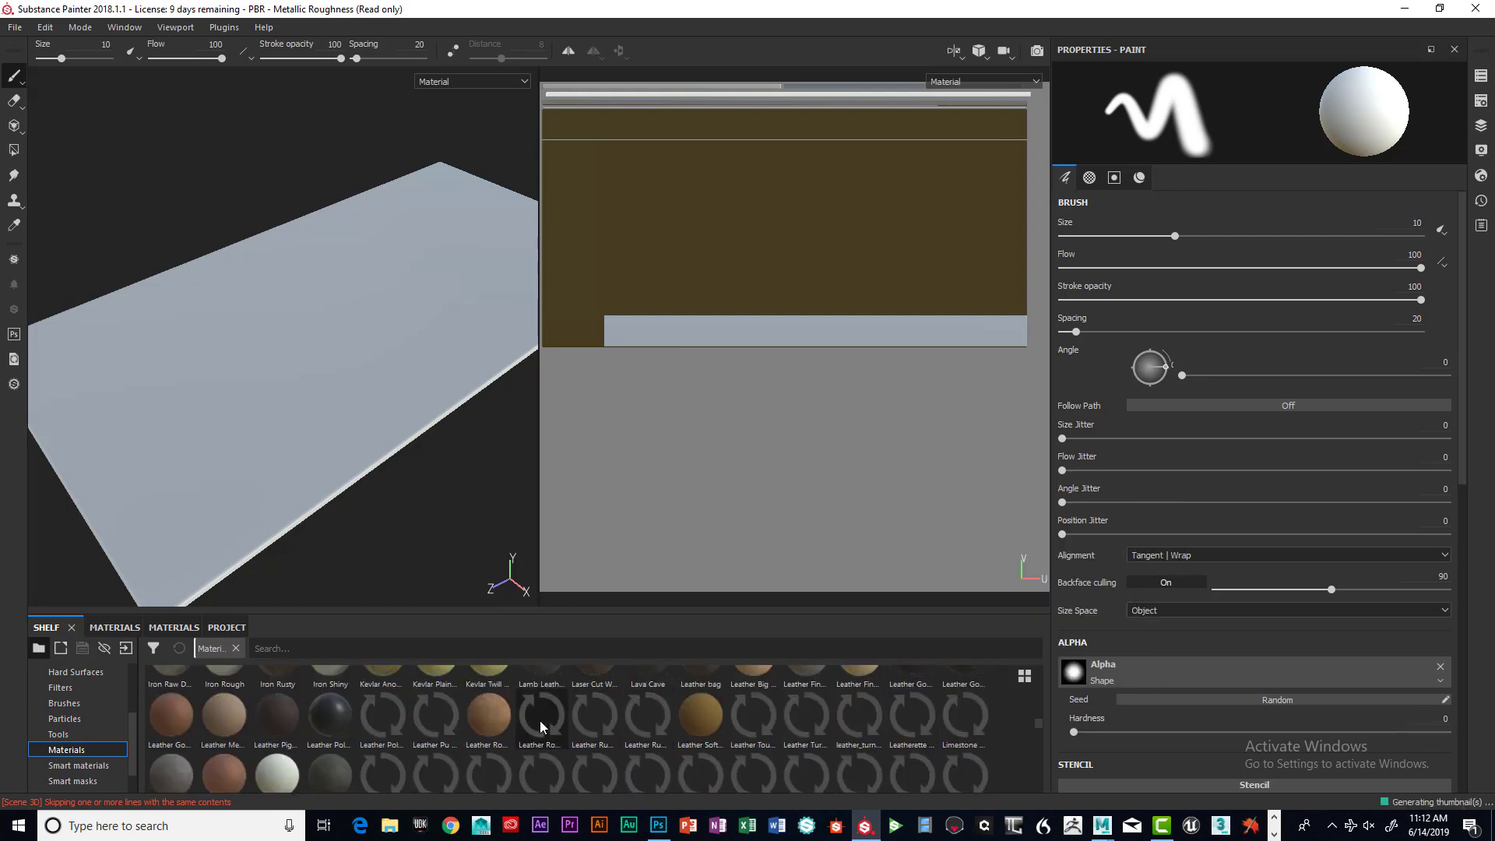
scroll(992, 708, down, 2)
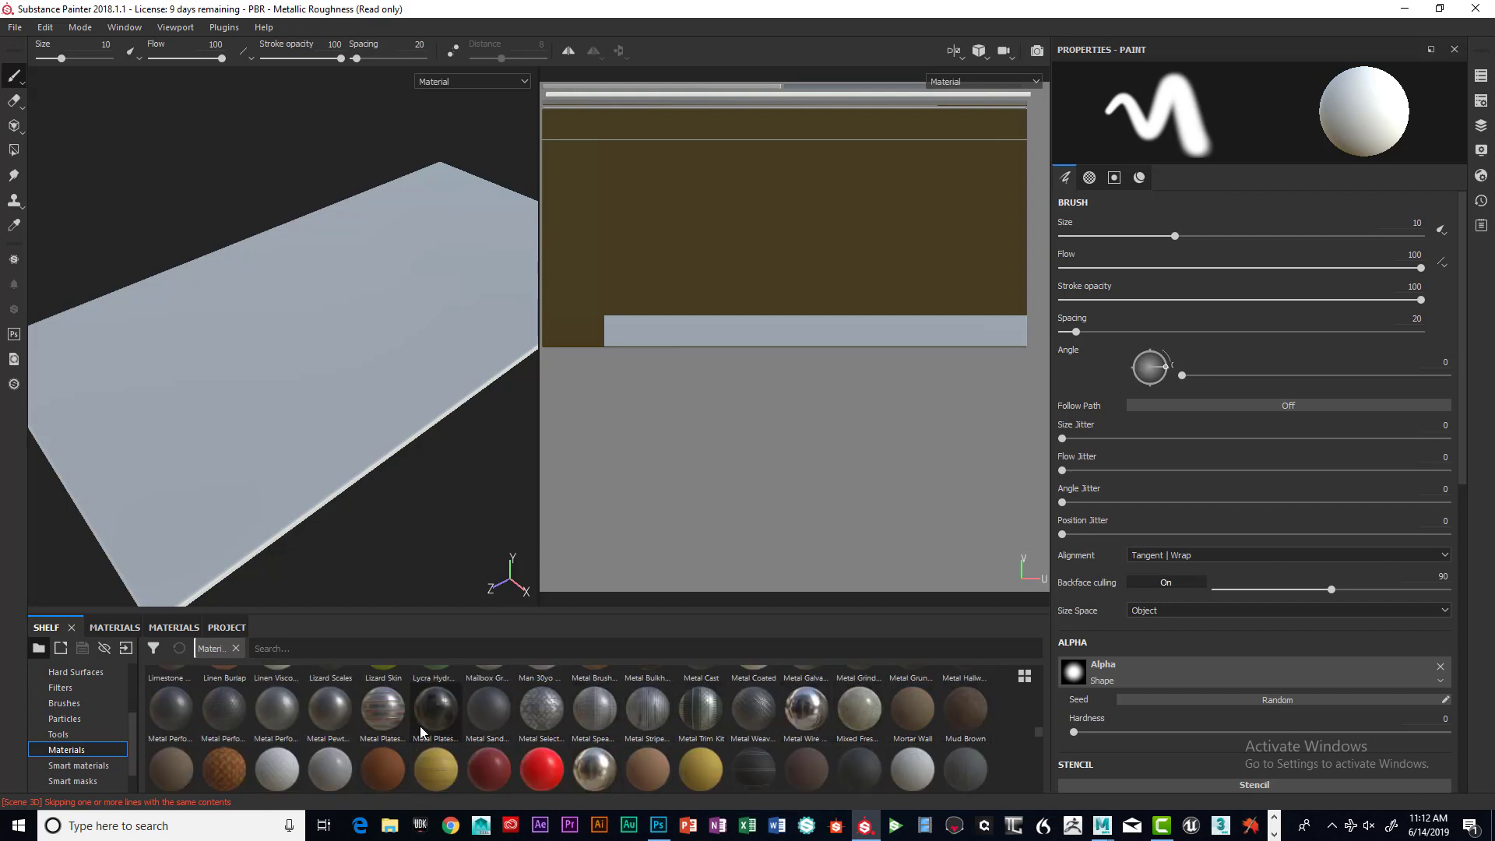
scroll(436, 724, down, 2)
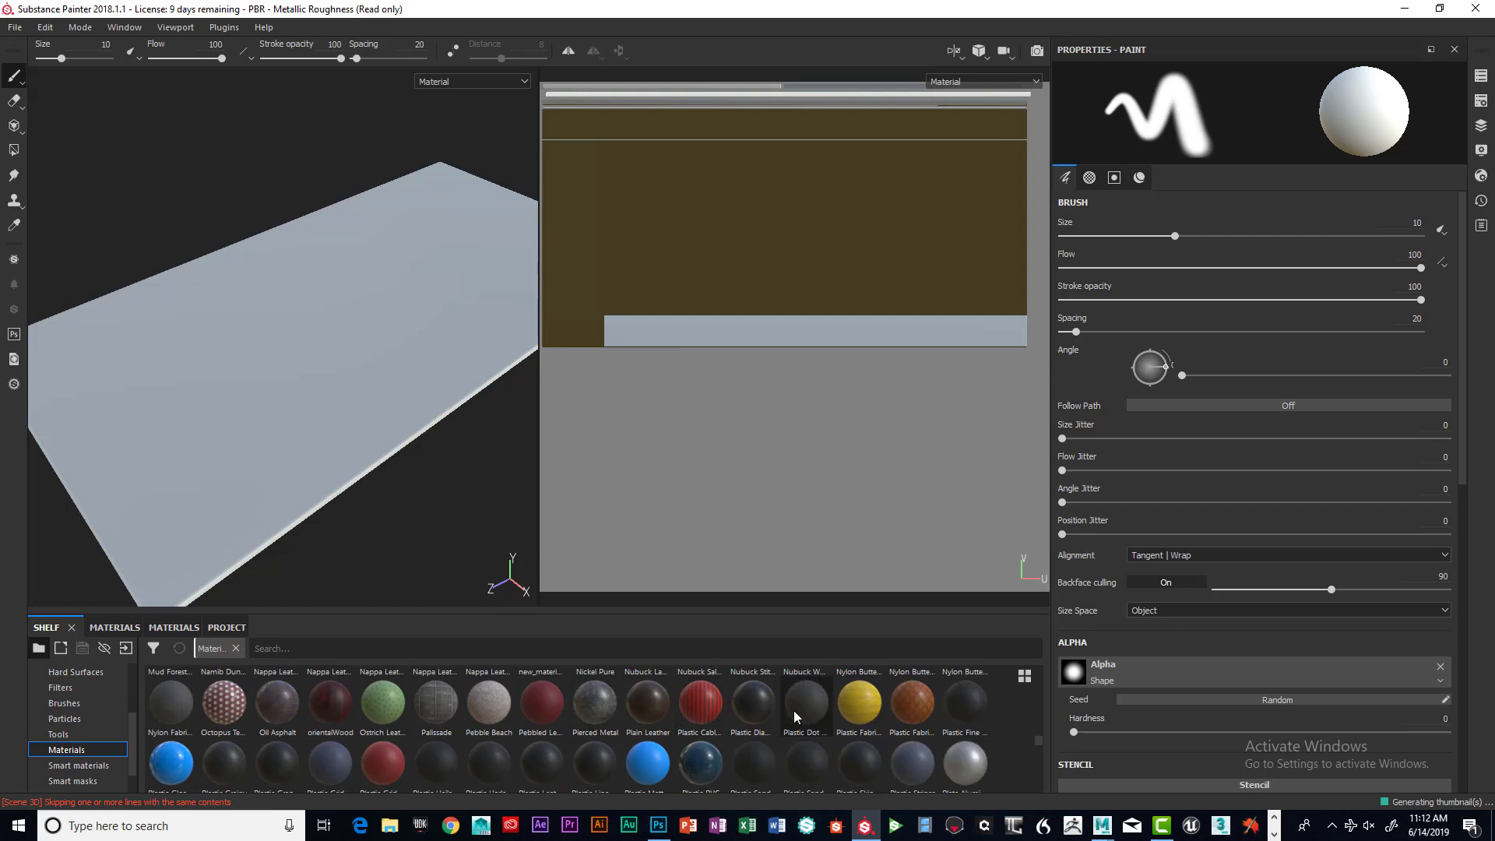
scroll(796, 716, down, 2)
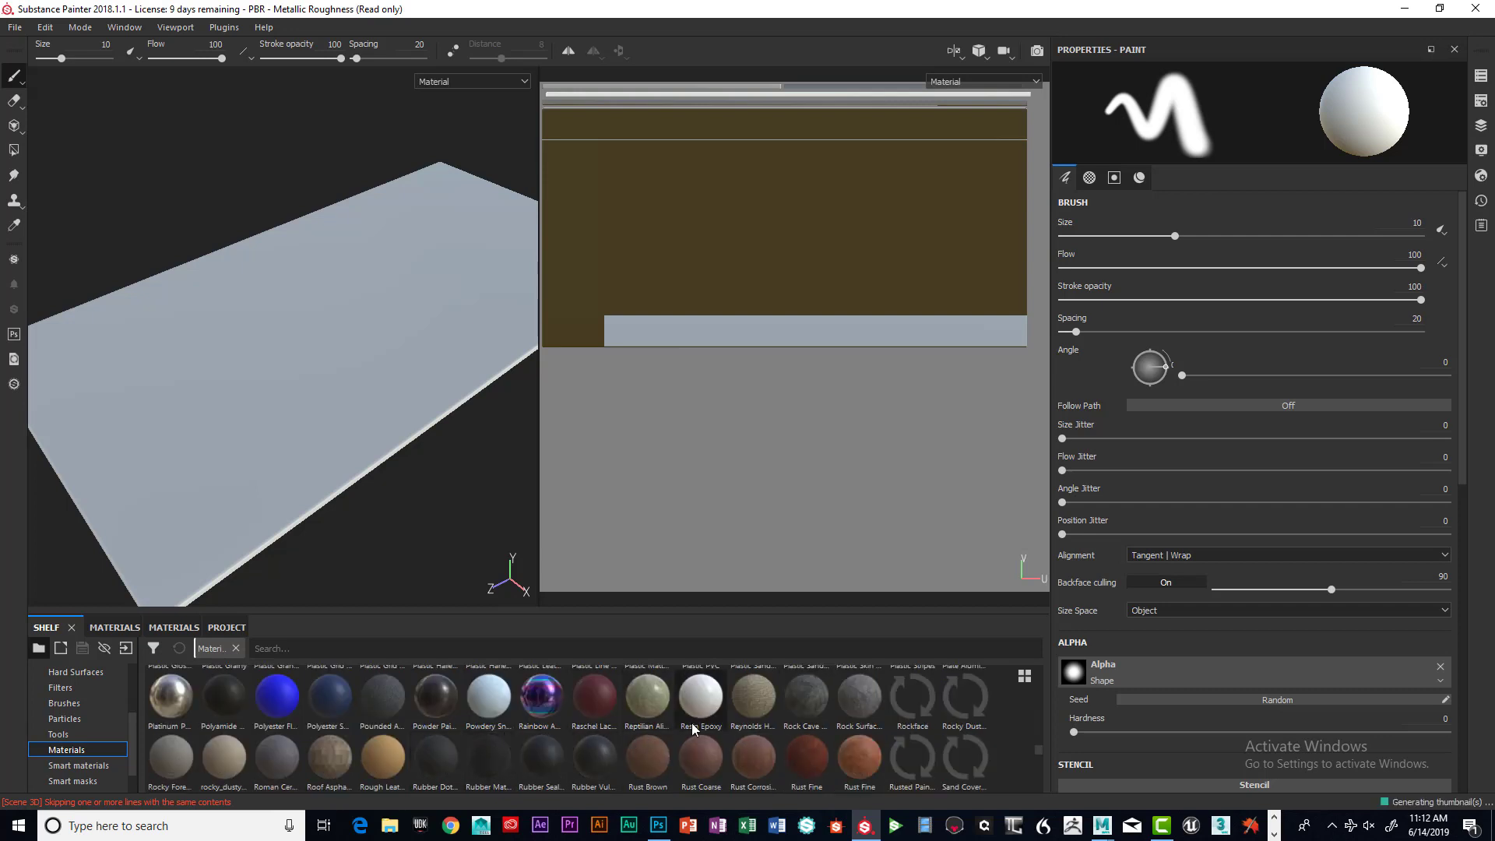
scroll(693, 732, down, 2)
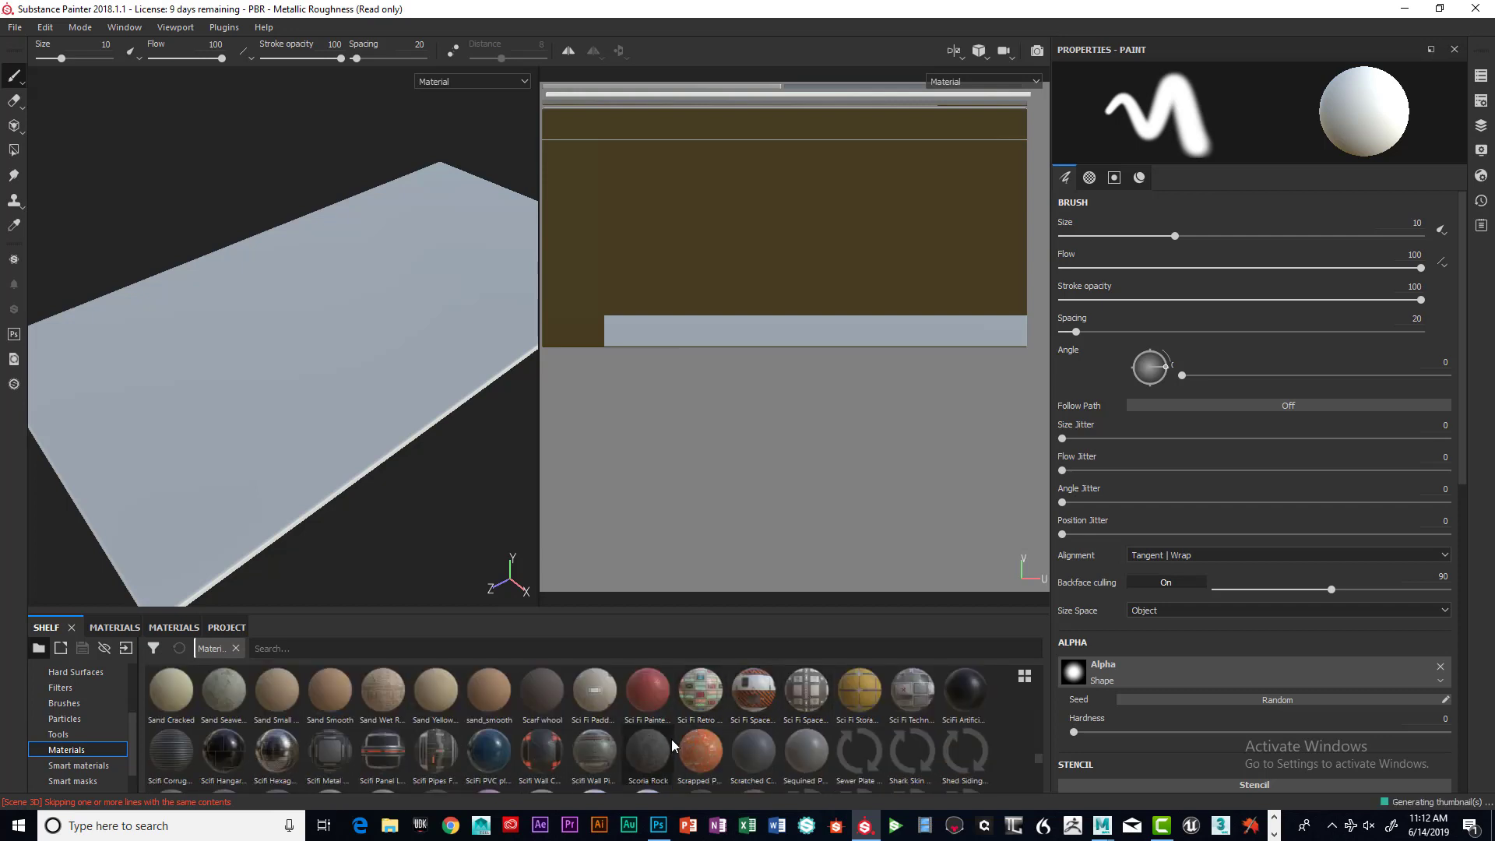
scroll(649, 740, down, 2)
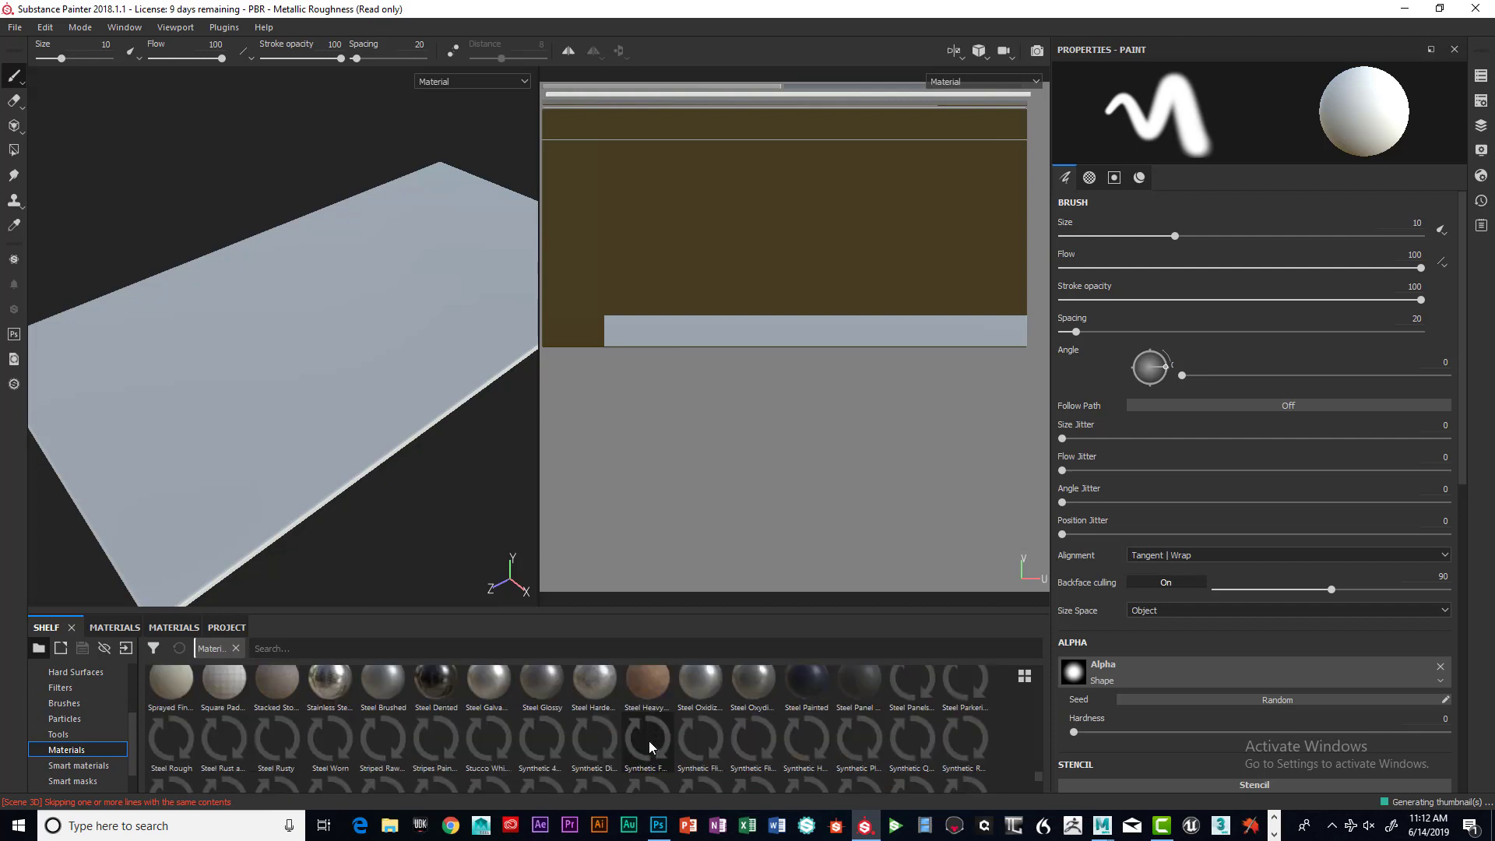
scroll(617, 744, up, 6)
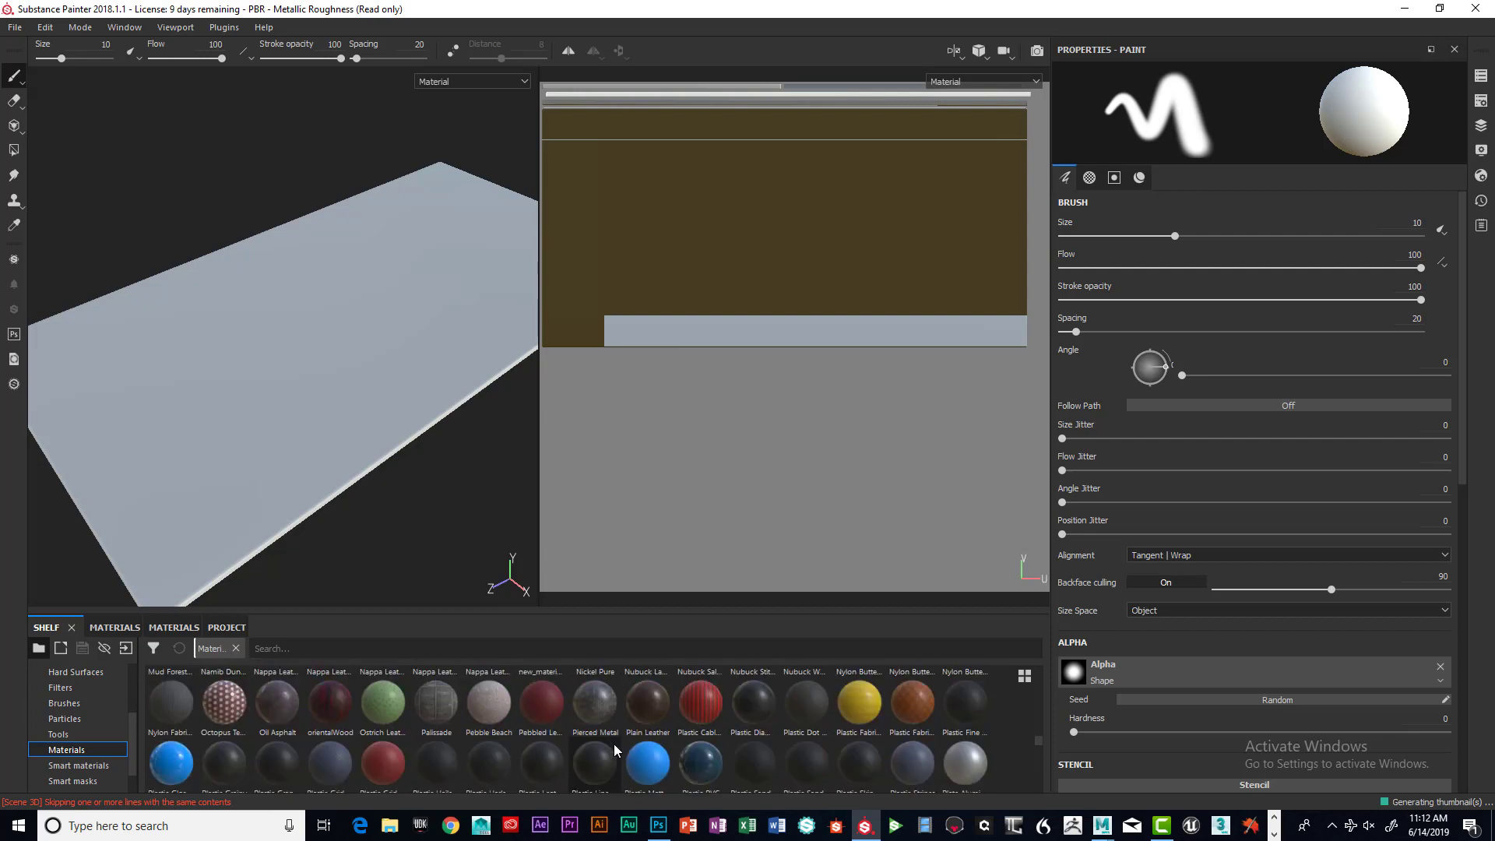
scroll(614, 744, up, 10)
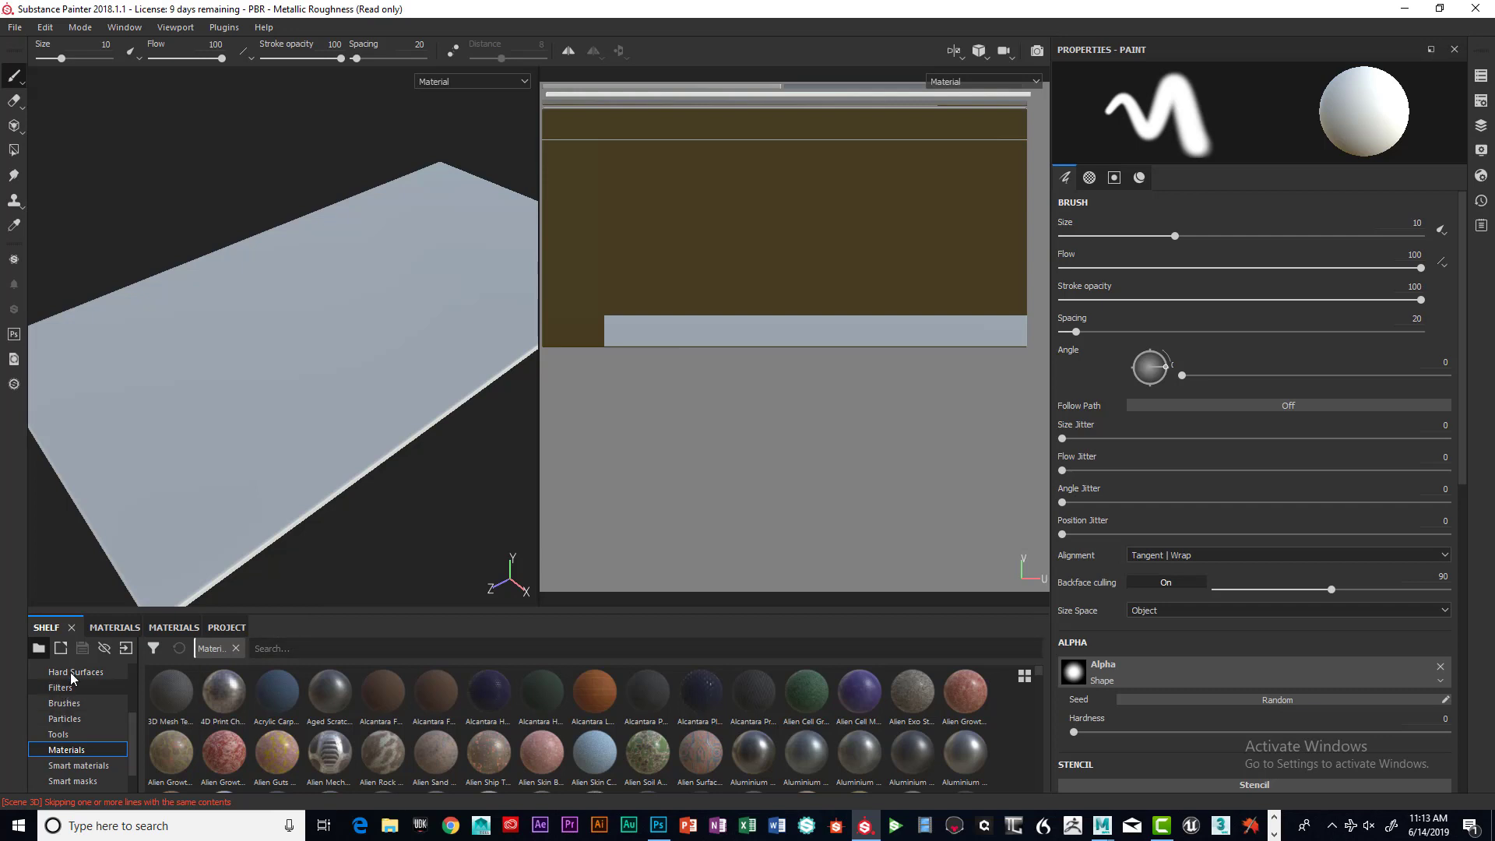
click(122, 629)
click(166, 631)
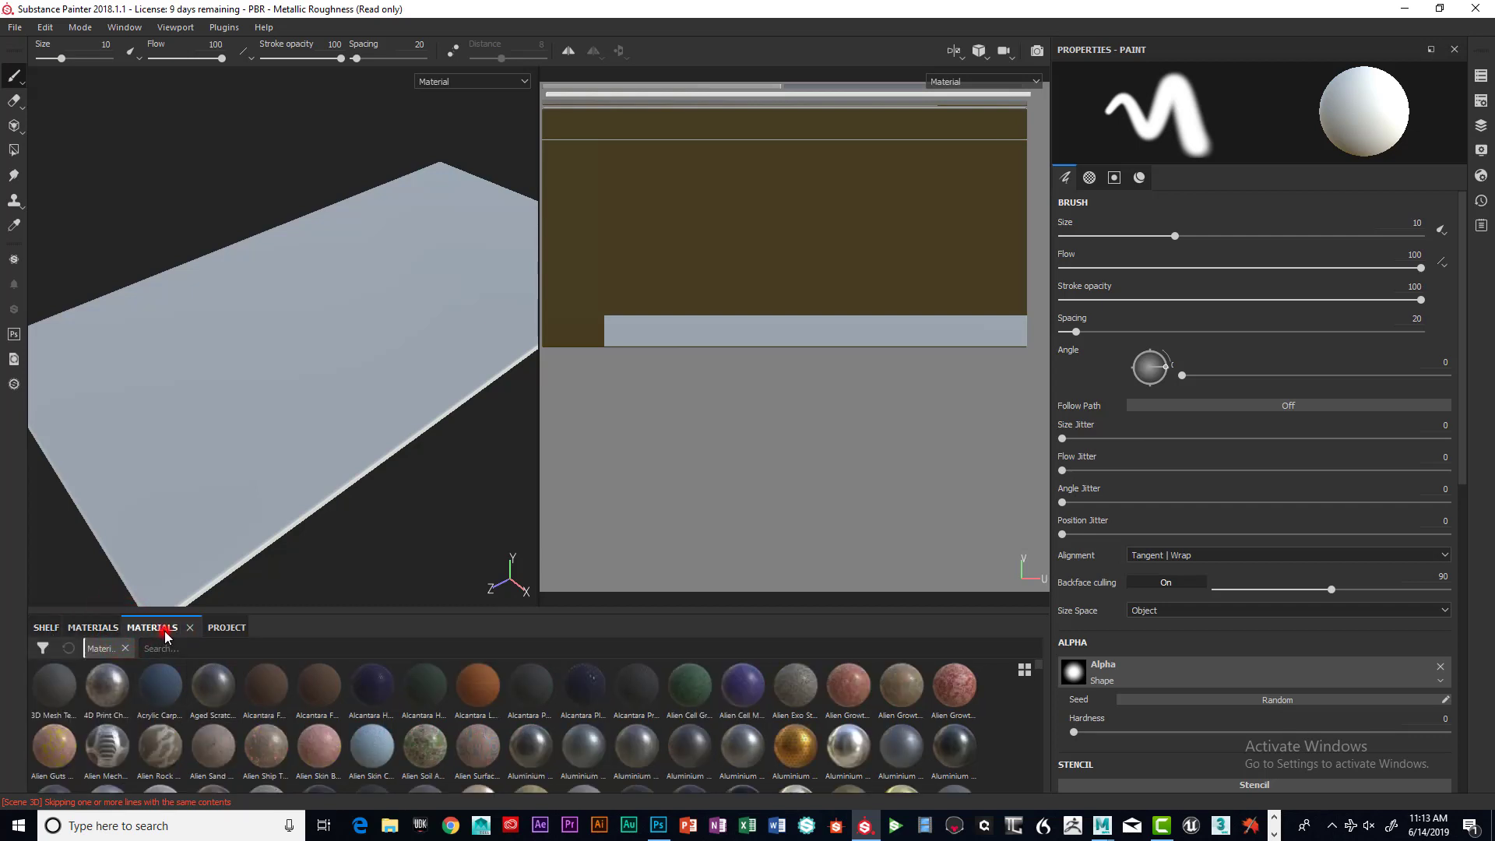
click(46, 627)
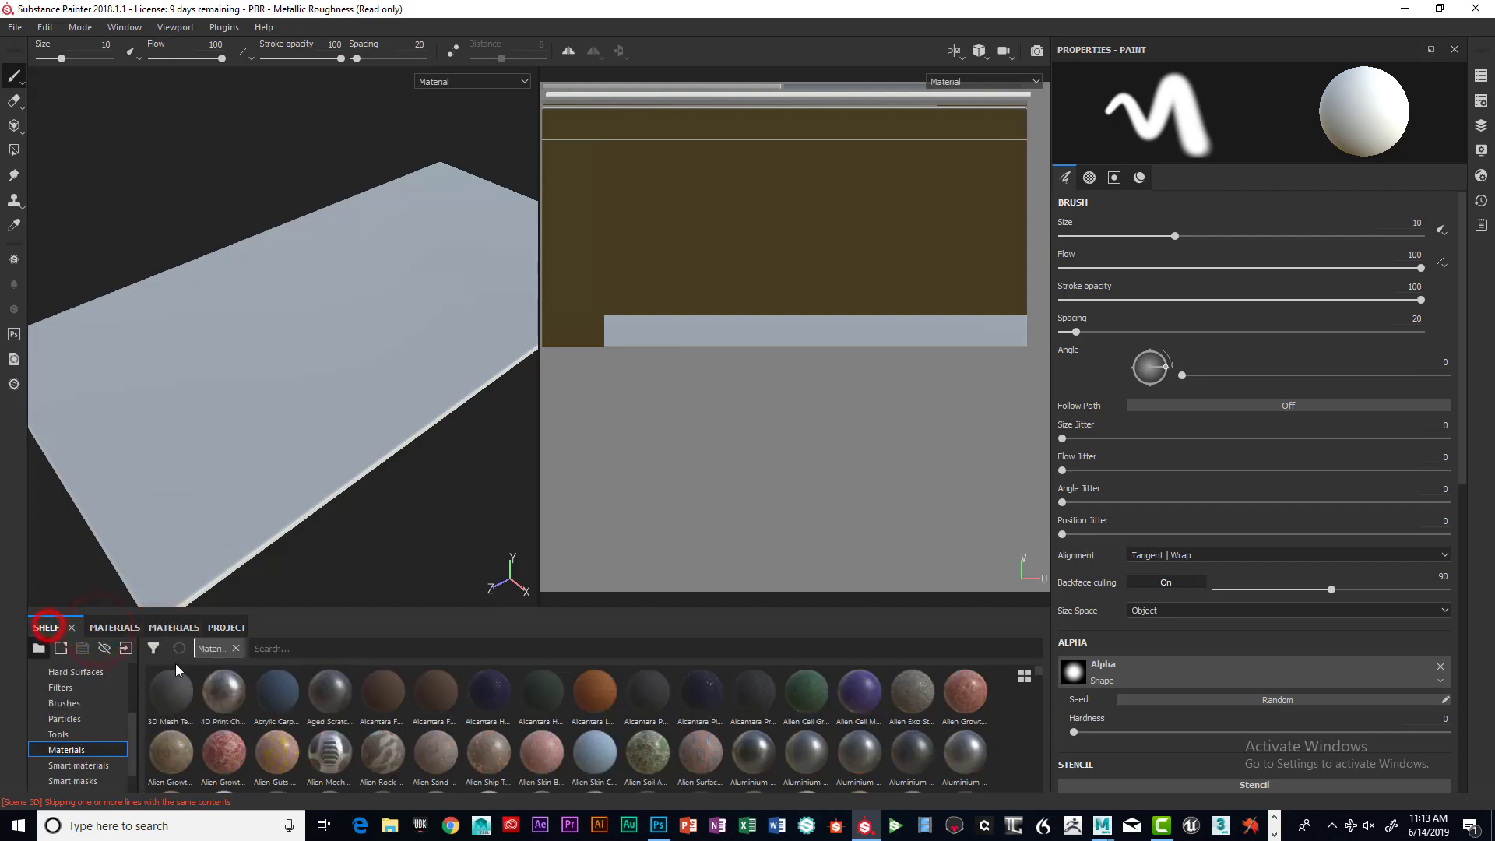
Start a resource import and open the Substance_Painter_Wood folder on the Desktop as the file source
click(125, 648)
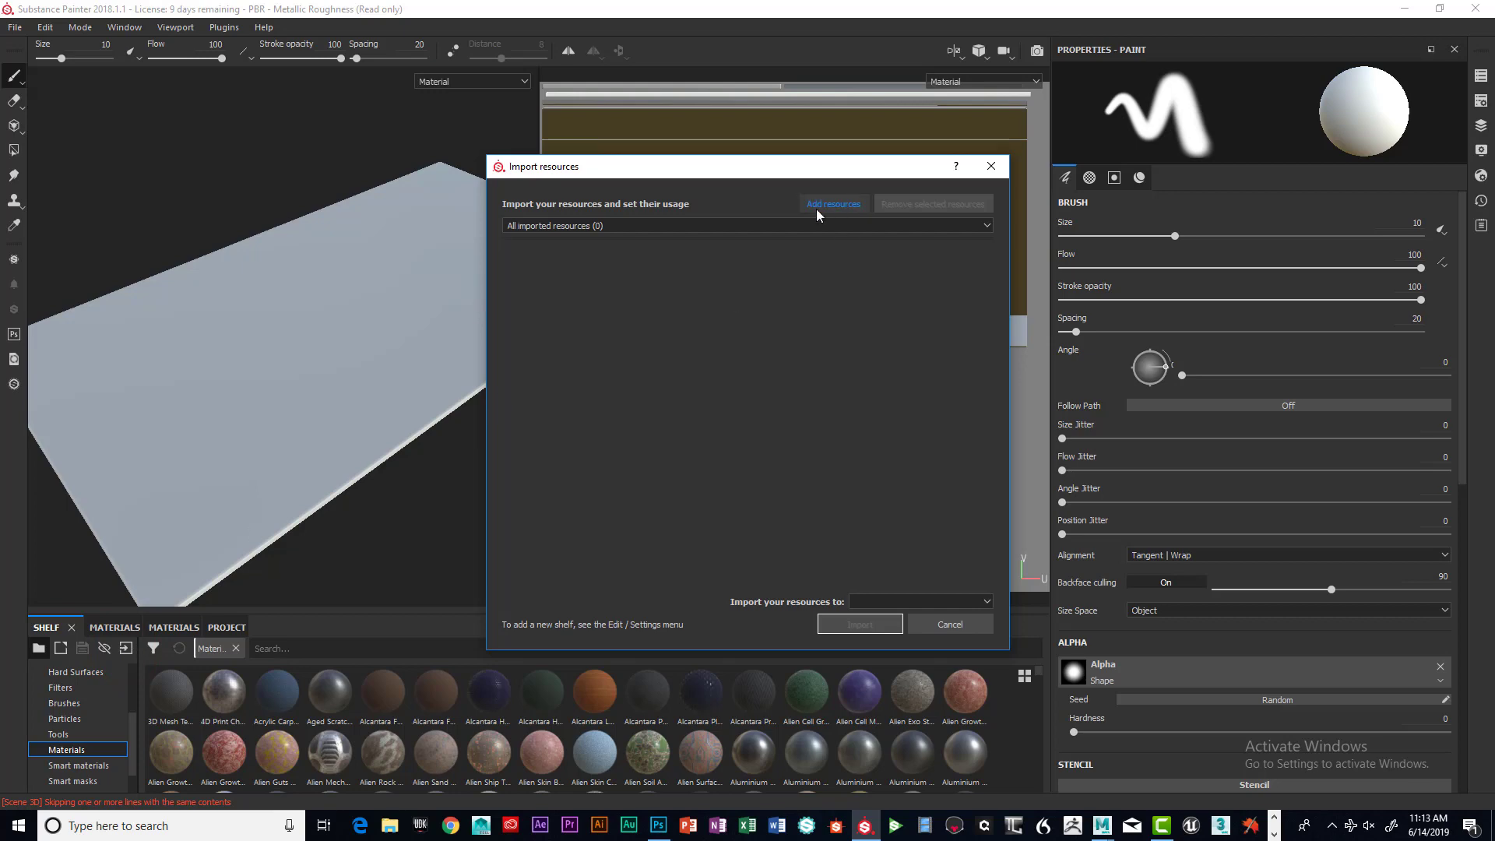
click(839, 205)
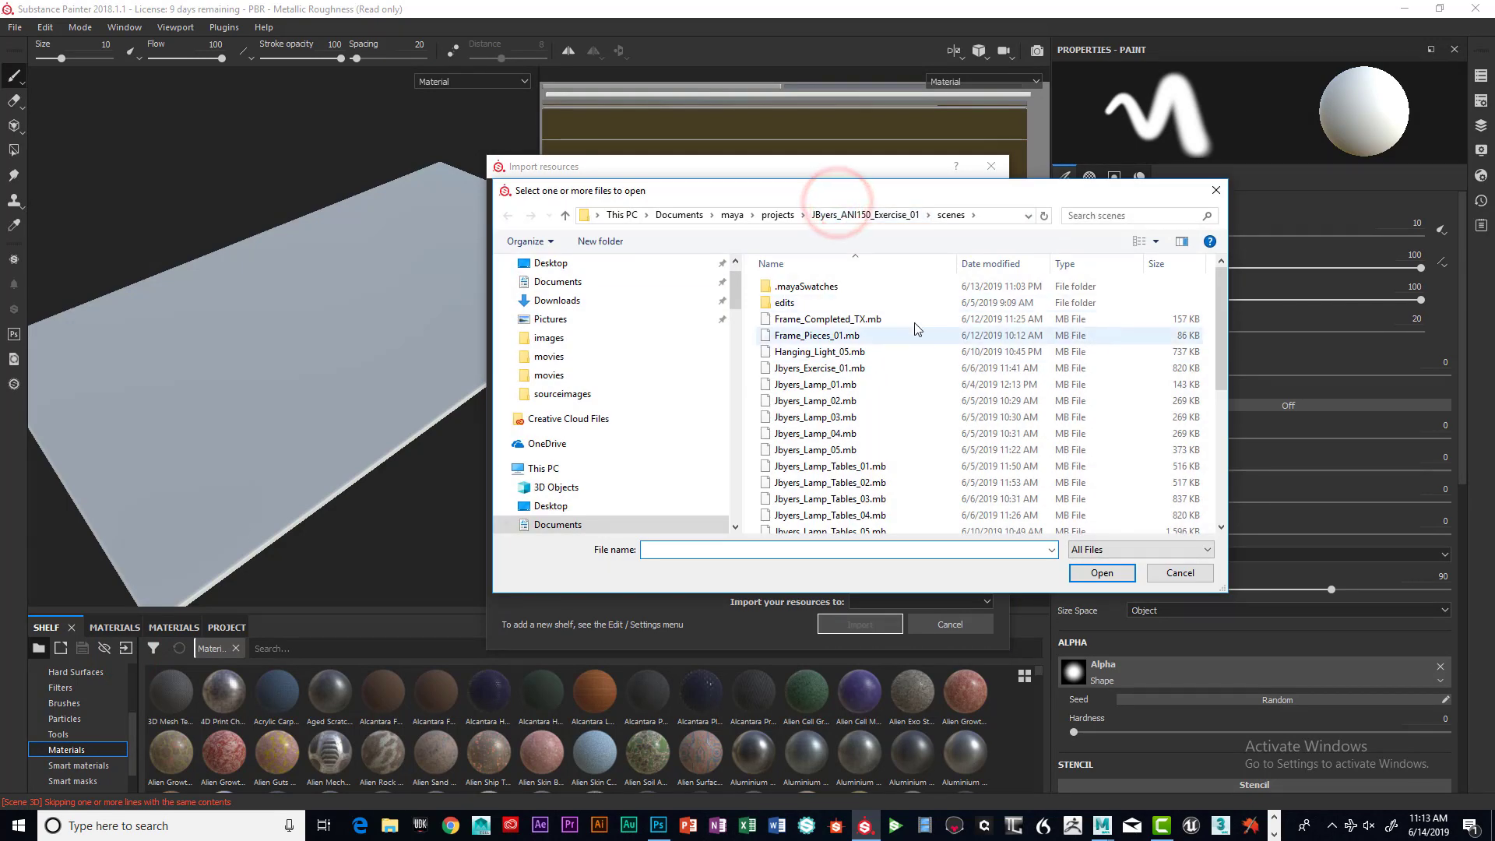
click(541, 263)
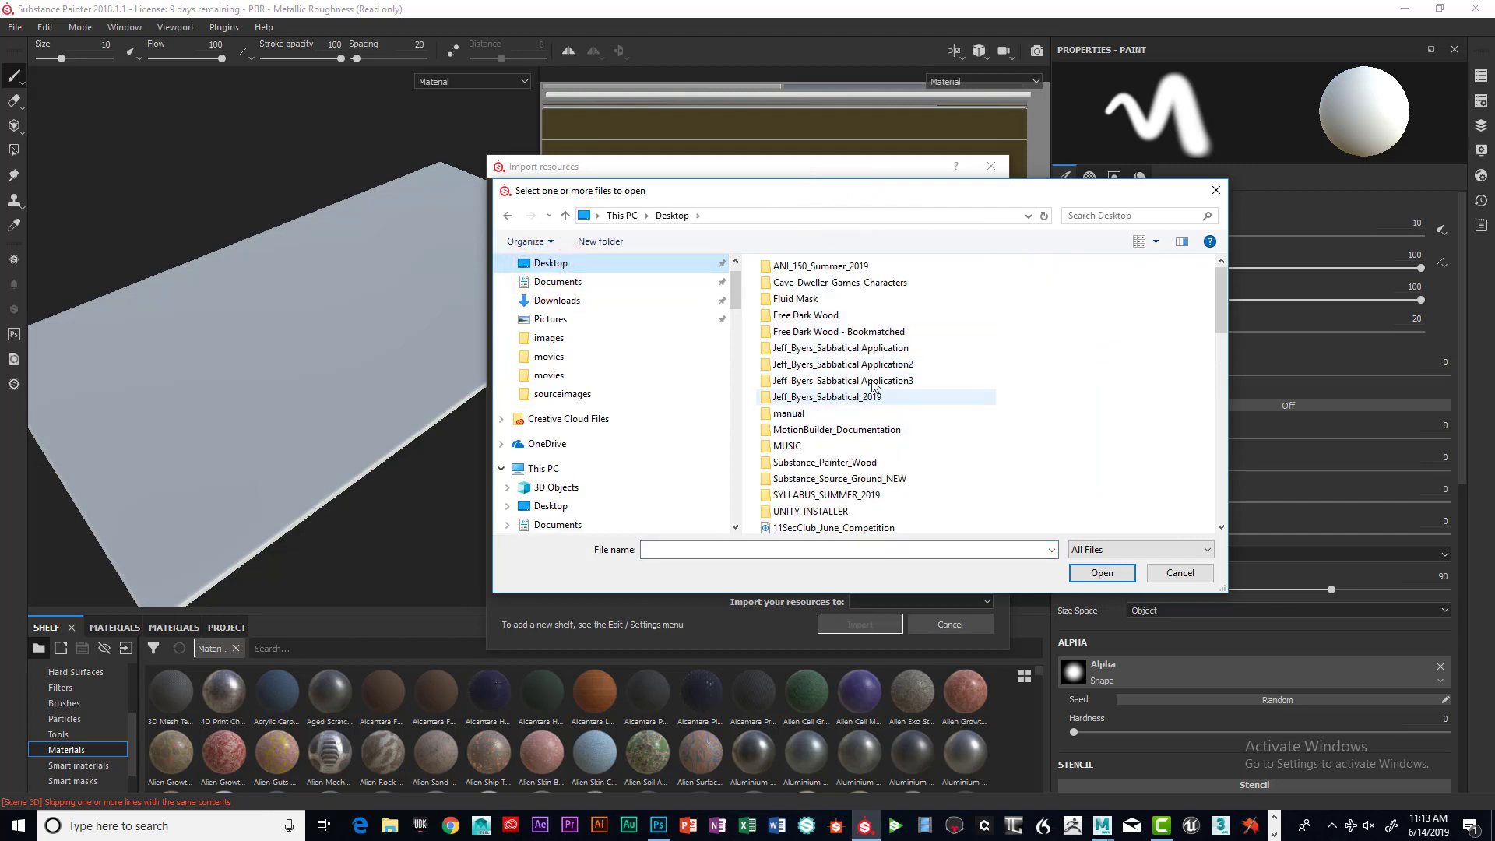
double_click(834, 462)
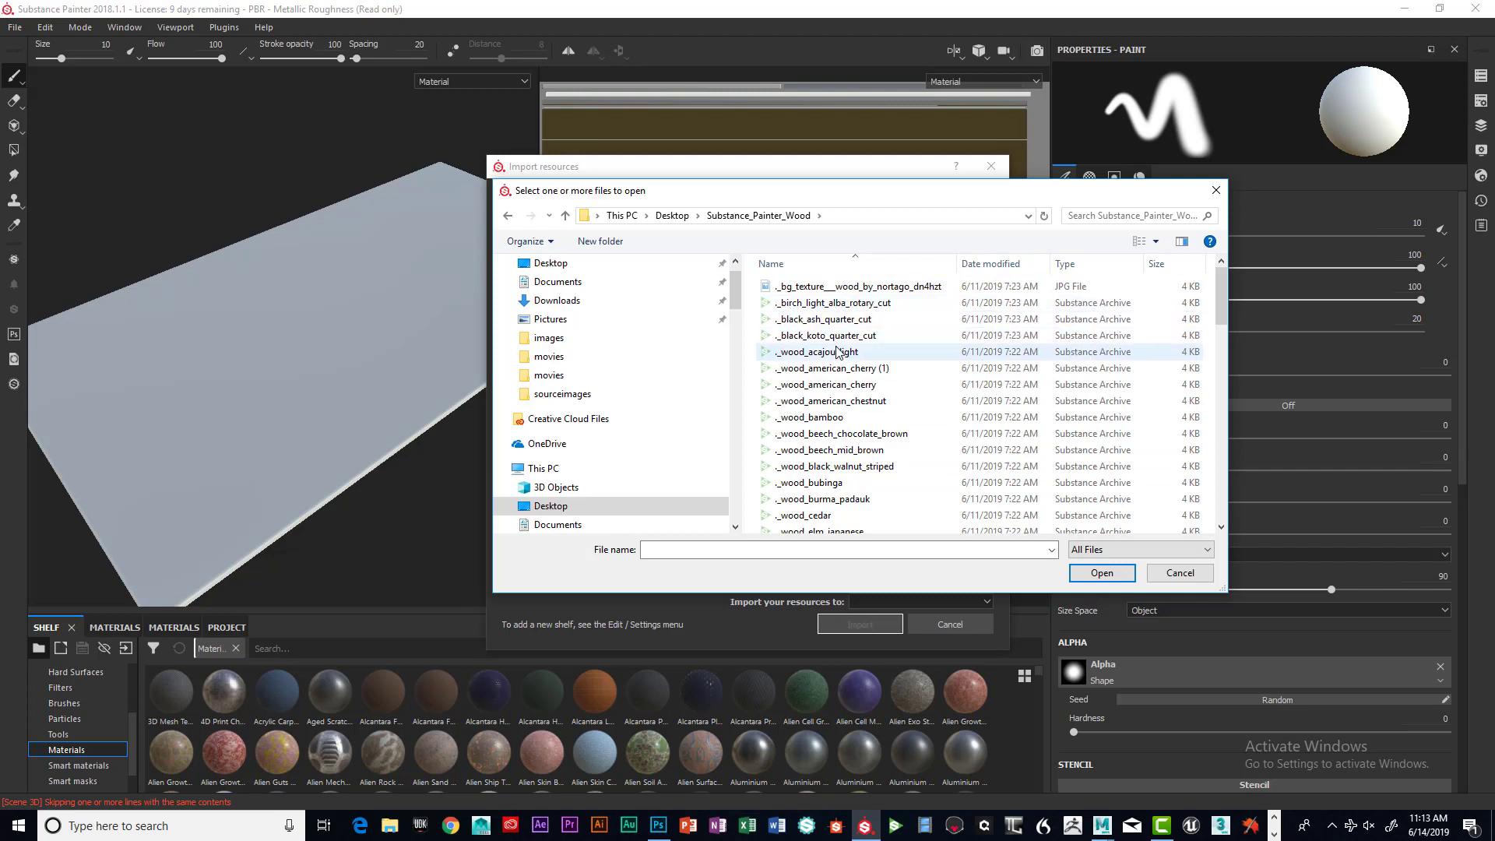
Look through the wood files and add the wood_american_chestnut Substance archive, without the "._" prefix, to the resources for import
scroll(825, 343, down, 6)
scroll(837, 351, down, 2)
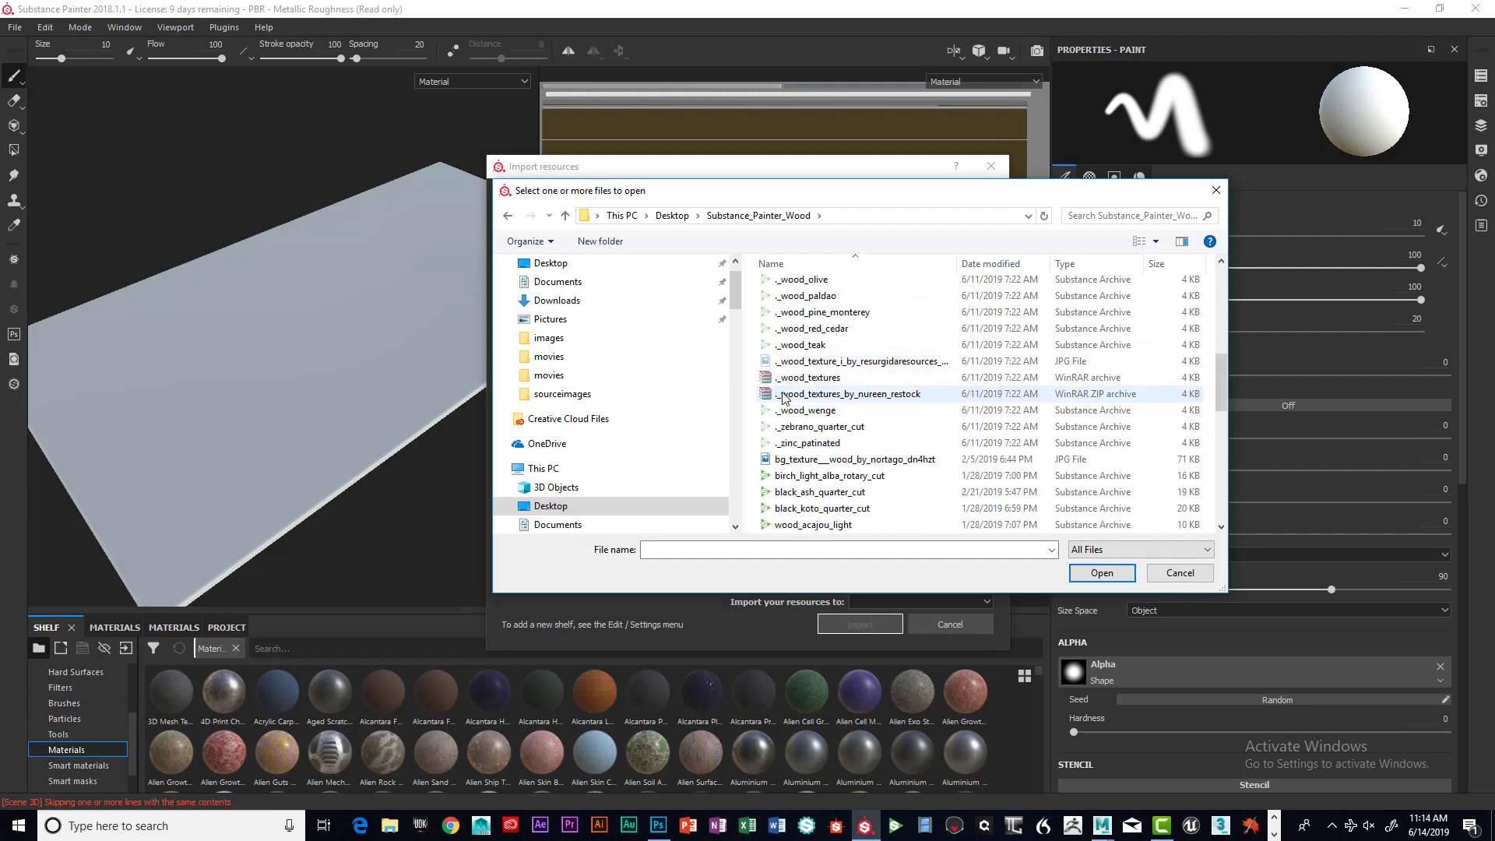
scroll(765, 342, up, 6)
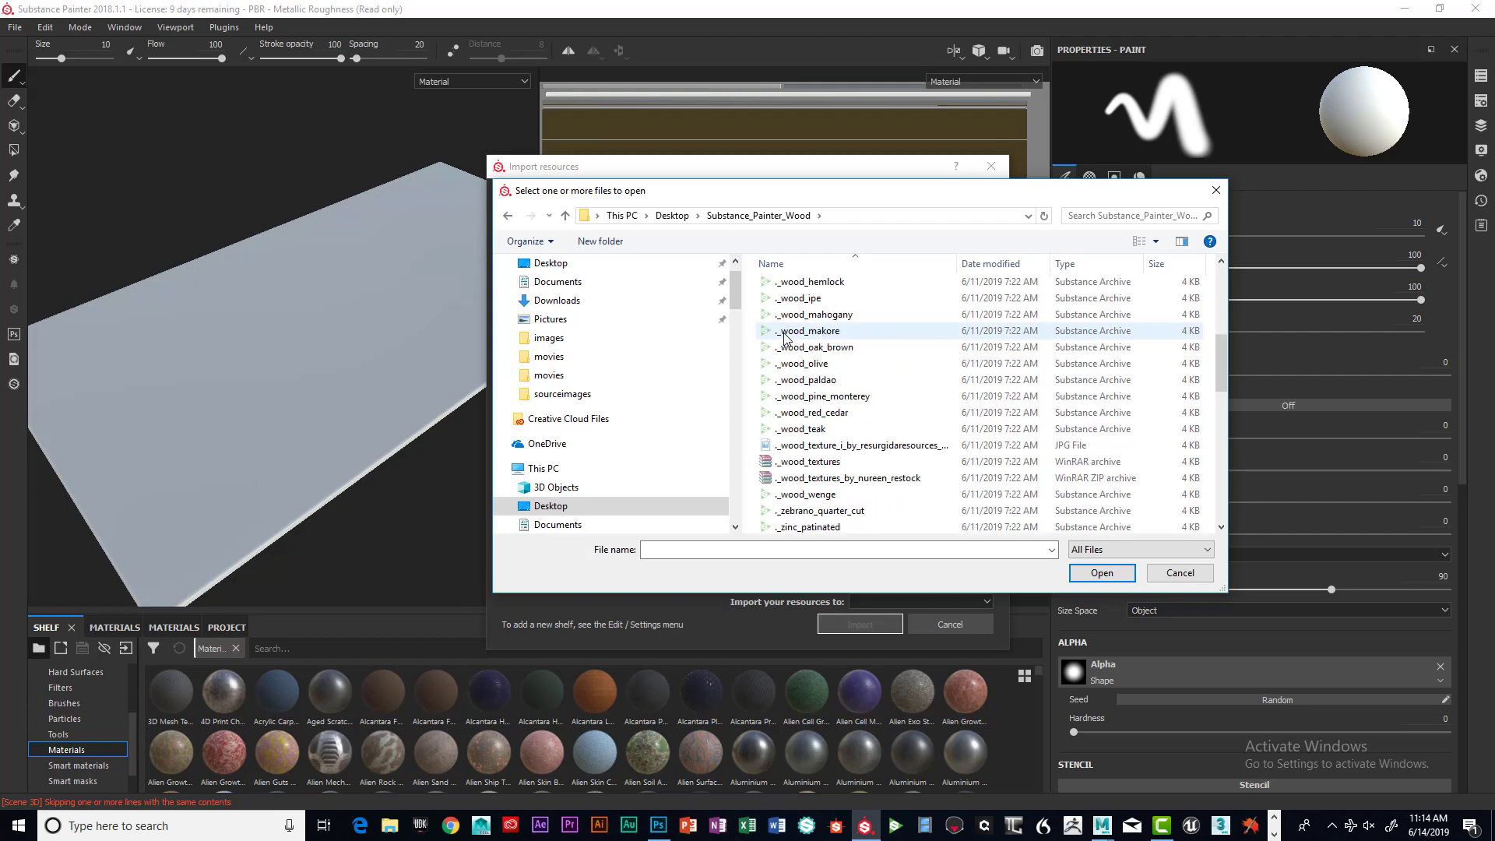
scroll(767, 309, up, 2)
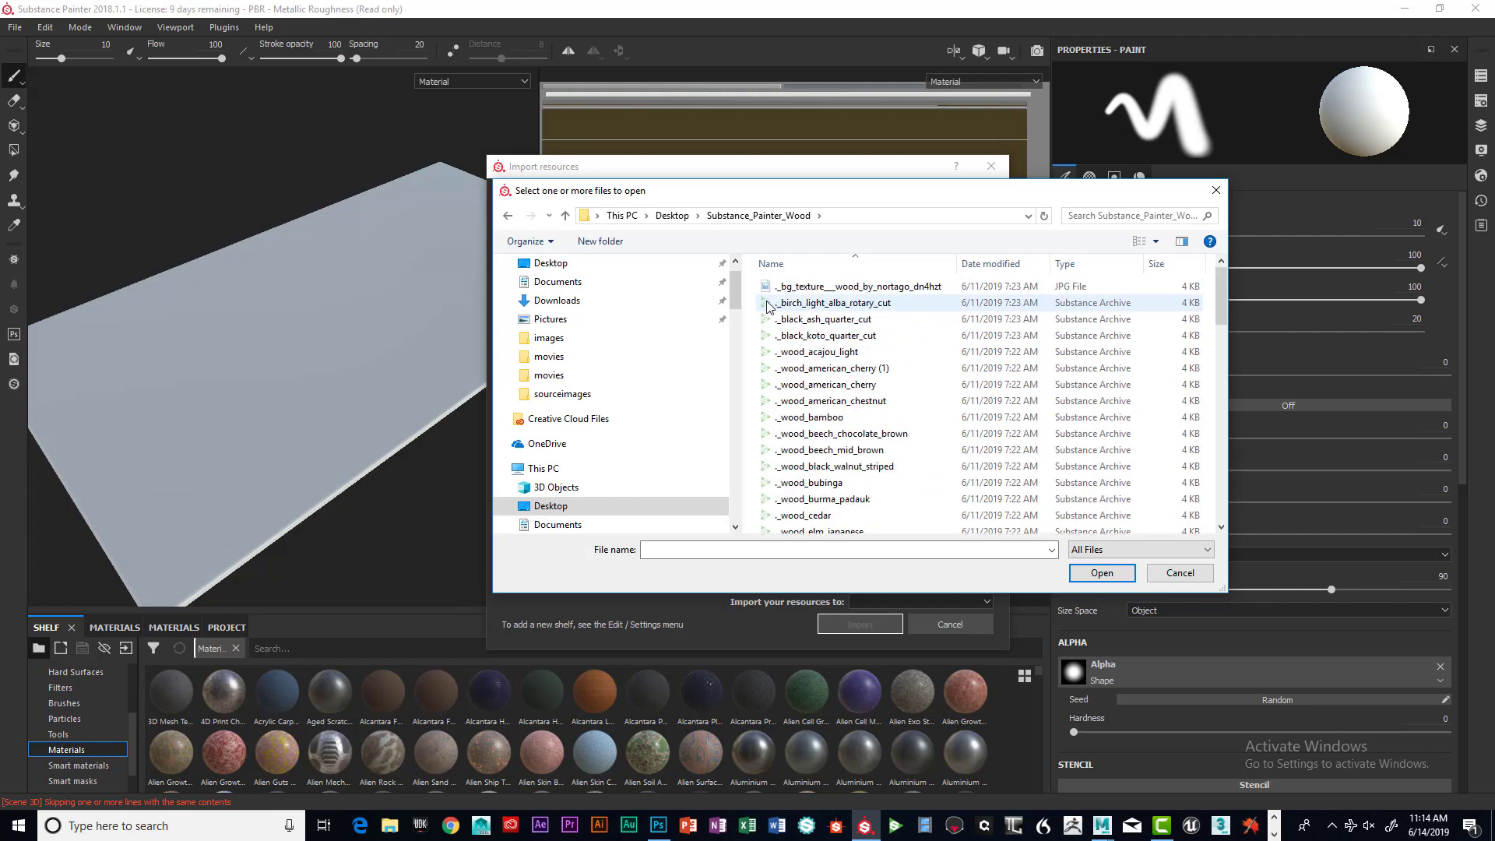
scroll(880, 412, down, 10)
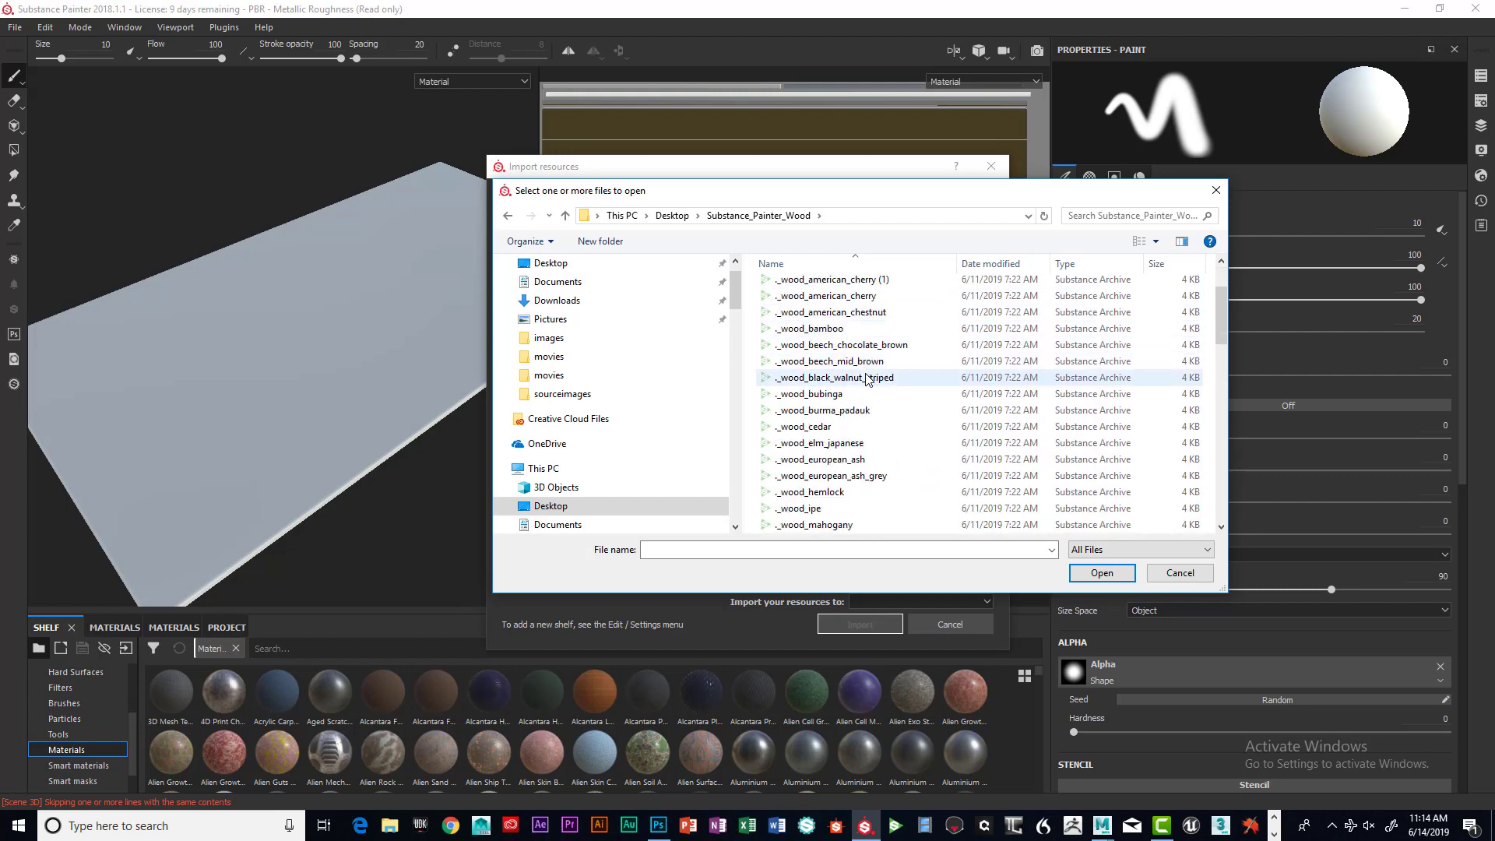
scroll(885, 429, down, 10)
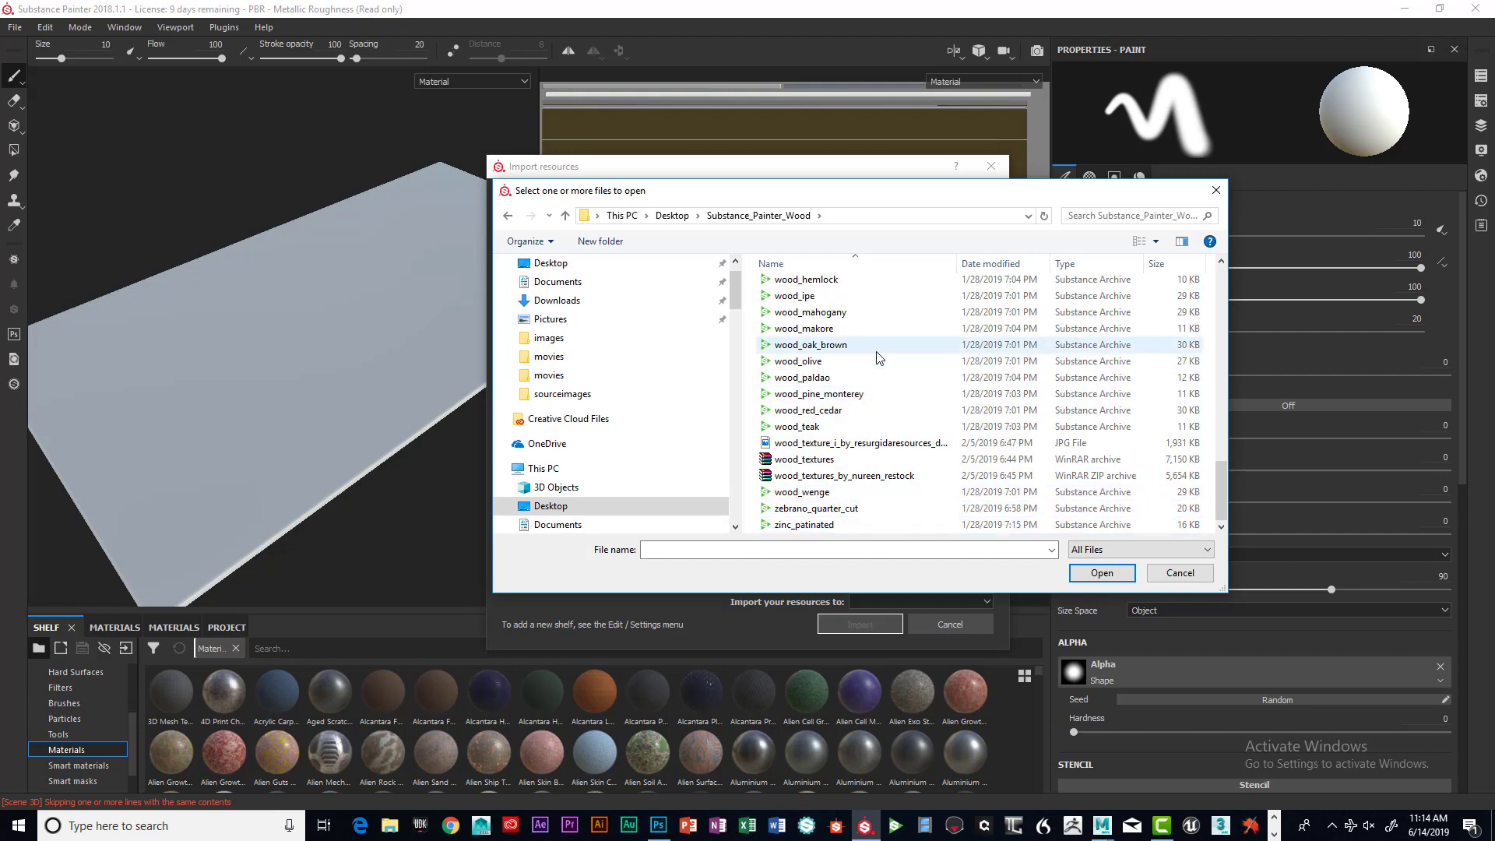
scroll(878, 358, up, 10)
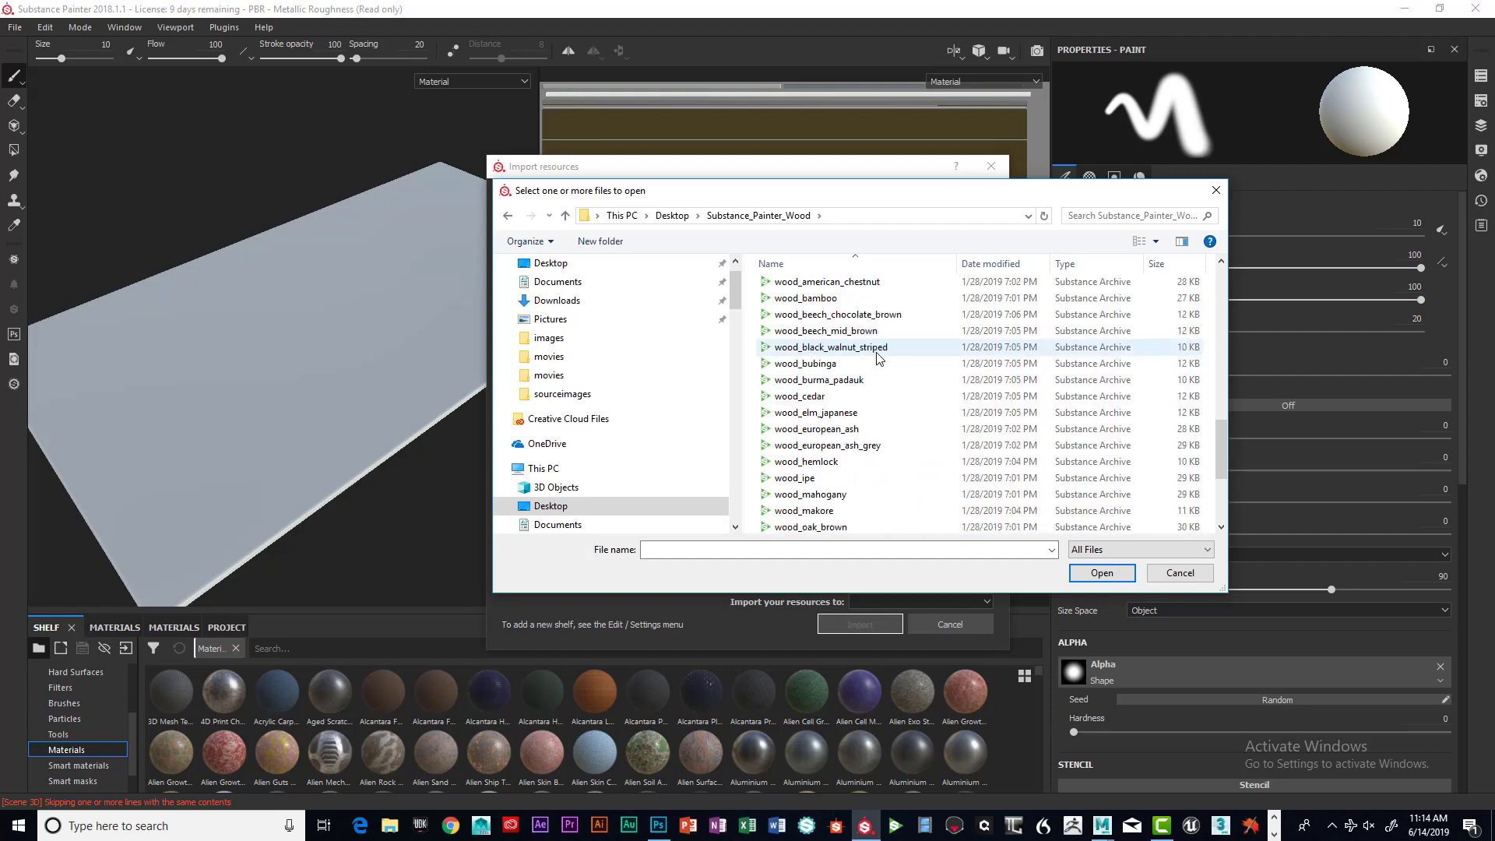
scroll(878, 357, up, 5)
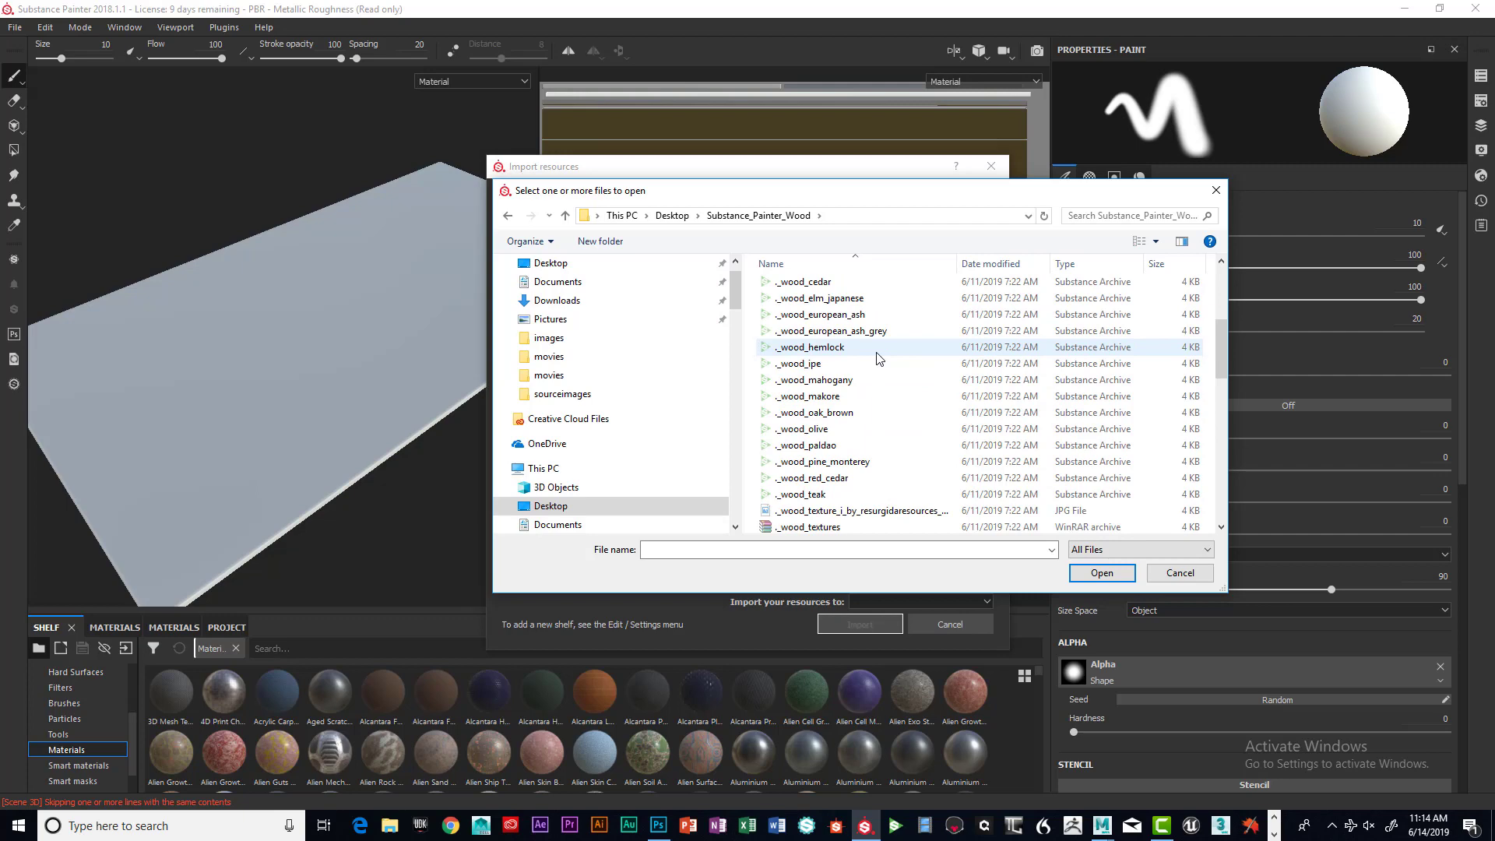
scroll(878, 357, up, 2)
scroll(878, 357, down, 2)
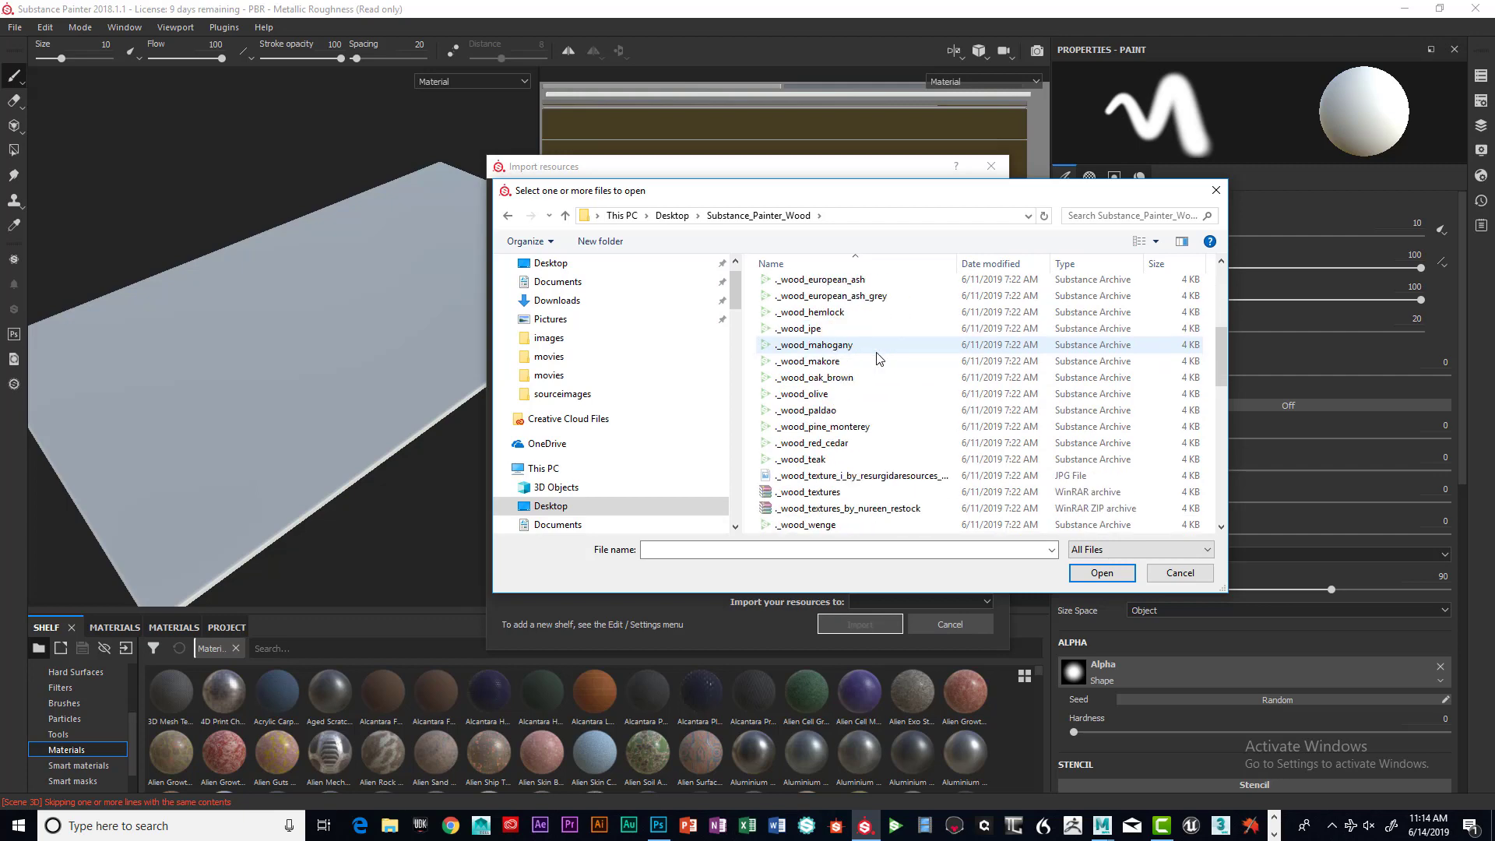
scroll(877, 357, down, 4)
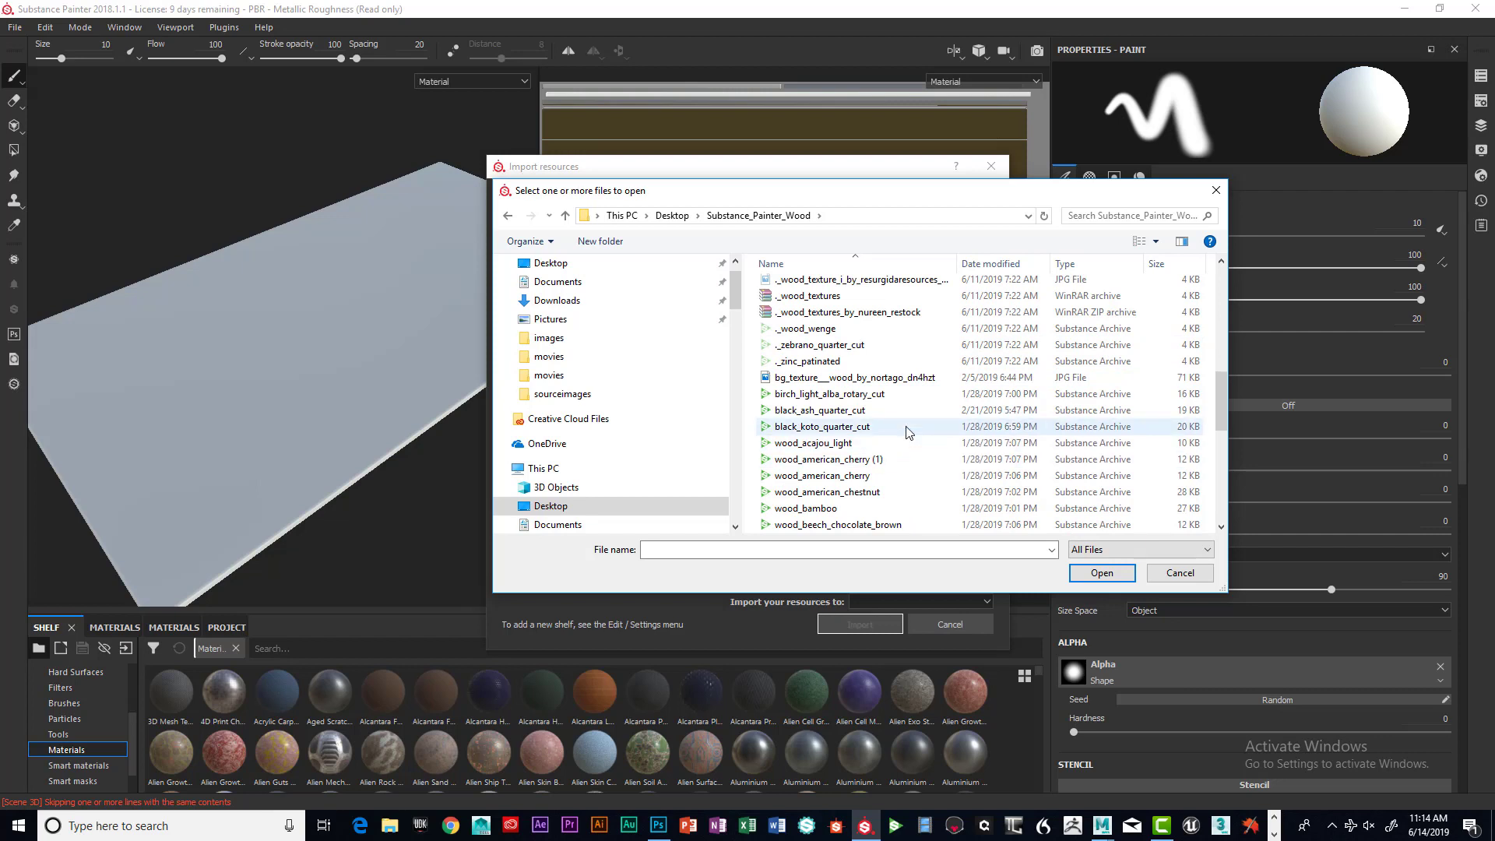
scroll(908, 430, down, 1)
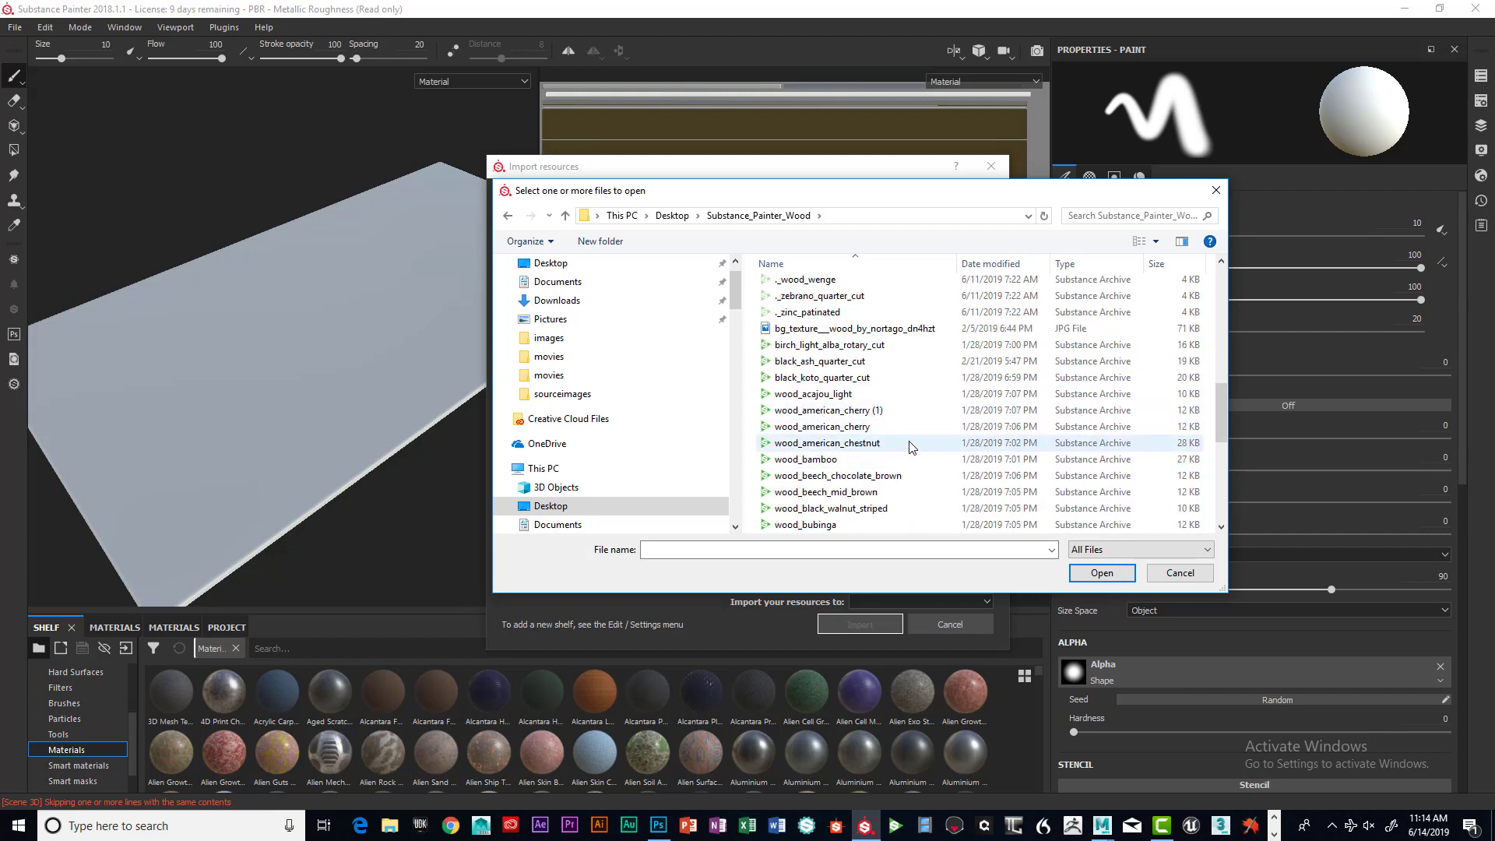
click(821, 444)
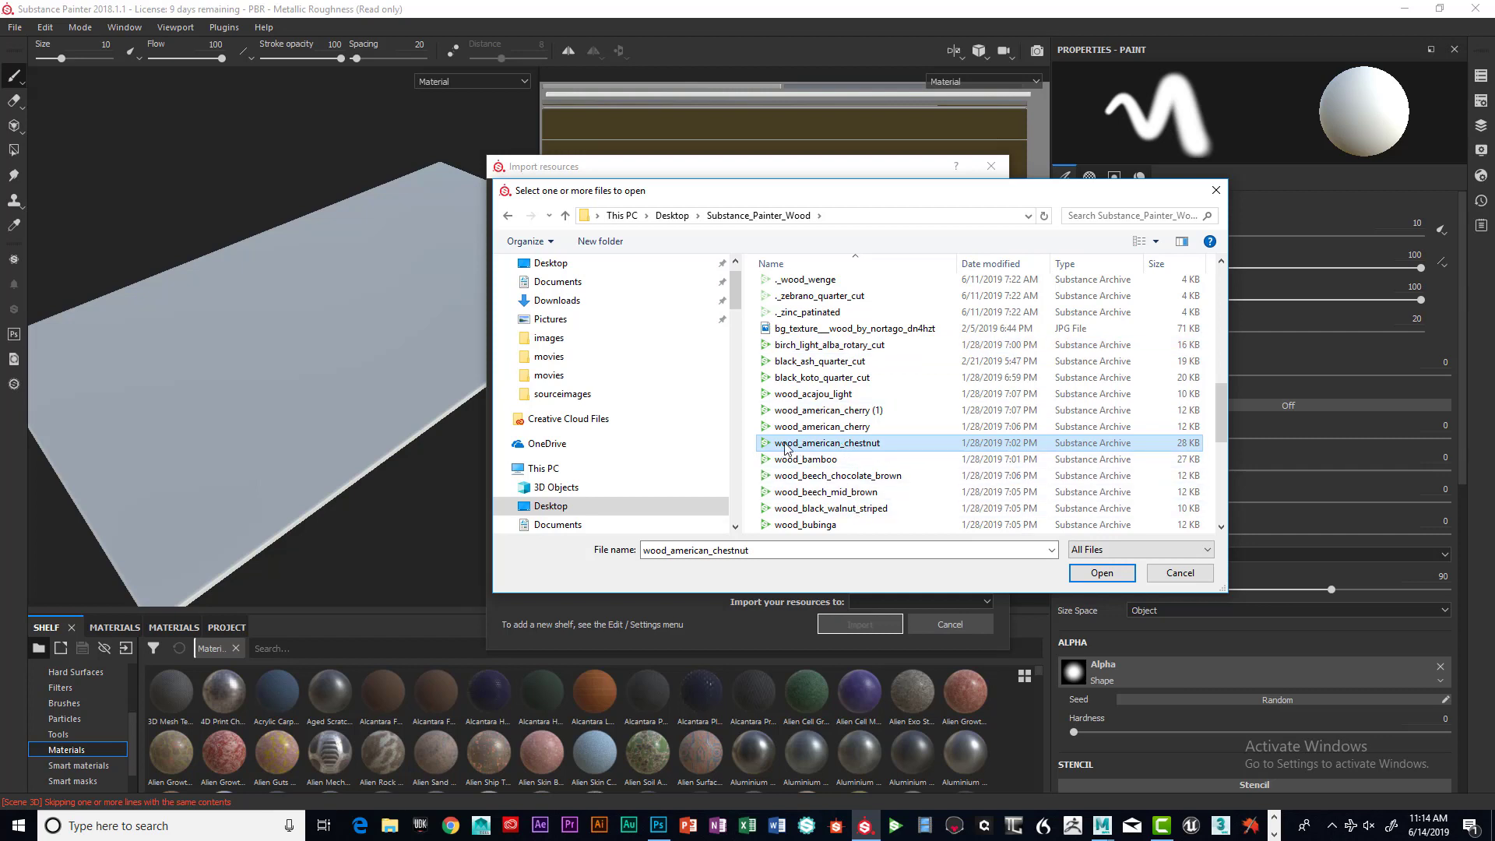
click(1102, 573)
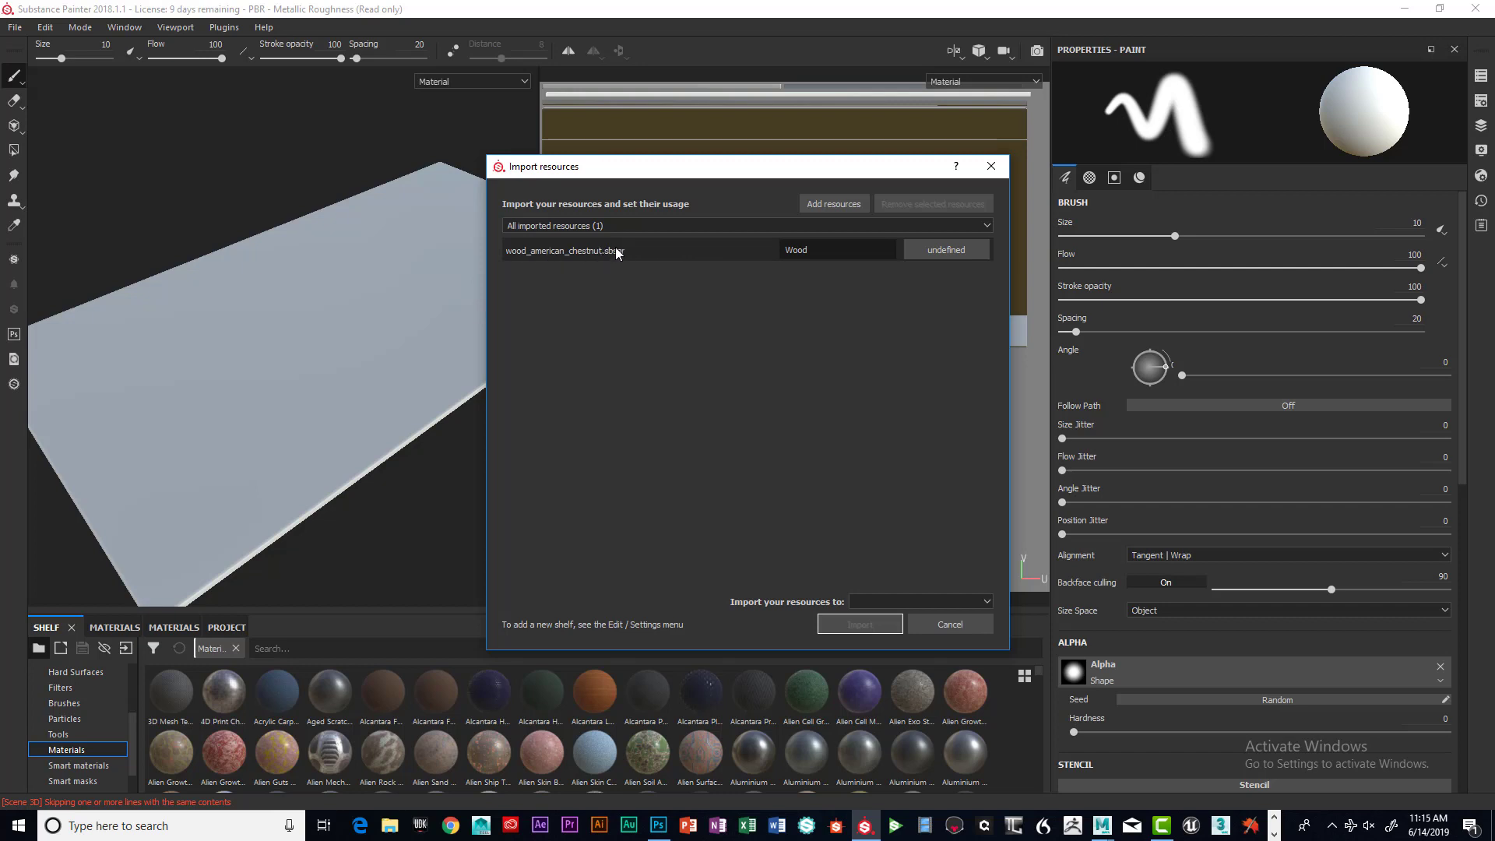
Set the usage of wood_american_chestnut.sbsar to basematerial and its import destination to shelf 'shelf'
click(944, 253)
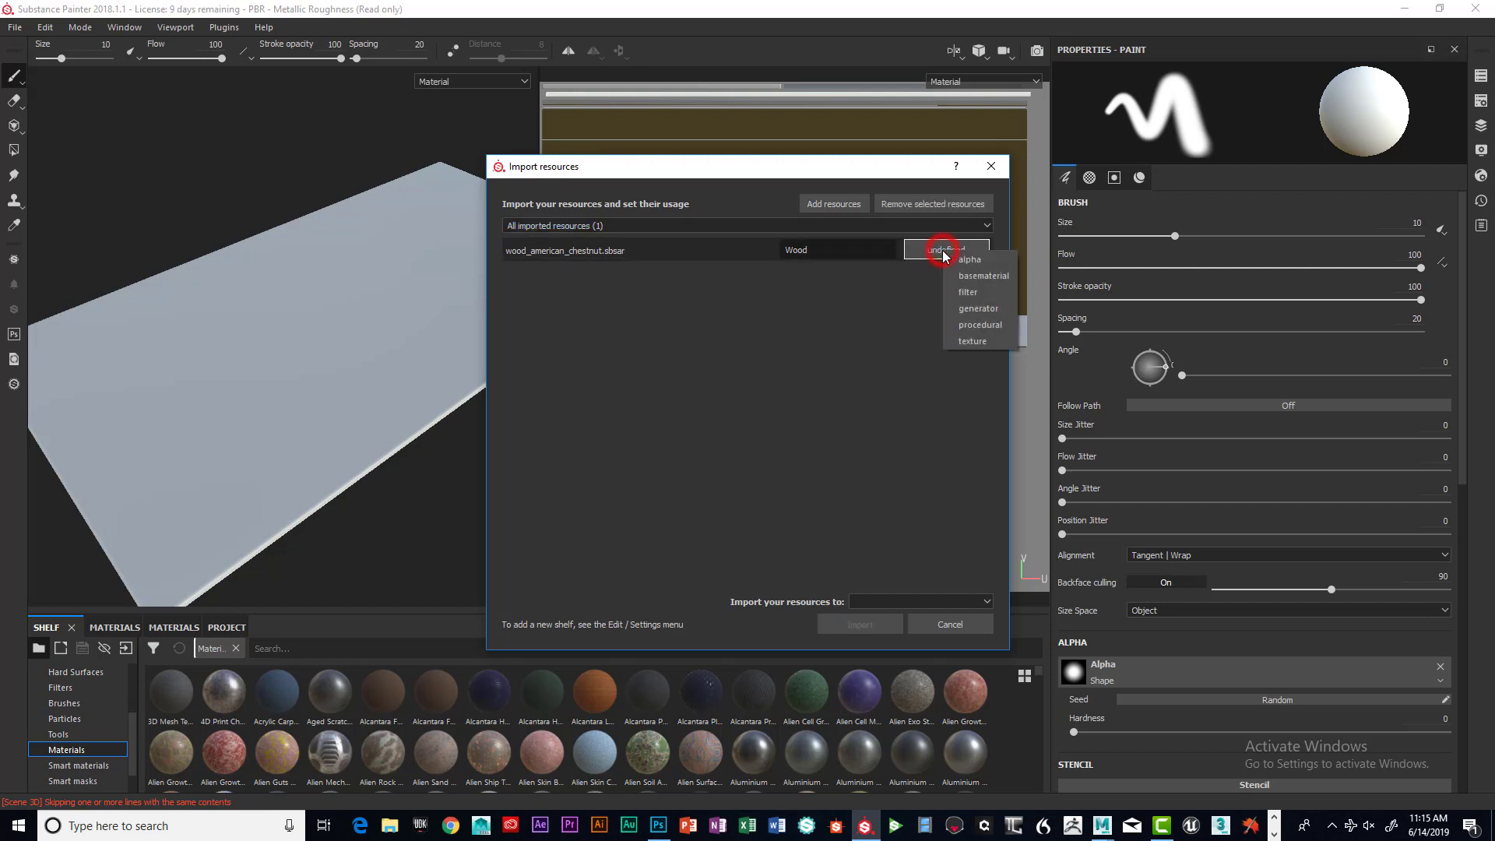
click(983, 275)
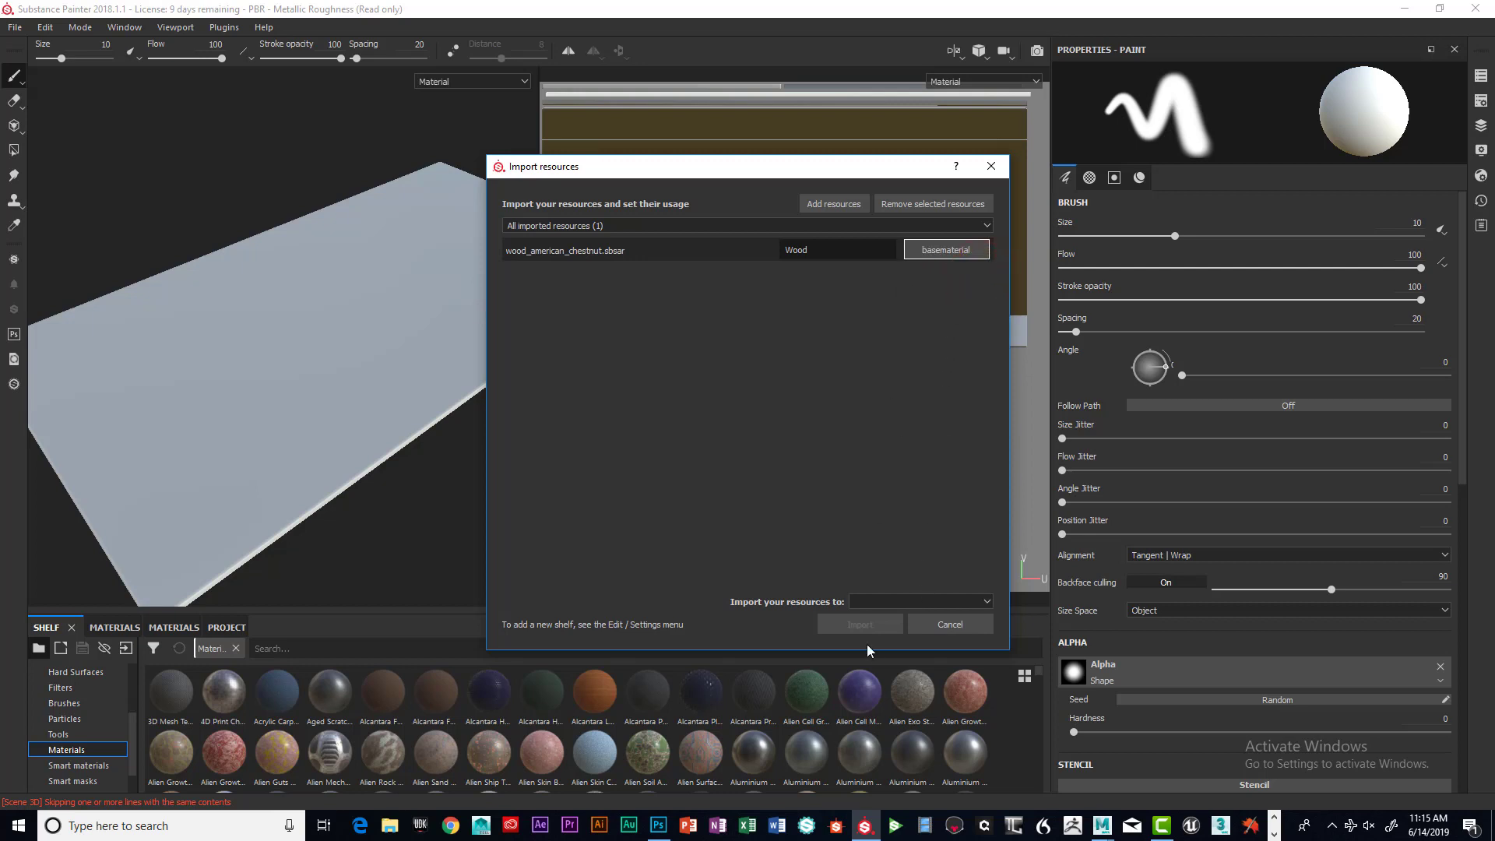
click(984, 602)
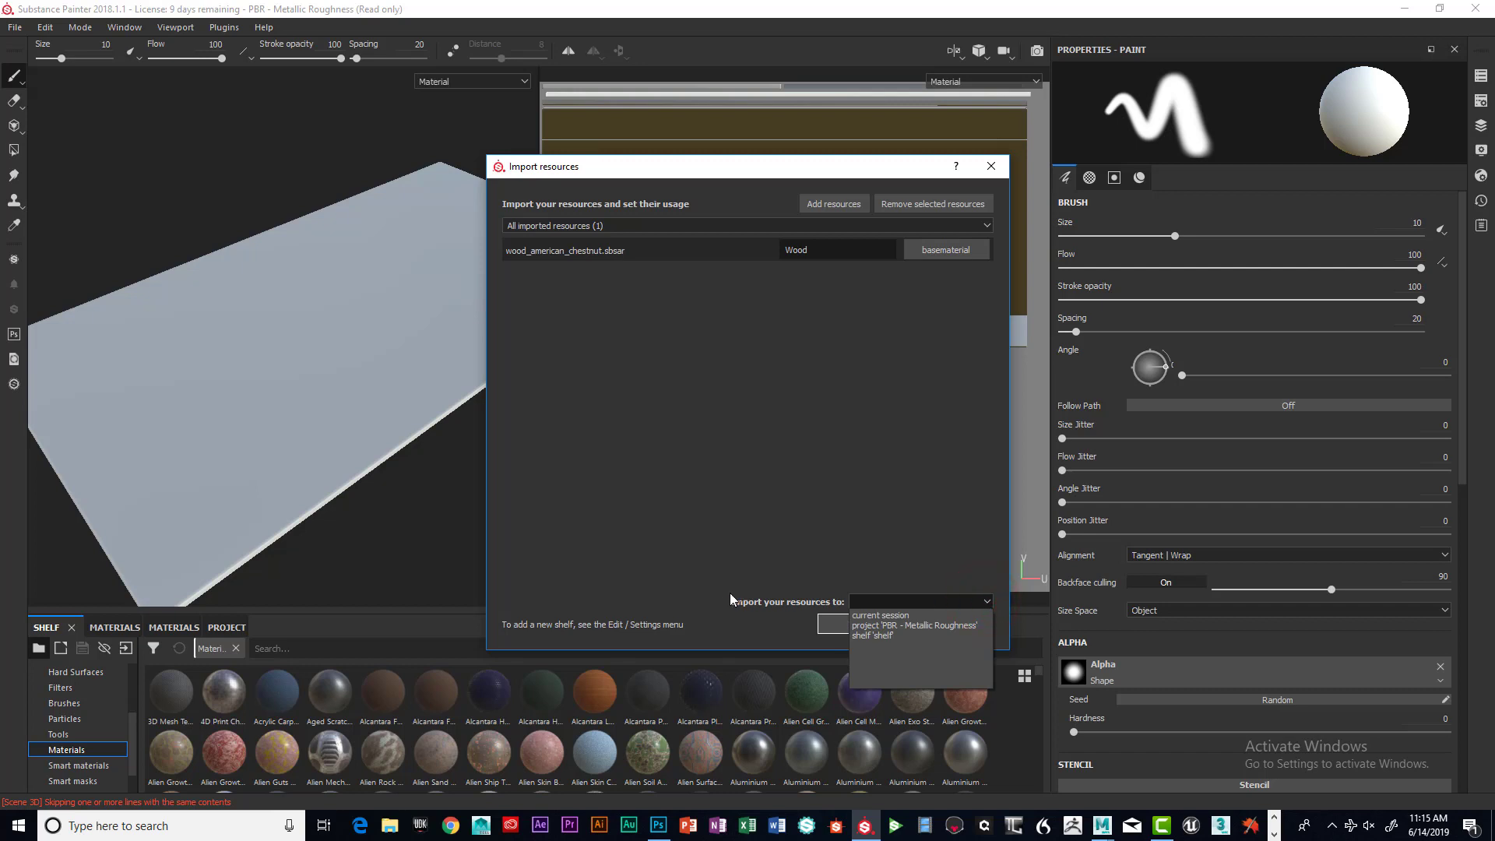
click(886, 637)
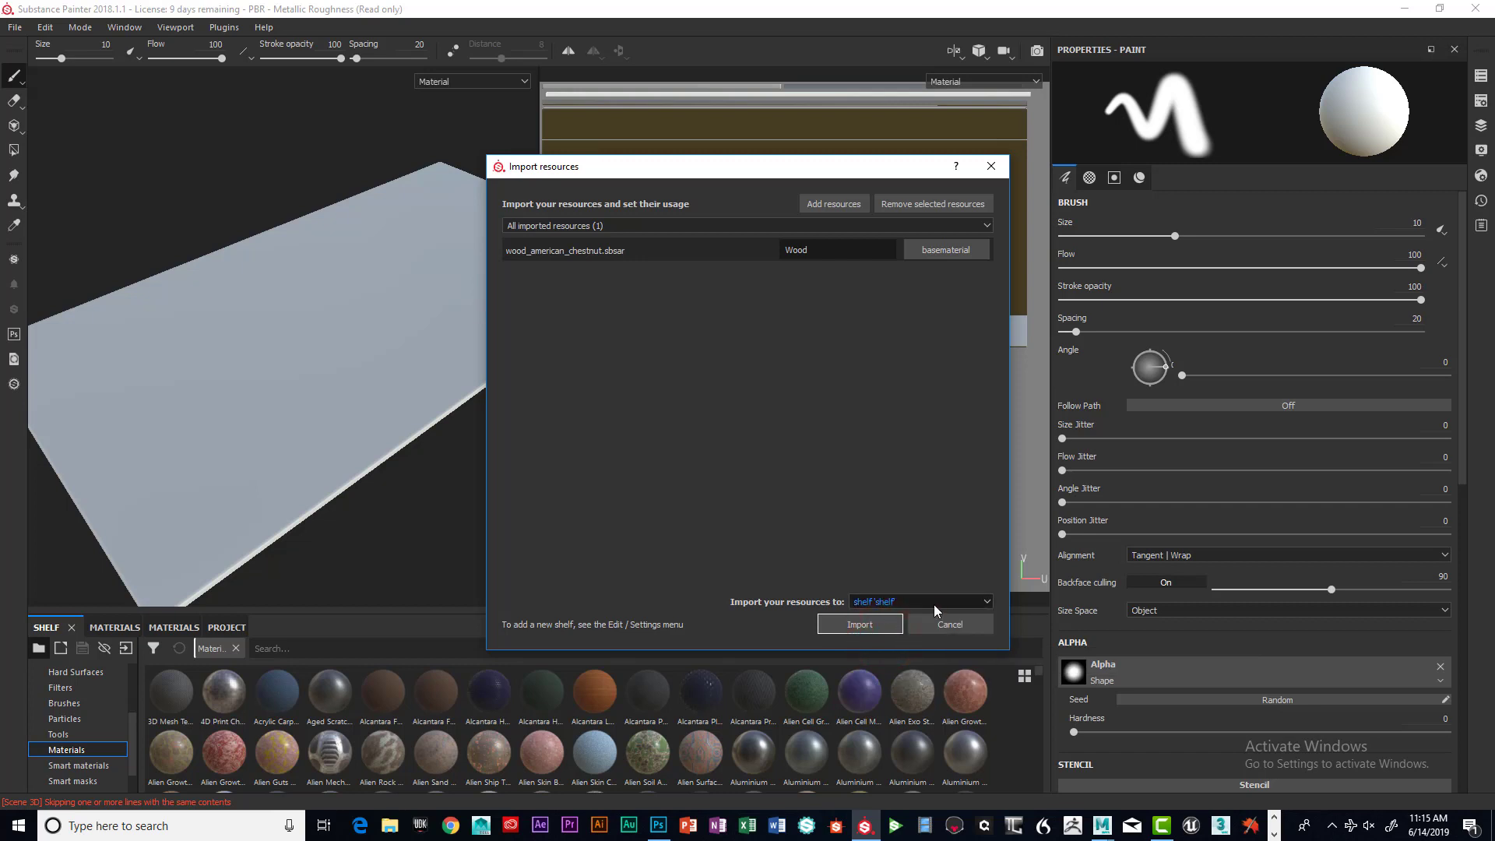
click(984, 602)
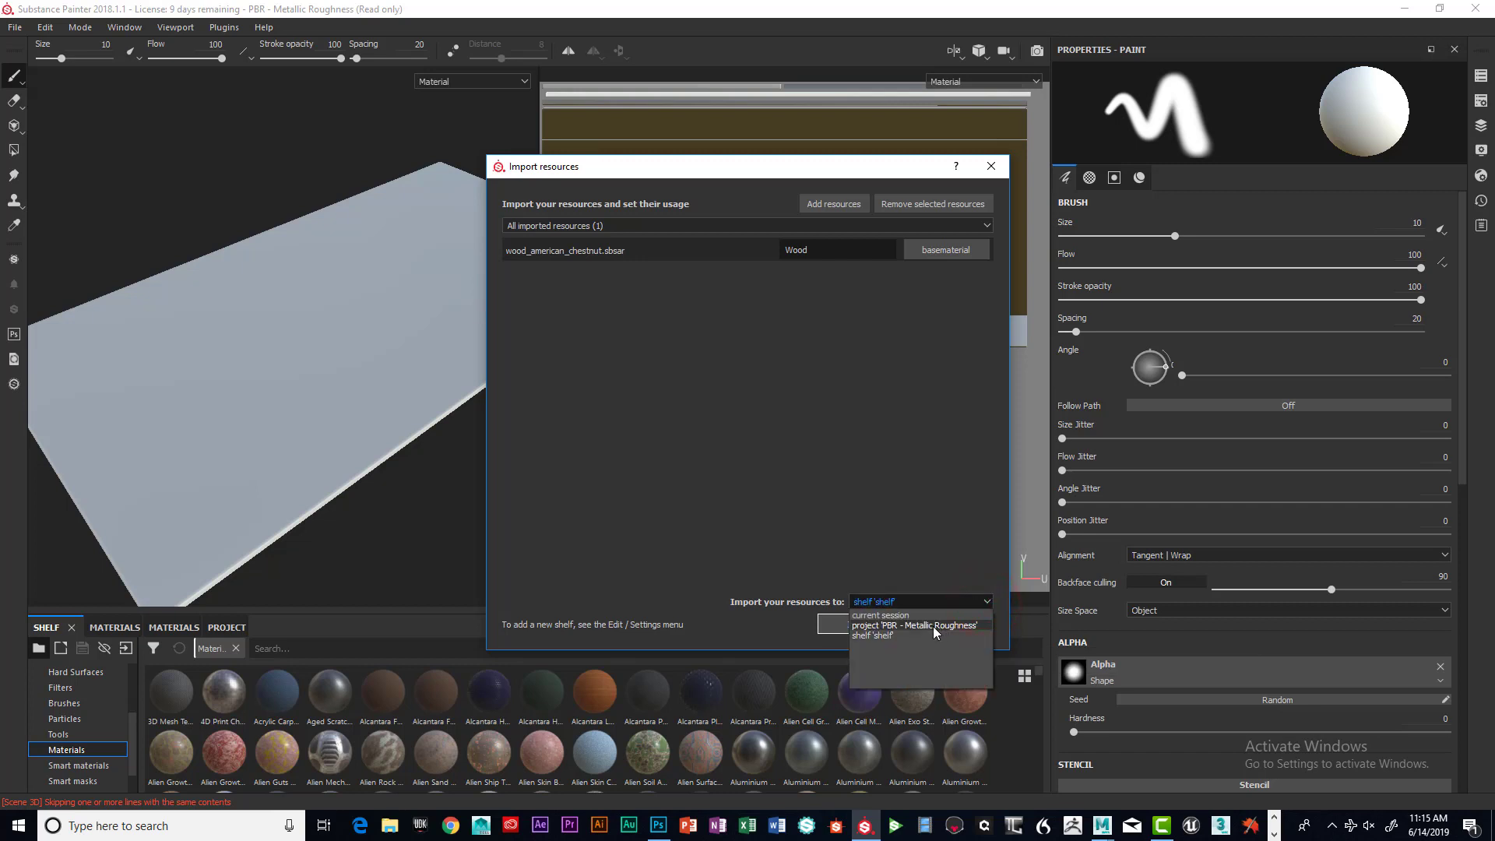
click(890, 636)
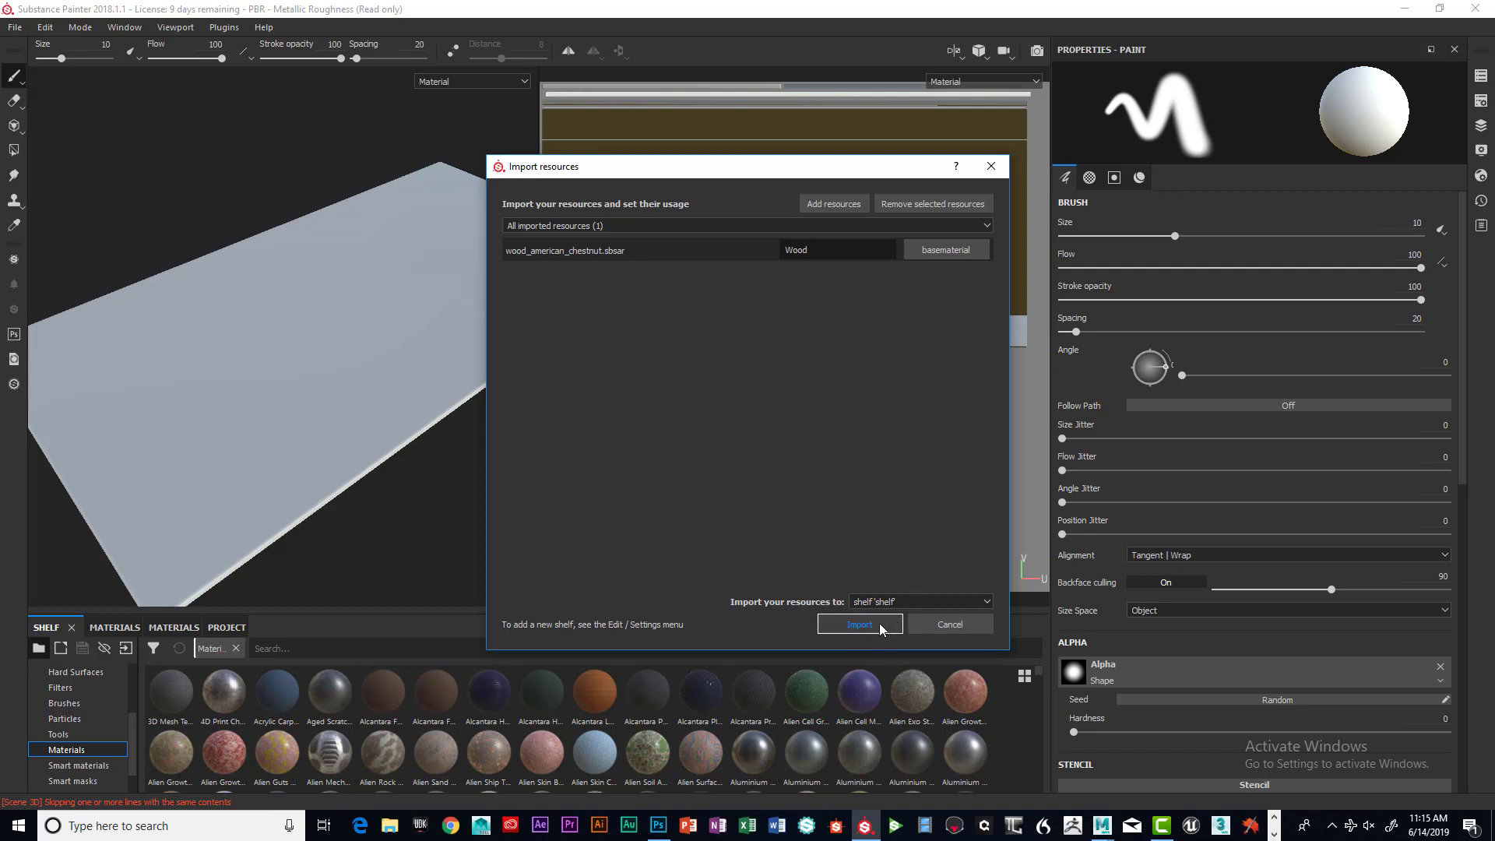
Import wood_american_chestnut.sbsar into the shelf and select the American Chestnut material
click(859, 624)
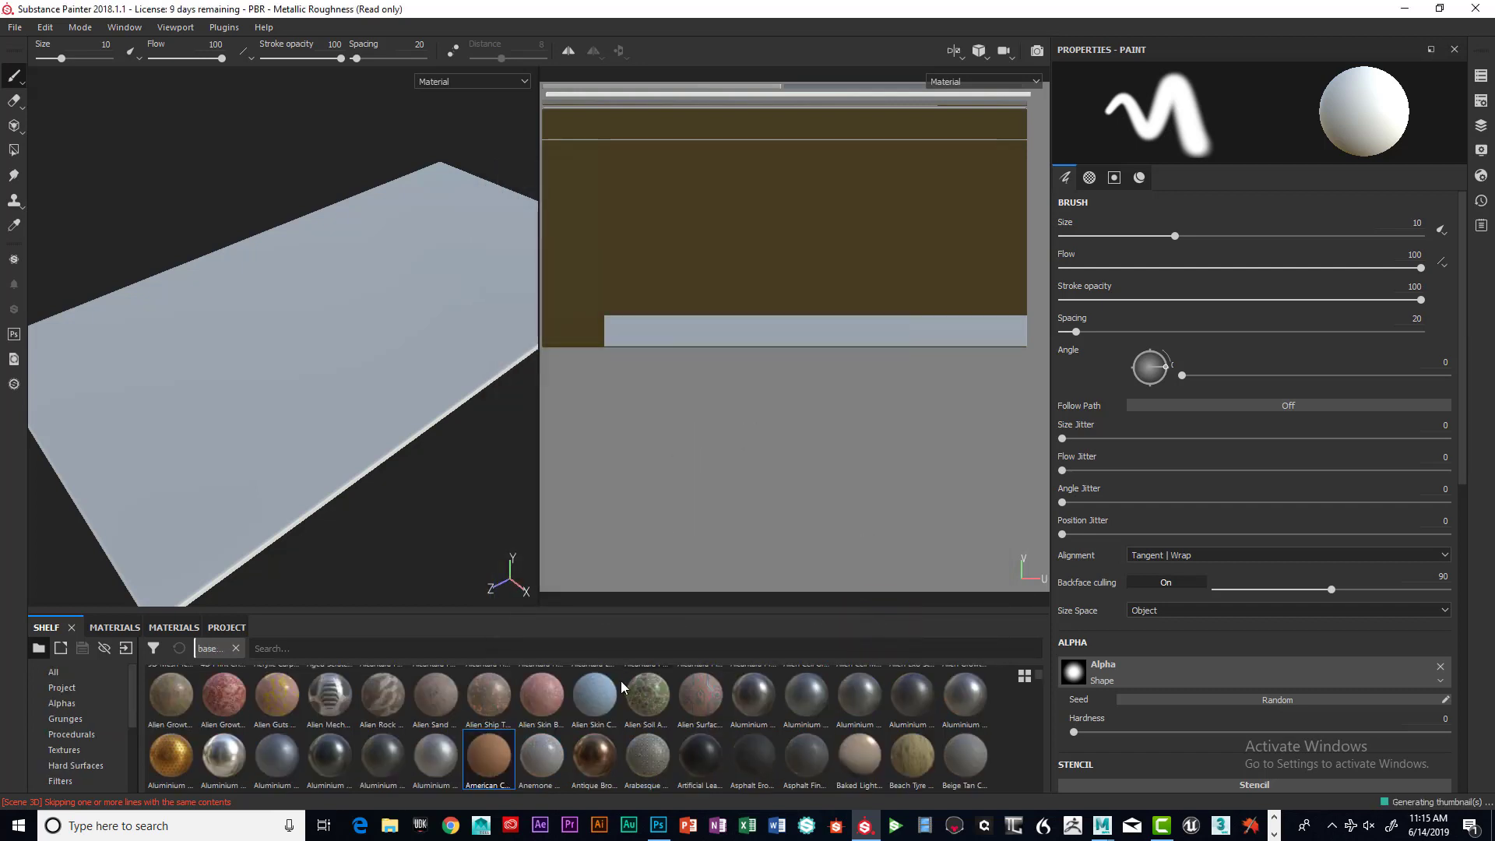
click(489, 755)
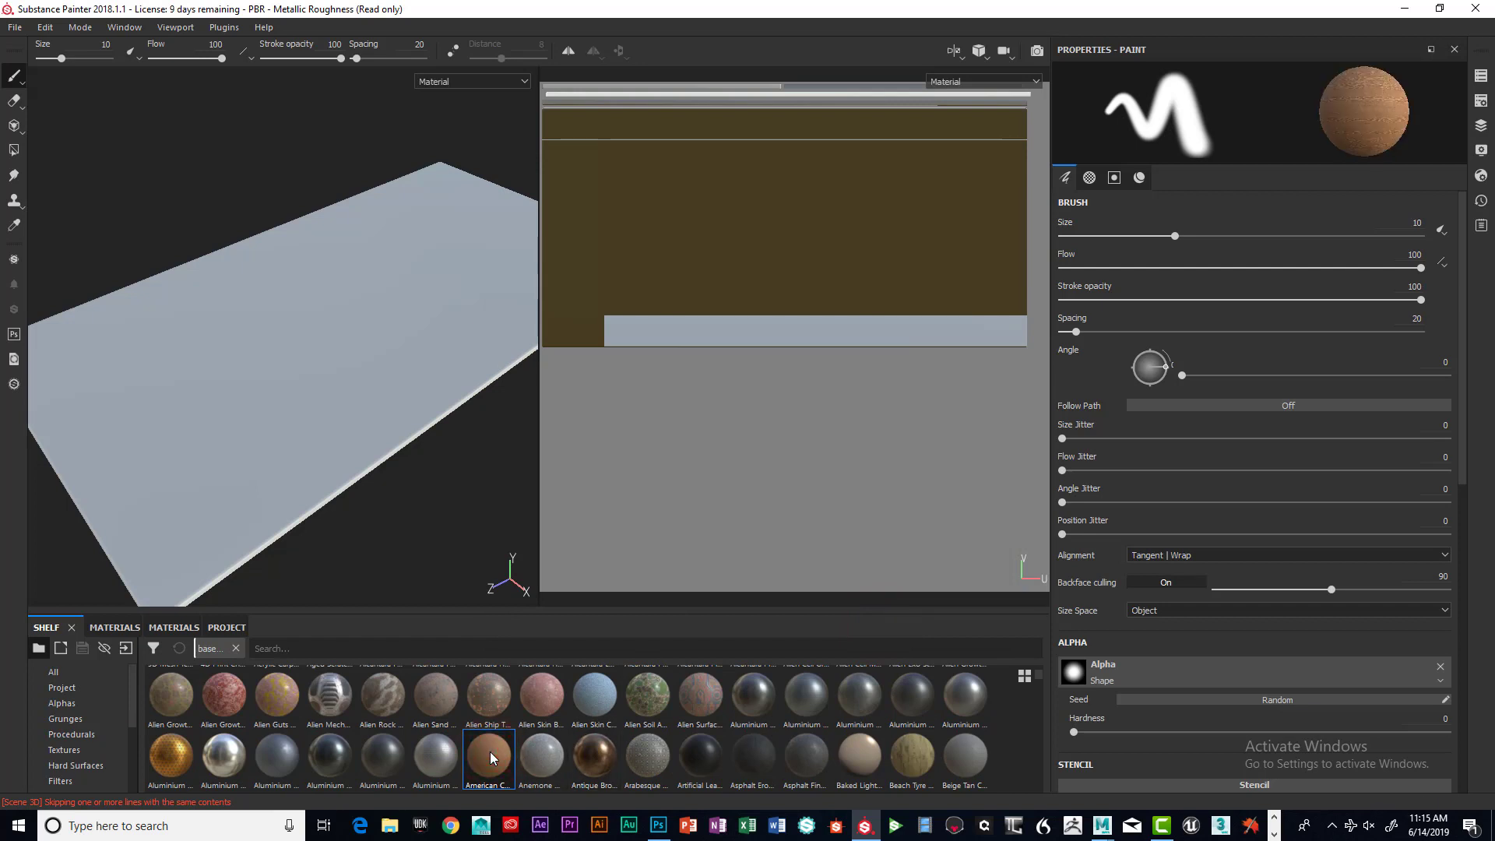
mouse_move(484, 754)
Open the Texture Set List and dock it above the paint properties
click(1459, 256)
click(1481, 76)
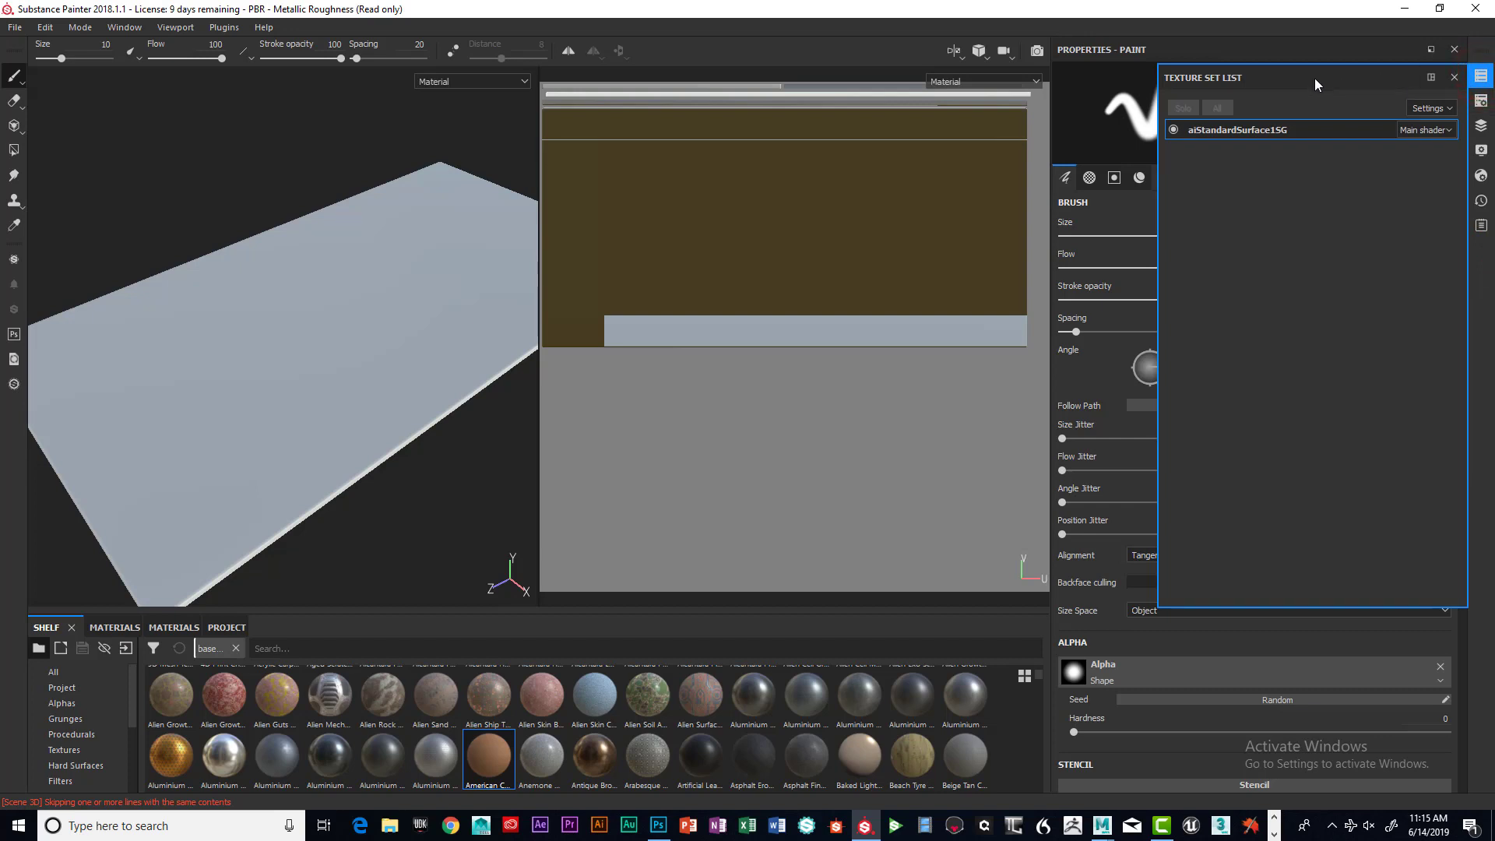
double_click(1294, 75)
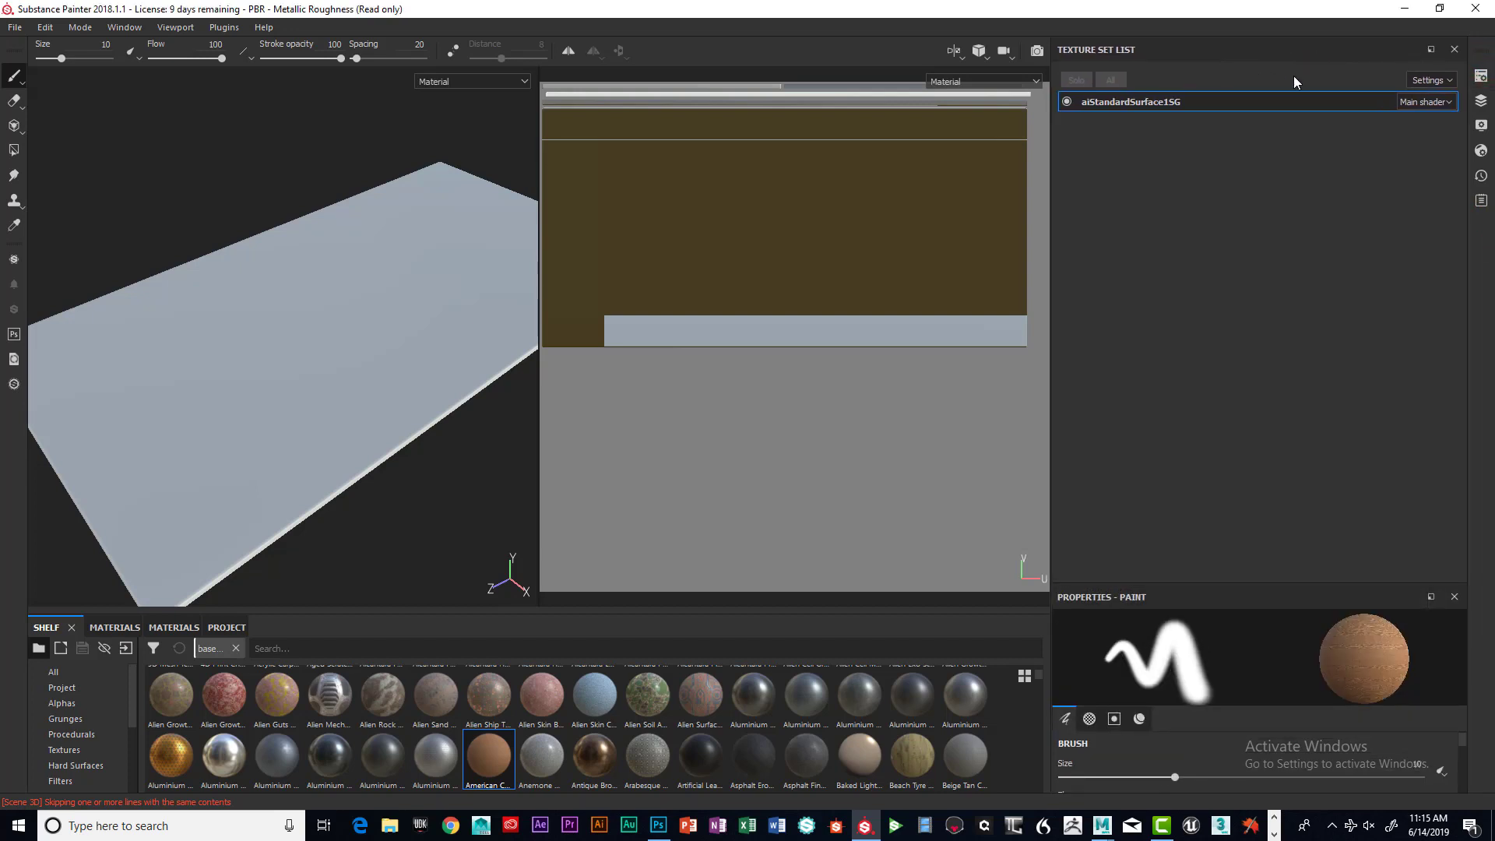
Dock the Layers window above the Texture Set List and add the American Chestnut material to the layer stack above Layer 1
click(1482, 102)
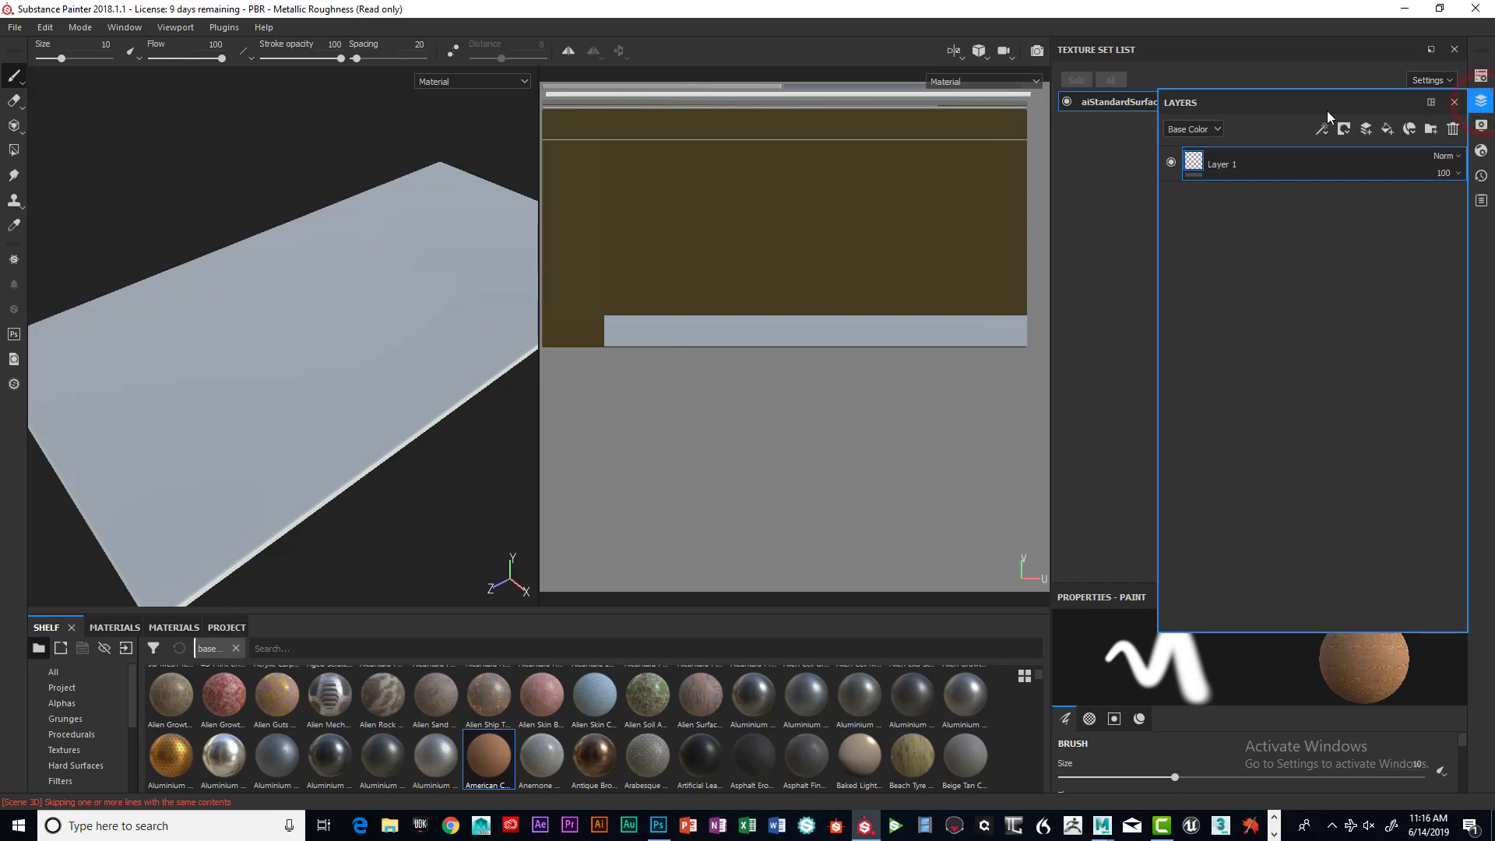
drag(1286, 104, 1184, 49)
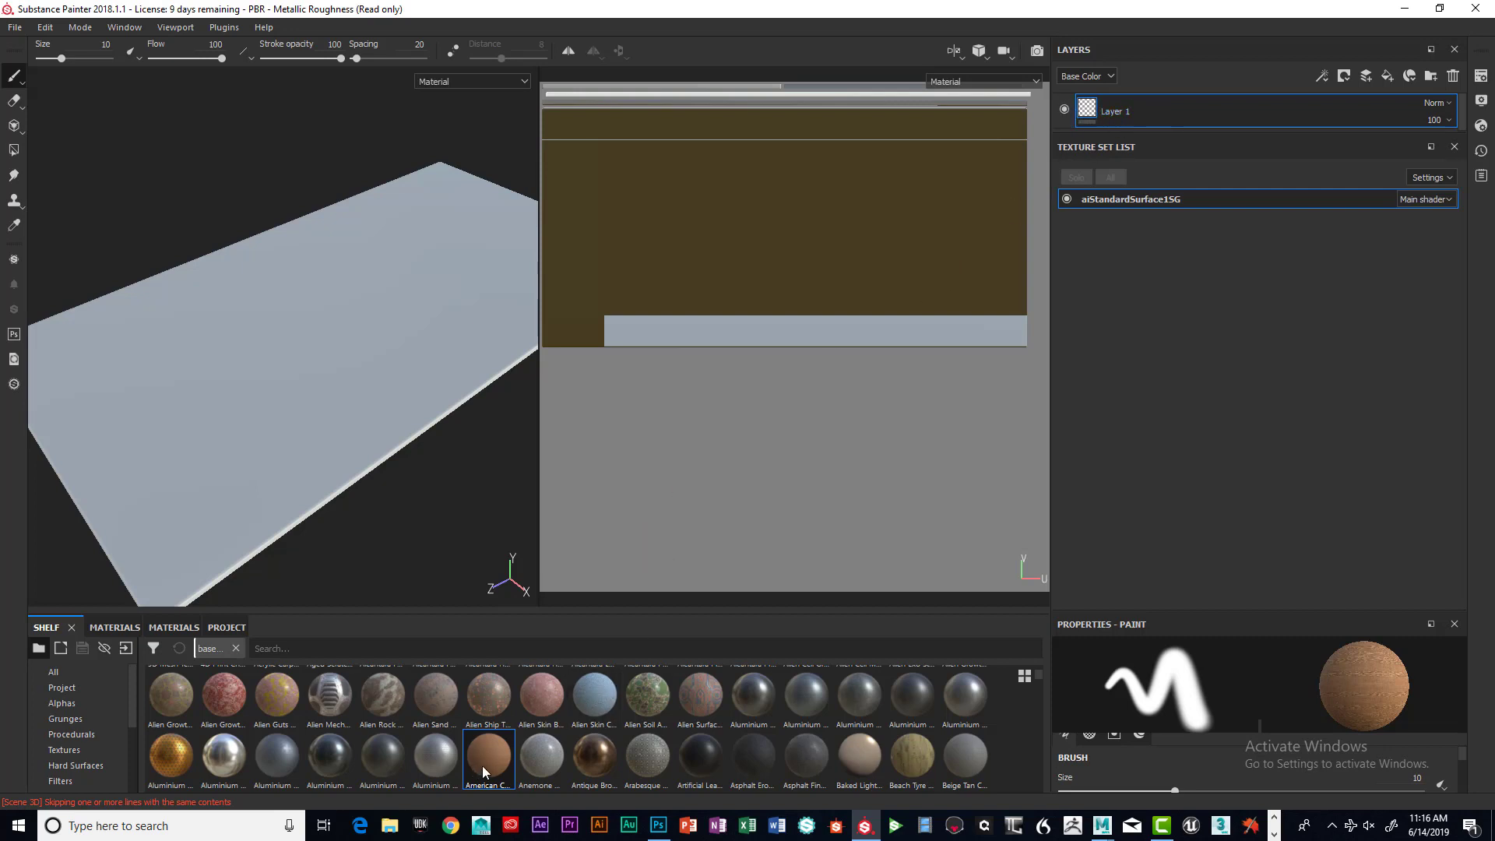
drag(488, 763, 1216, 112)
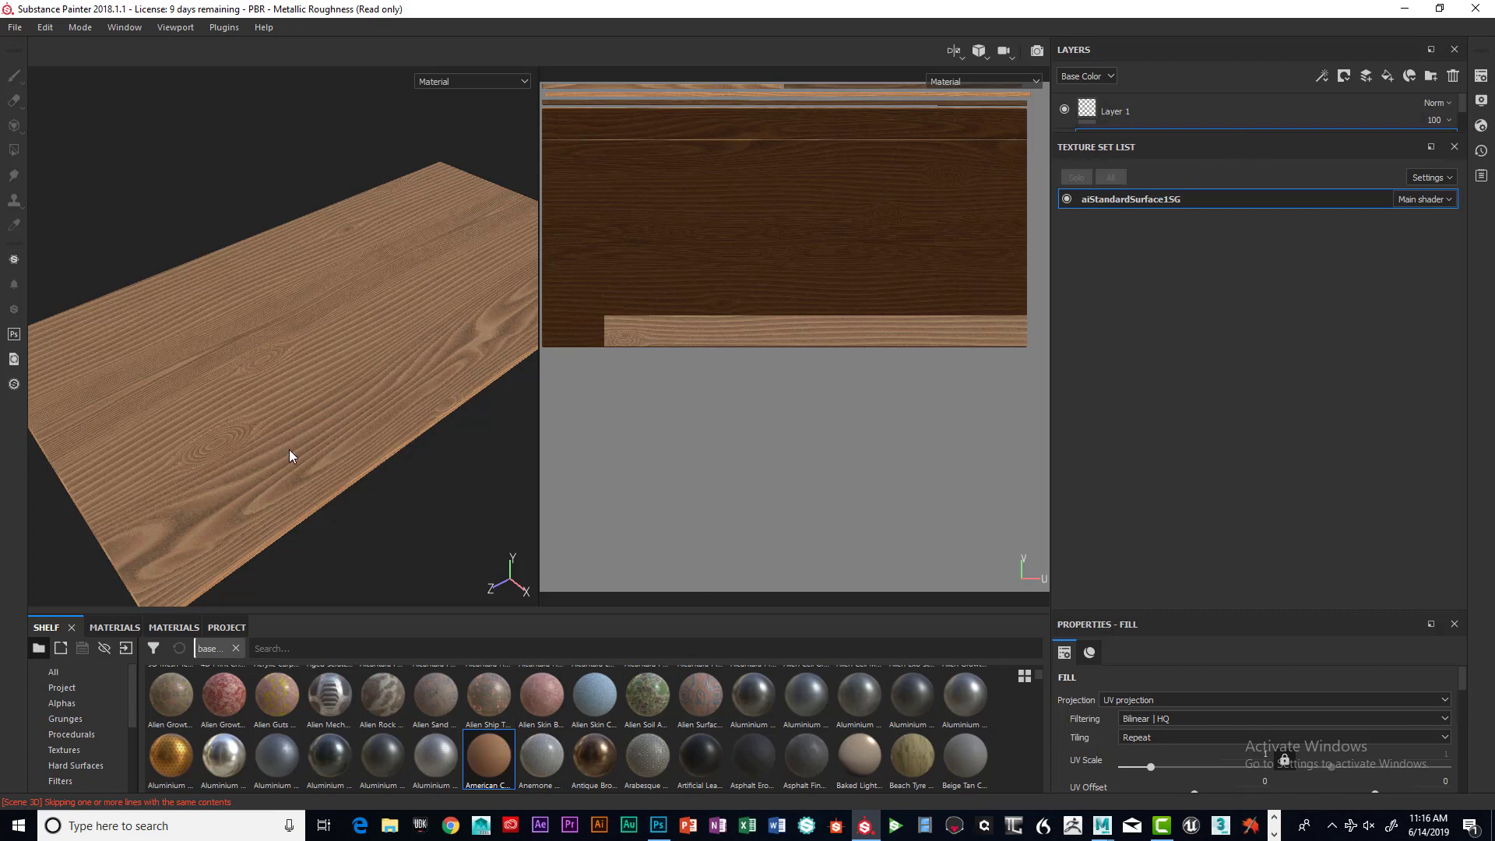
Examine the wood grain on the table top's surface, edges and corners from several angles and distances
alt+drag(416, 442, 420, 358)
alt+right_drag(421, 358, 470, 378)
alt+middle_drag(329, 373, 430, 345)
mouse_move(364, 355)
alt+mouse_down()
mouse_move(407, 387)
mouse_move(381, 423)
mouse_move(376, 362)
alt+mouse_up()
alt+middle_drag(377, 362, 363, 394)
alt+drag(363, 394, 348, 391)
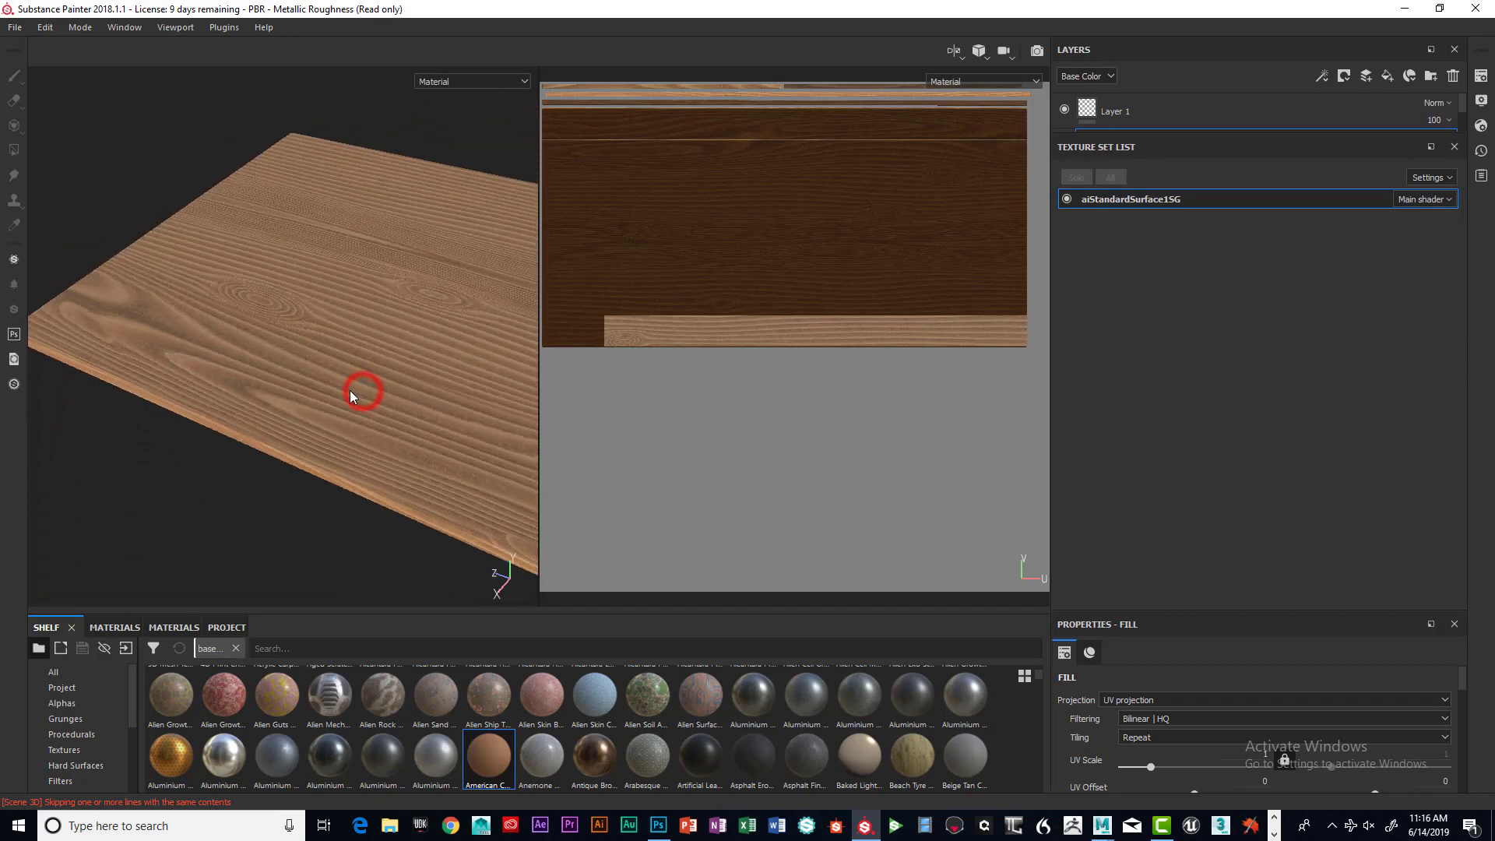
mouse_move(349, 391)
alt+right_down()
mouse_move(290, 345)
mouse_move(347, 365)
alt+right_up()
scroll(350, 369, down, 6)
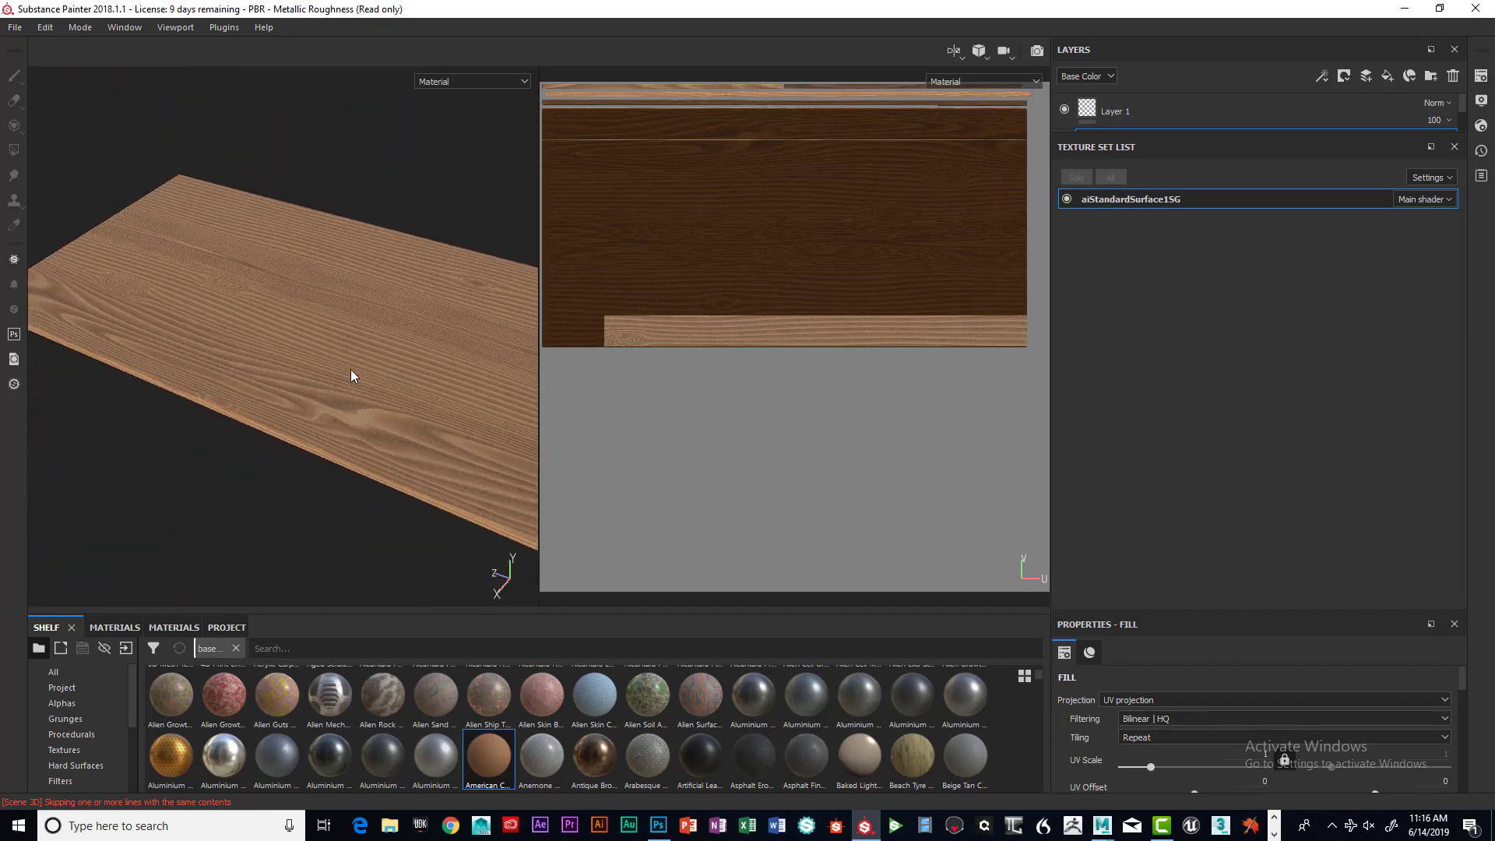
alt+middle_drag(349, 369, 254, 343)
alt+drag(348, 364, 317, 342)
alt+middle_drag(348, 359, 234, 307)
alt+drag(347, 357, 476, 375)
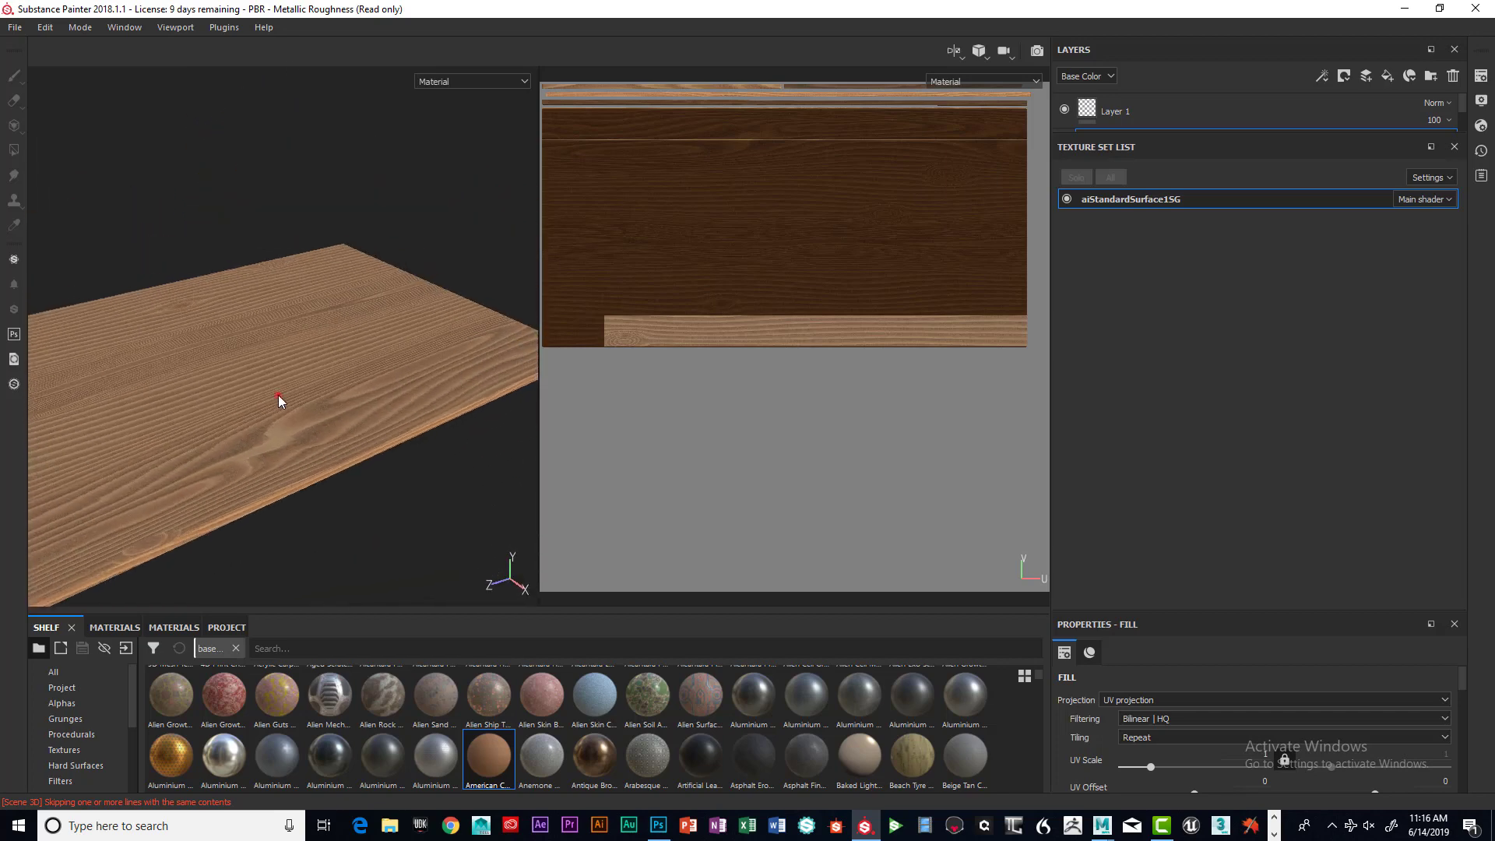
alt+drag(279, 394, 330, 396)
scroll(406, 286, up, 4)
alt+drag(384, 299, 438, 285)
scroll(354, 316, up, 3)
scroll(360, 320, down, 4)
scroll(359, 321, down, 3)
scroll(403, 314, down, 3)
scroll(403, 315, up, 4)
scroll(437, 285, down, 3)
scroll(438, 285, up, 3)
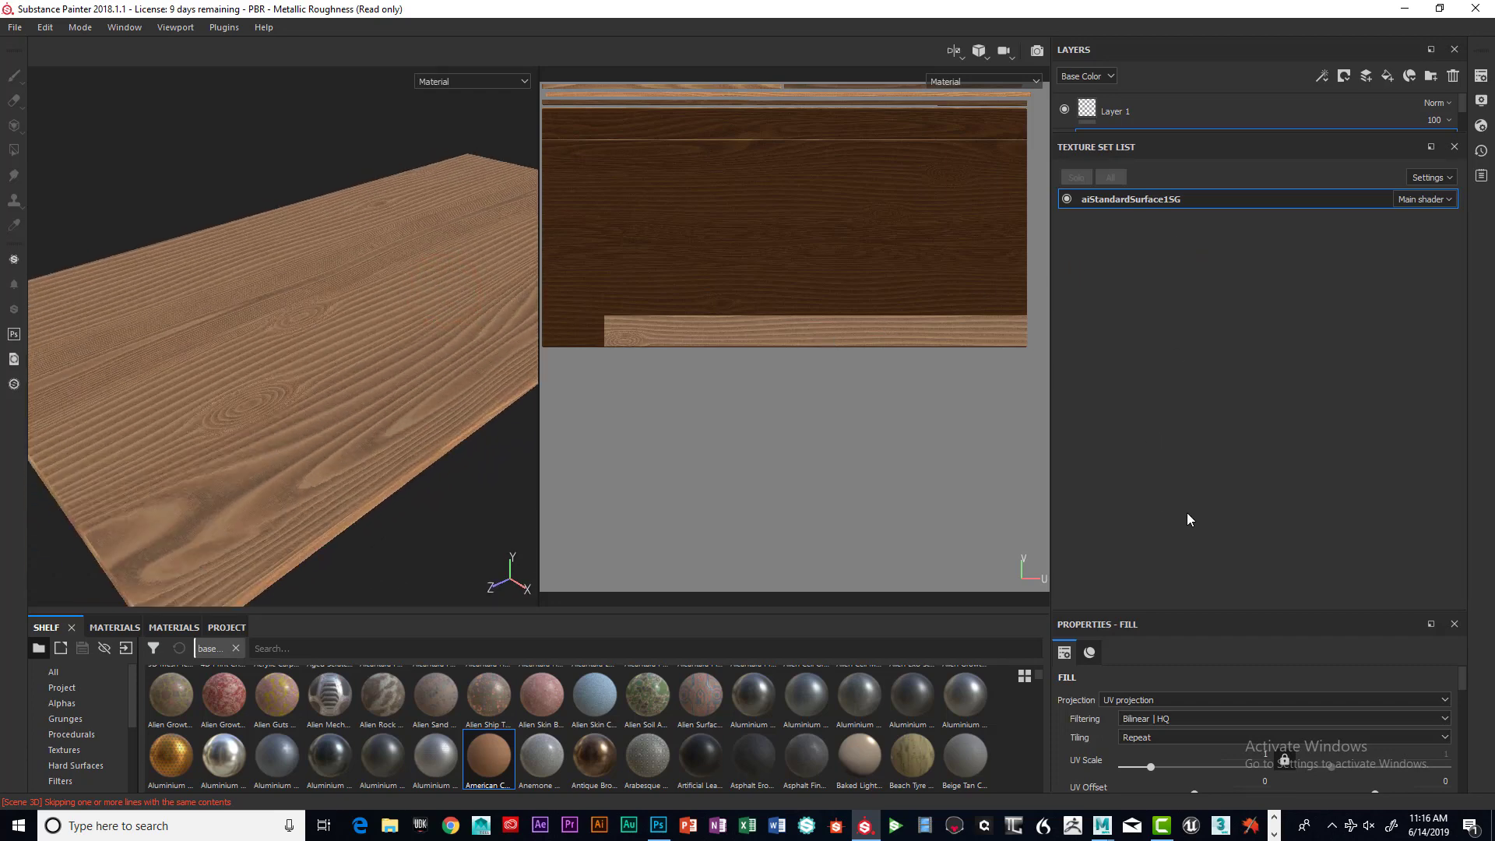
Enlarge the properties area of the American Chestnut fill and look through its Fill and Material settings
scroll(1353, 668, down, 7)
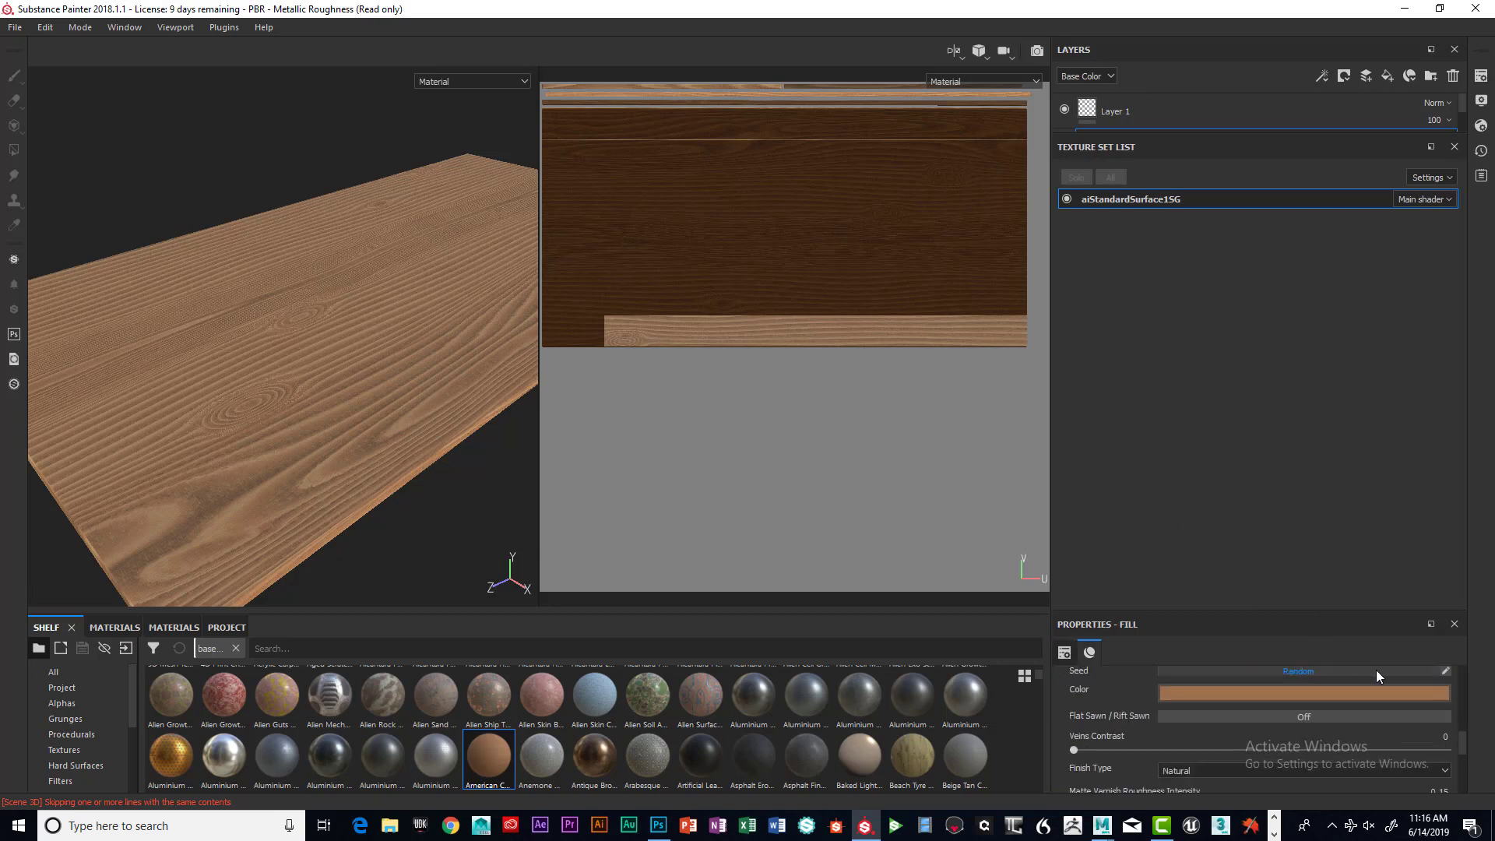
scroll(1427, 673, up, 7)
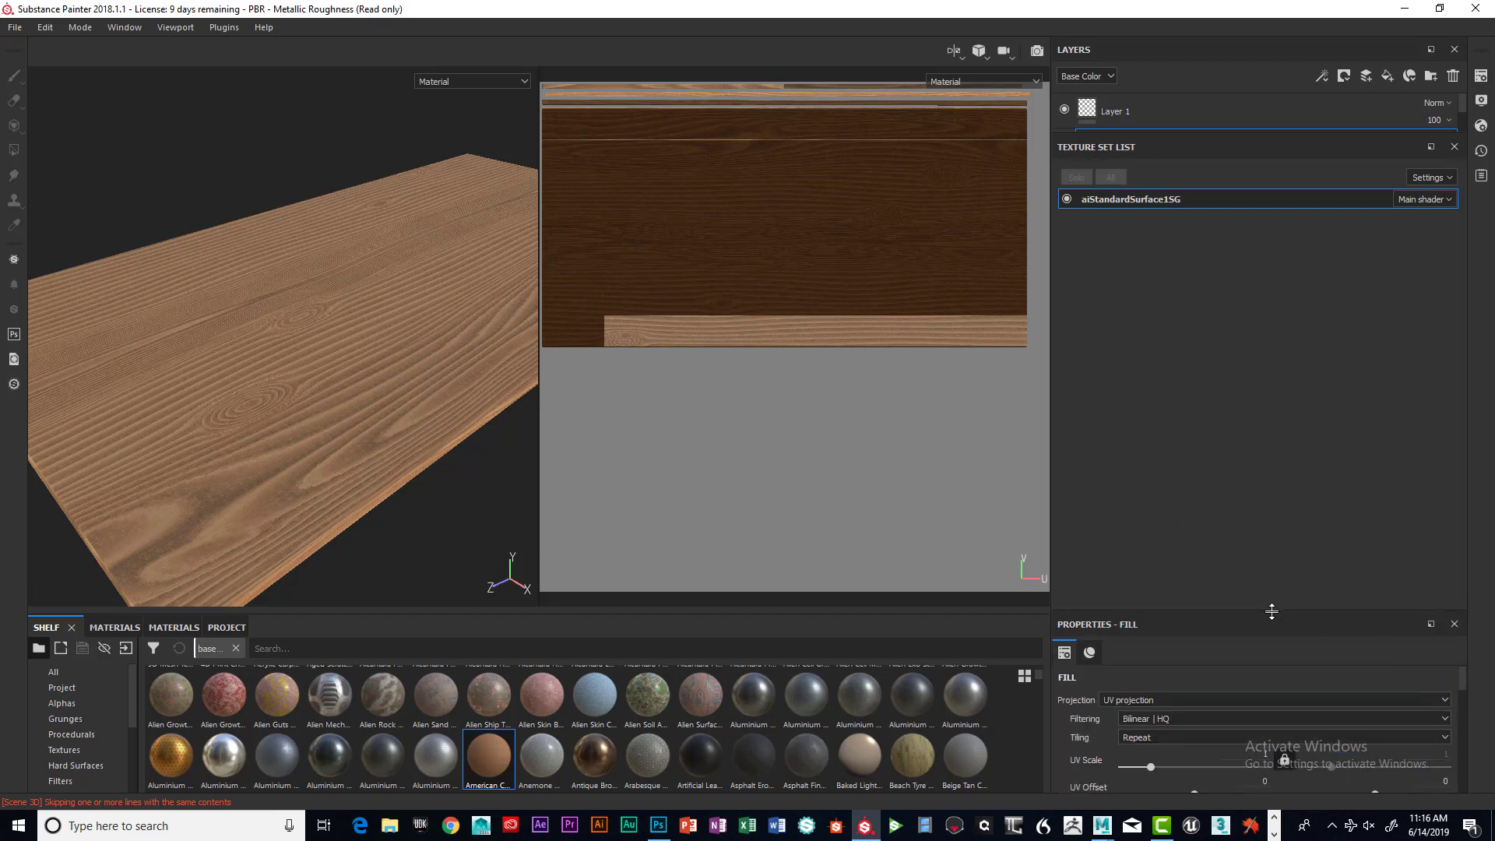
drag(1271, 611, 1279, 244)
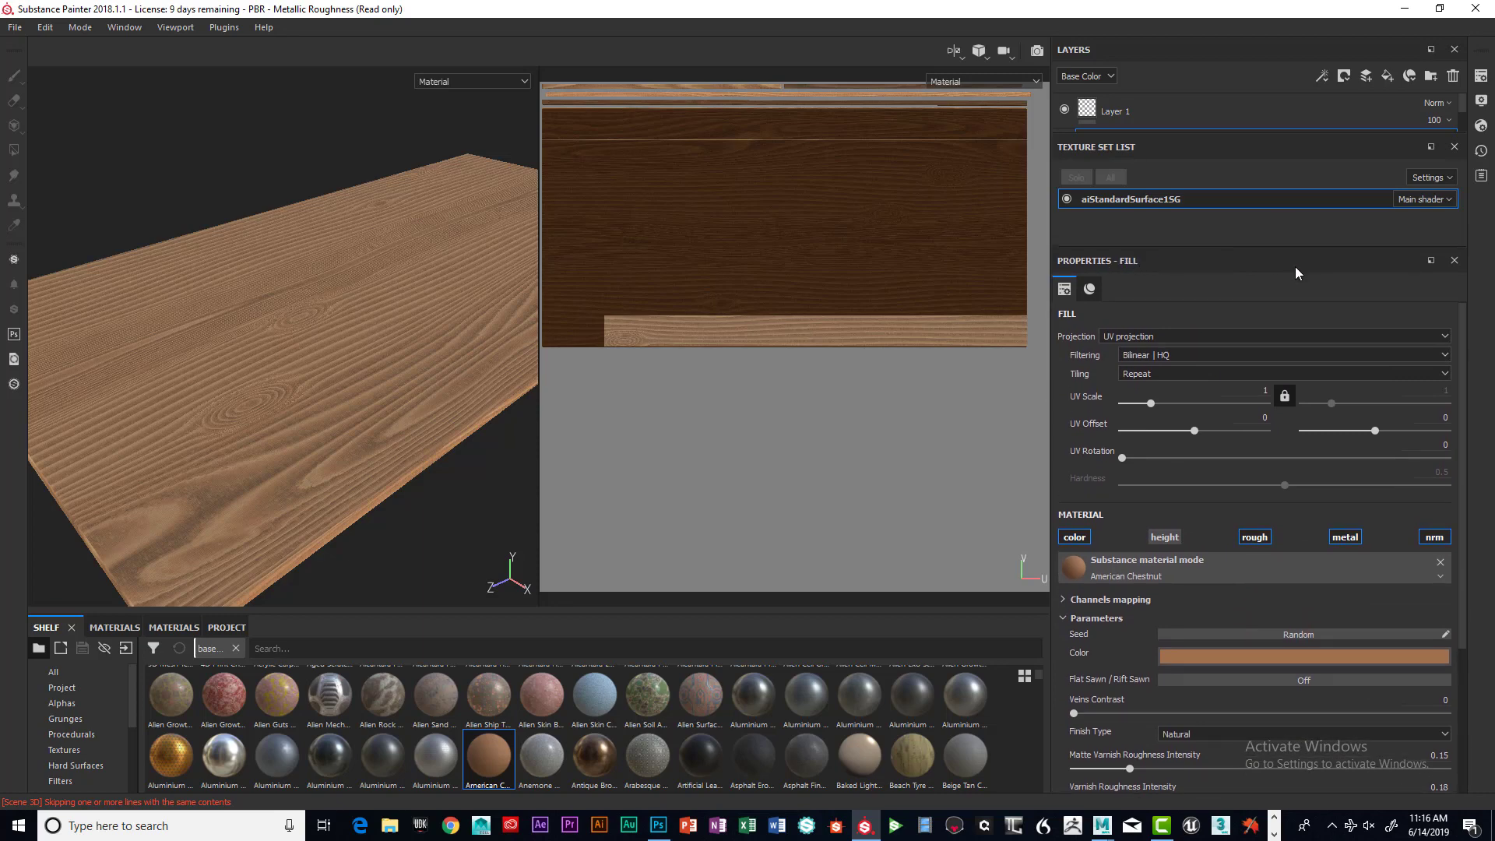
click(1090, 289)
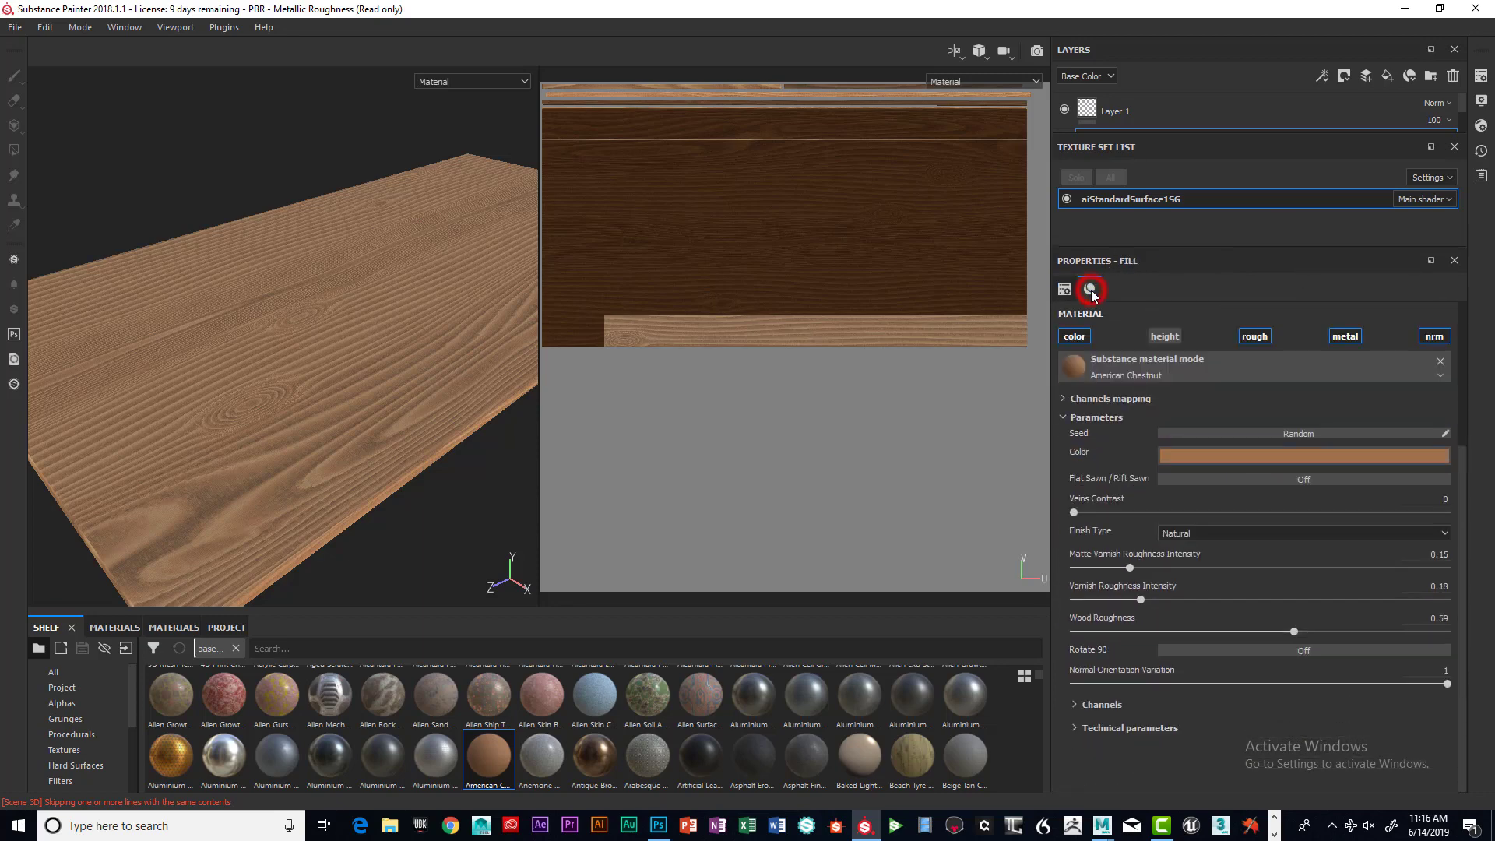
click(1064, 289)
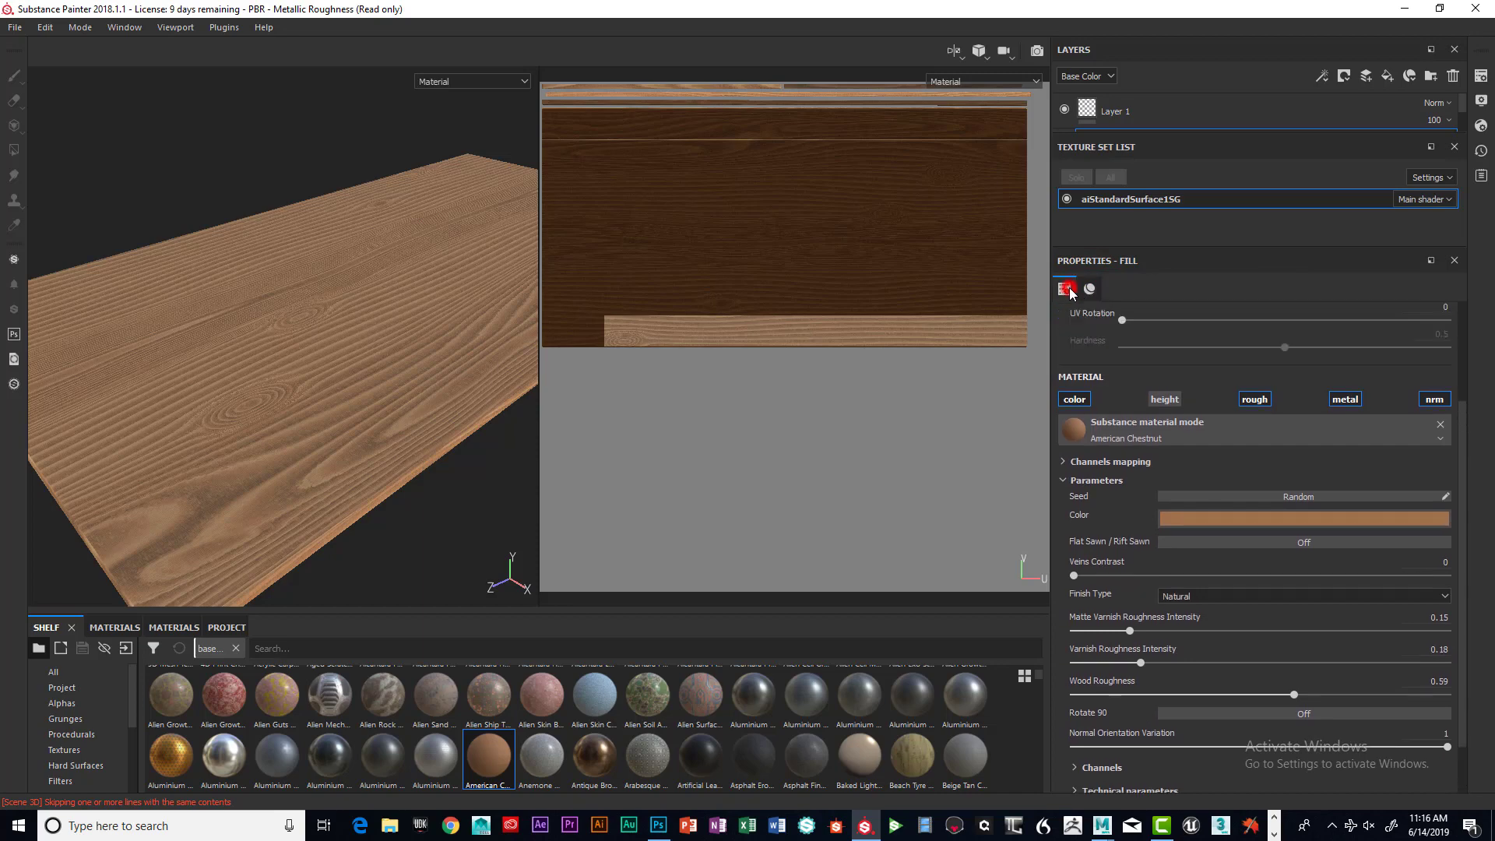
click(1088, 289)
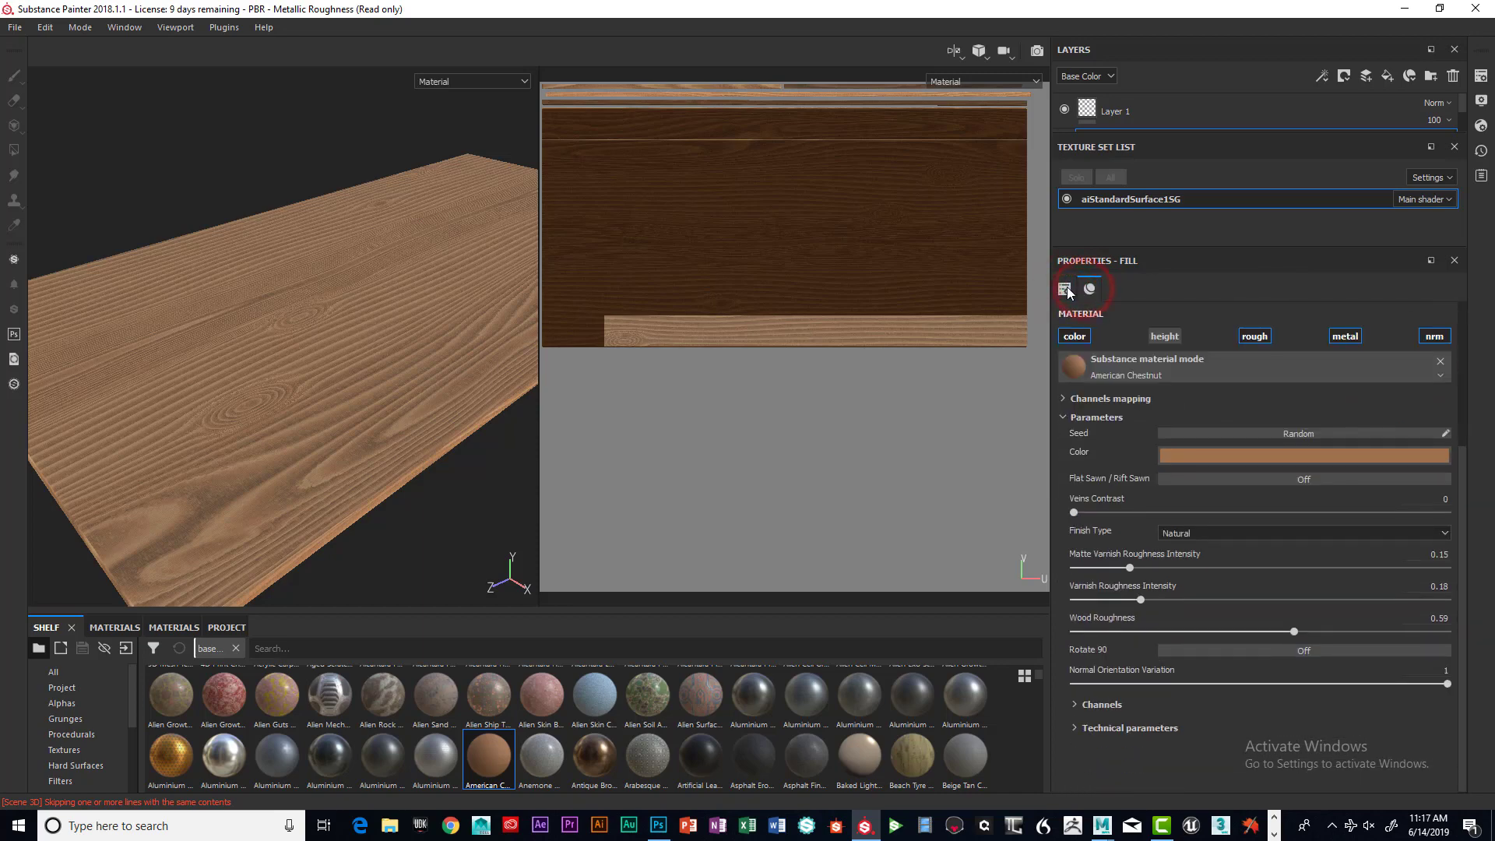
click(1064, 288)
click(1090, 291)
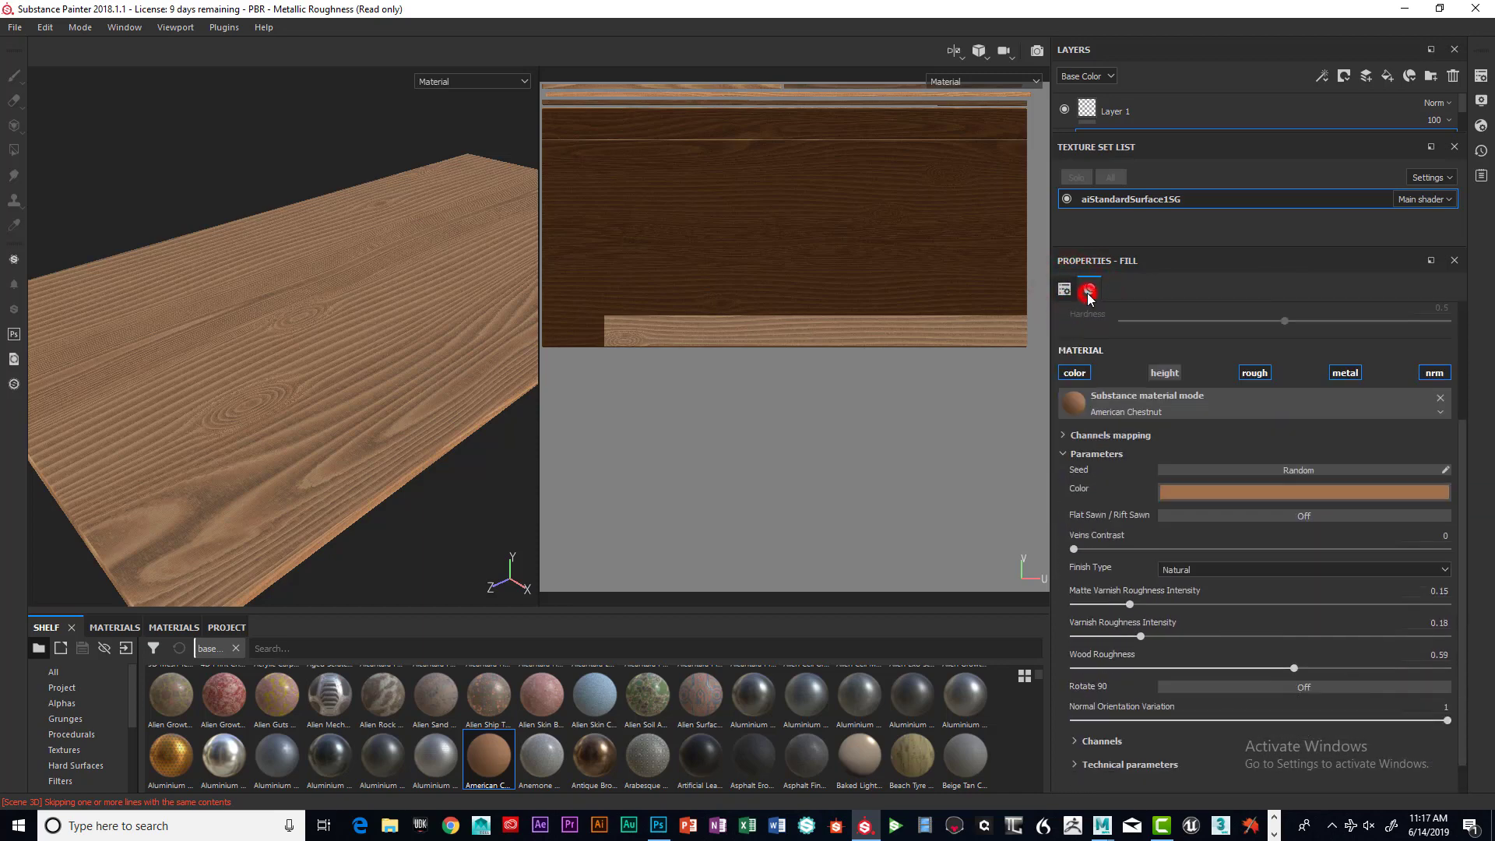
click(1065, 290)
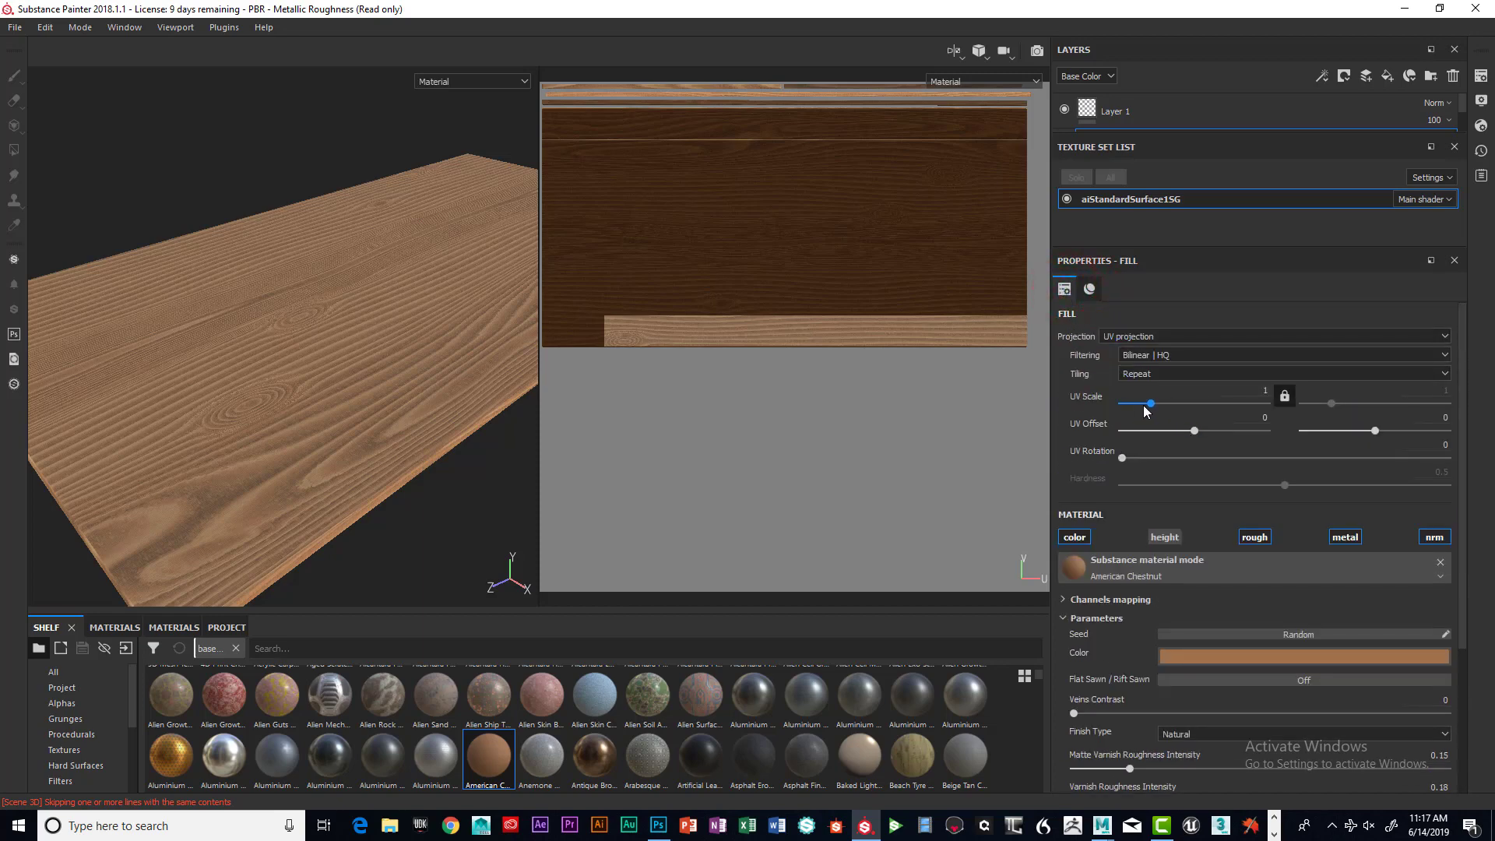
Try UV scales of 1.43 and 0.41 on the wood fill and check the grain size on the table top
drag(1152, 403, 1155, 403)
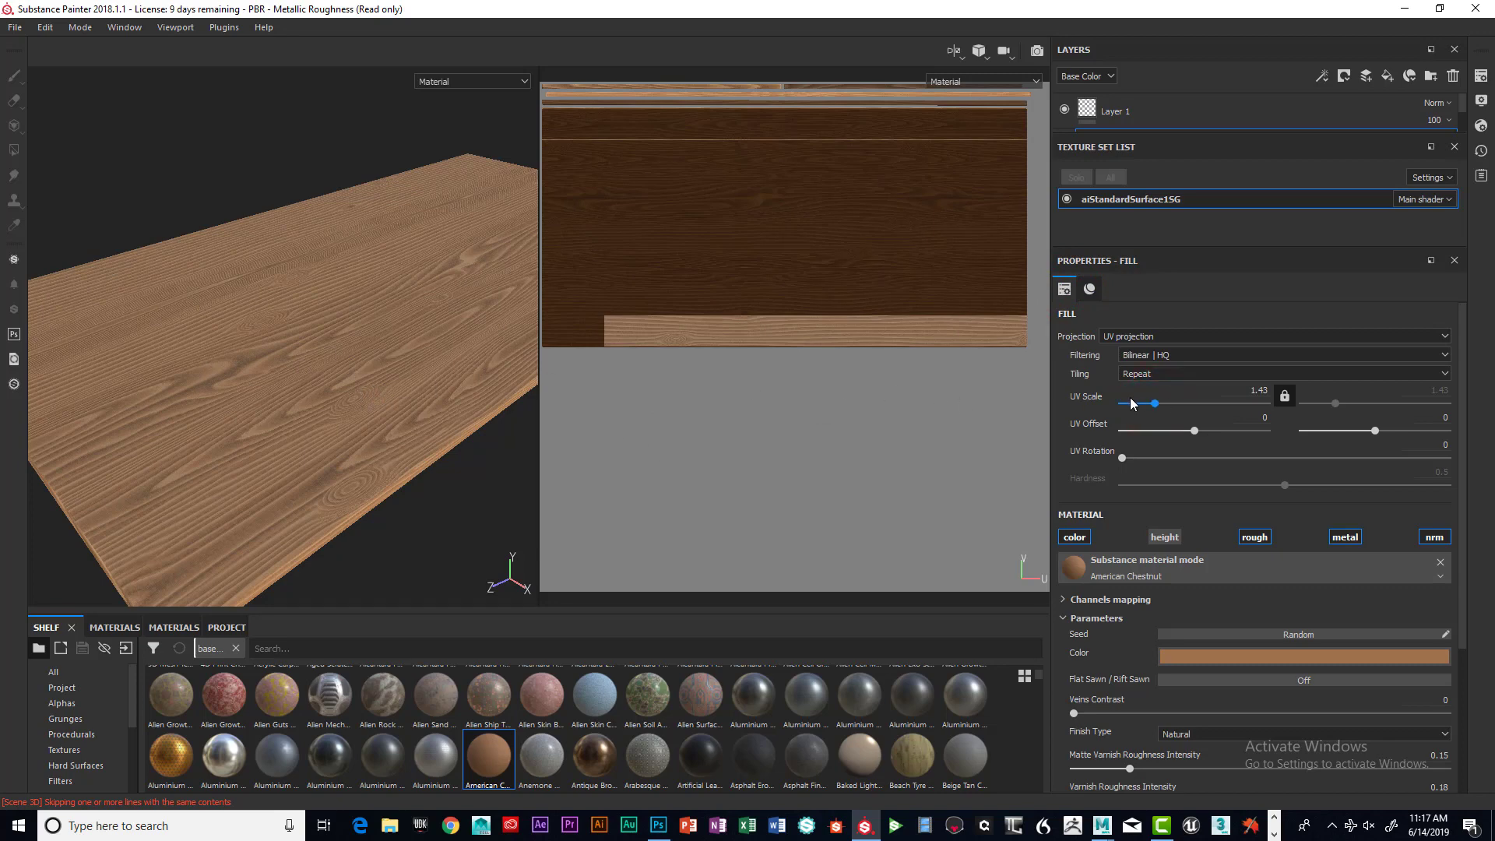
drag(1152, 405, 1143, 406)
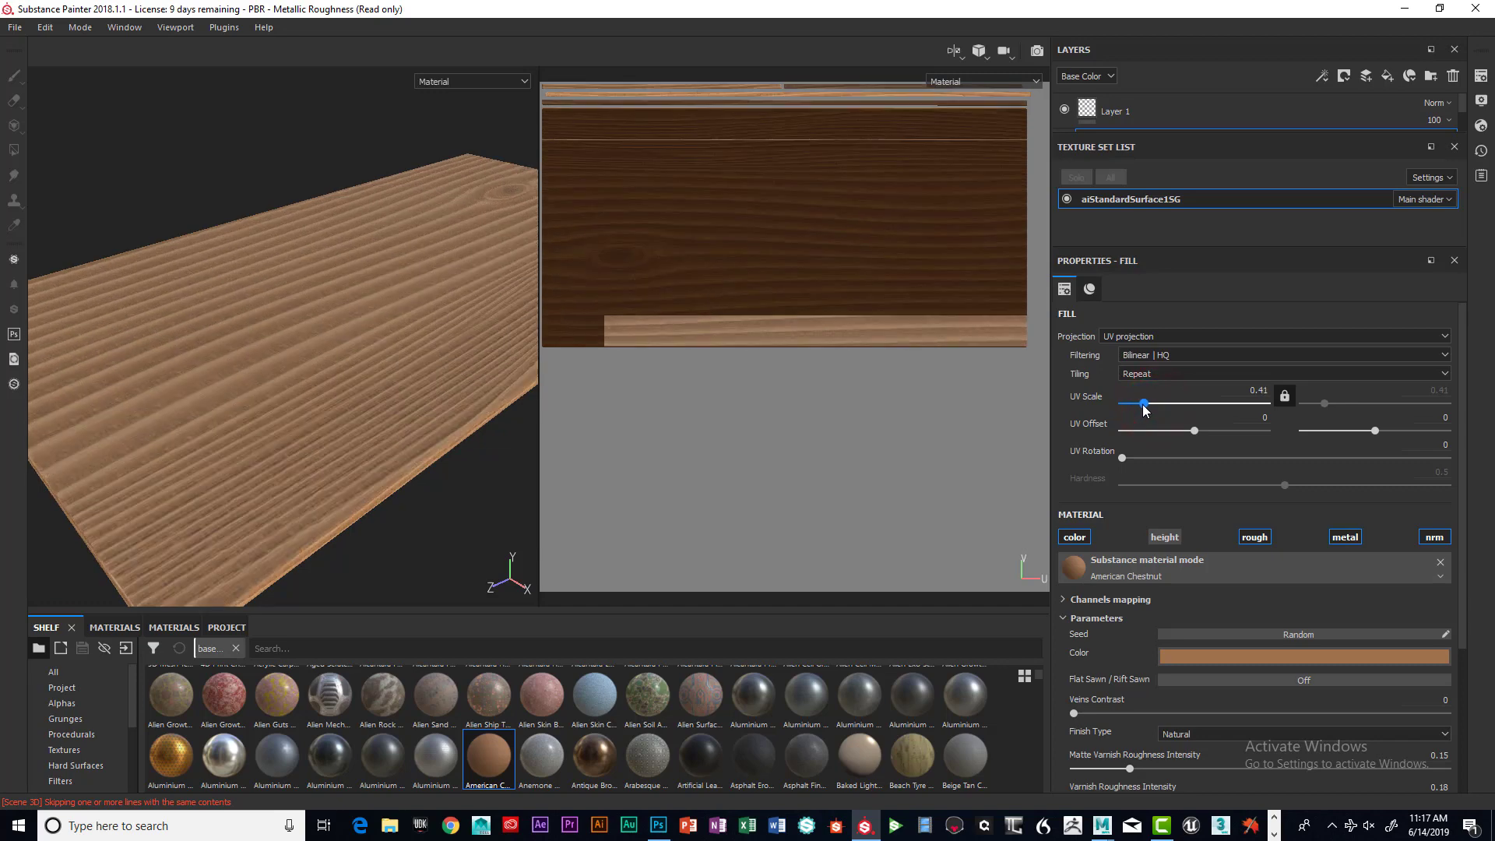
scroll(395, 402, up, 1)
scroll(393, 401, down, 3)
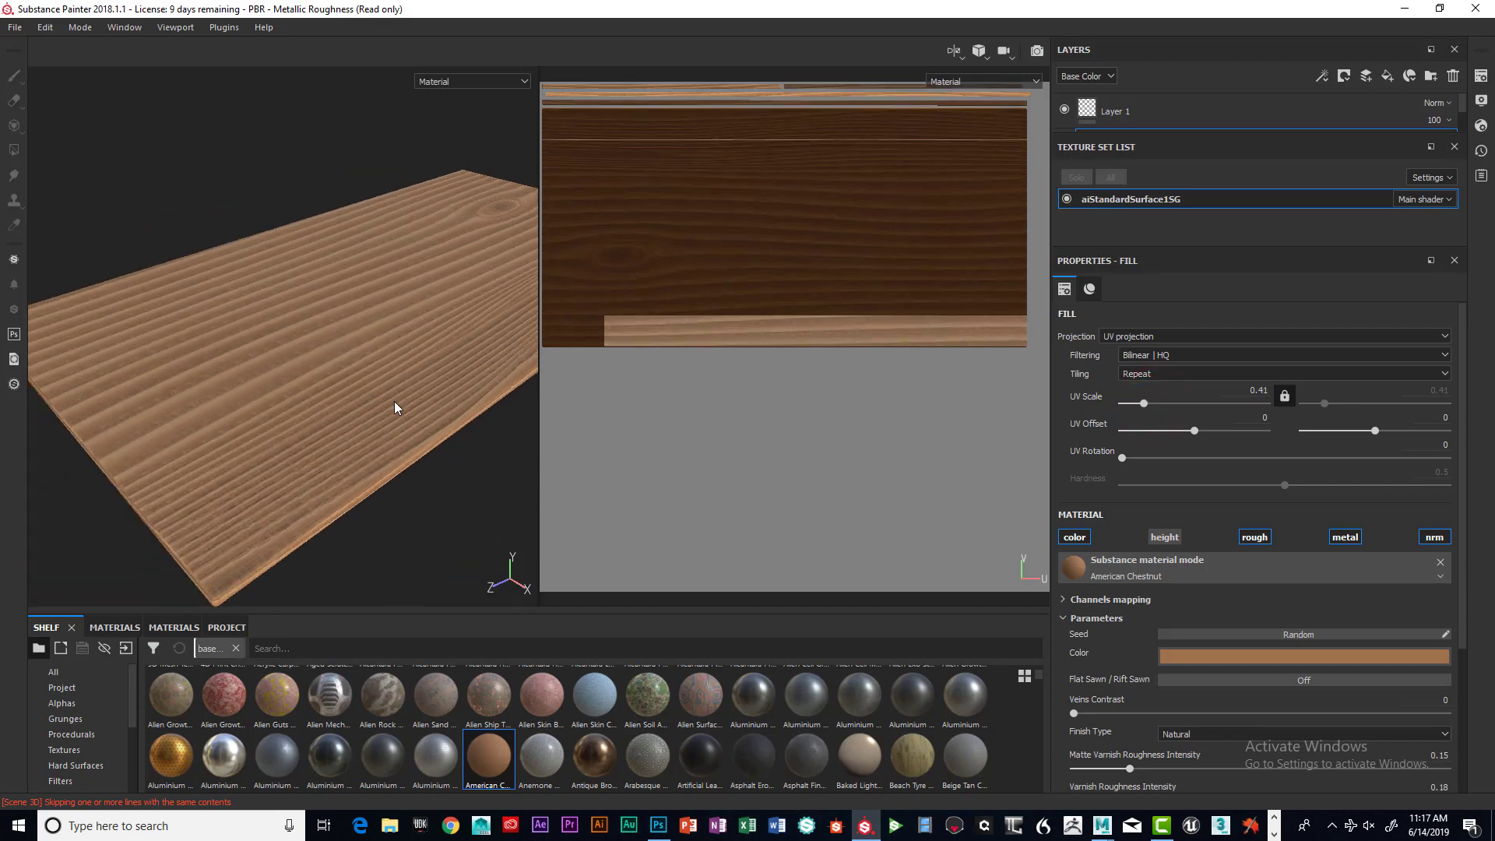
scroll(394, 402, up, 1)
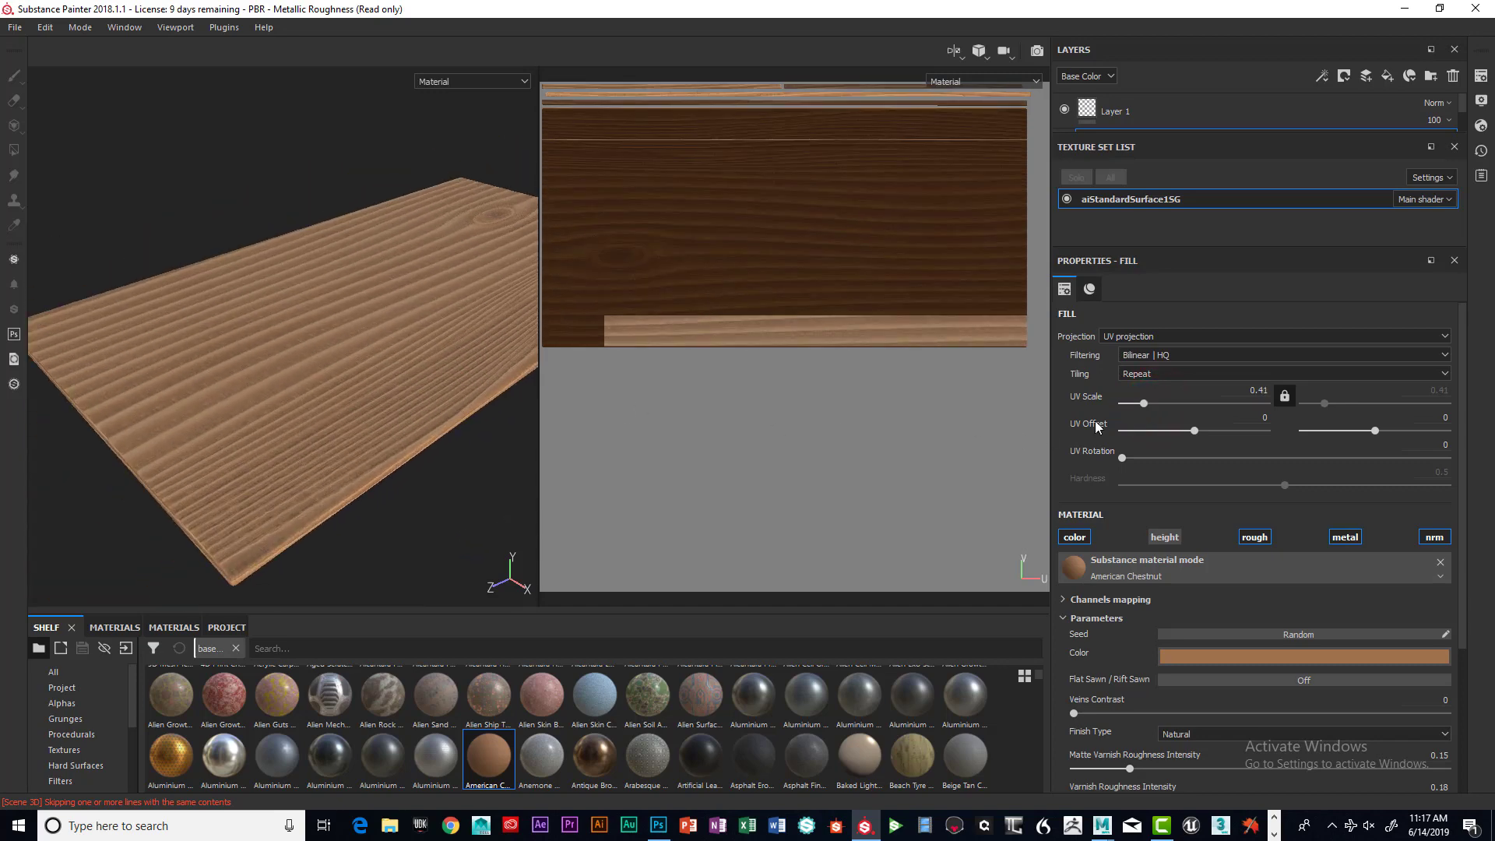
Try a UV scale of 1.64 on the wood fill and inspect the grain on the table top up close and from afar
drag(1143, 403, 1156, 405)
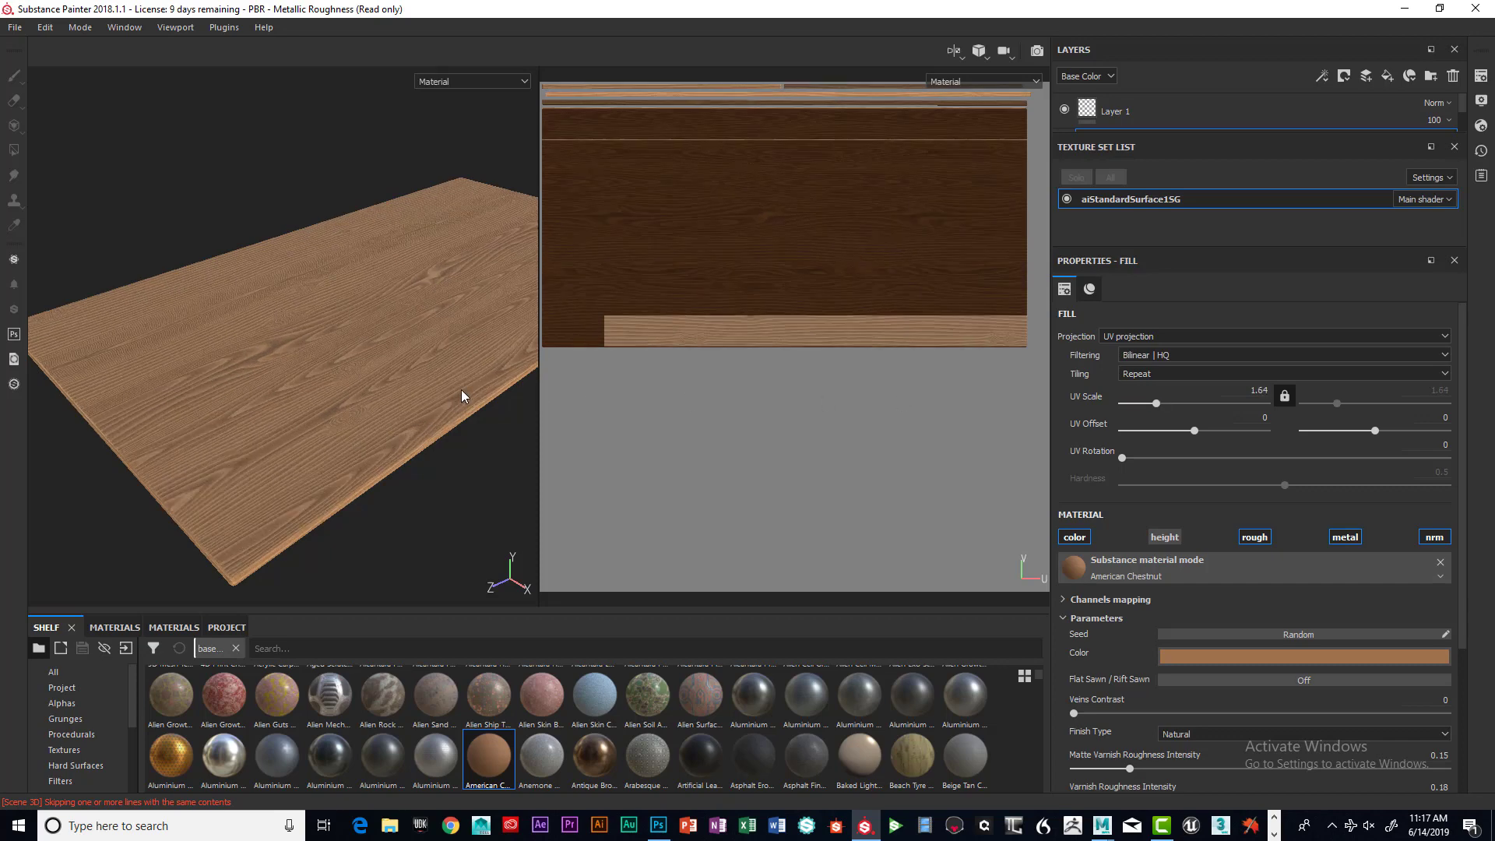
alt+drag(431, 411, 432, 358)
scroll(457, 424, down, 2)
scroll(431, 441, down, 2)
scroll(430, 441, down, 2)
scroll(429, 441, up, 6)
scroll(350, 427, up, 2)
scroll(350, 426, down, 6)
scroll(294, 422, up, 3)
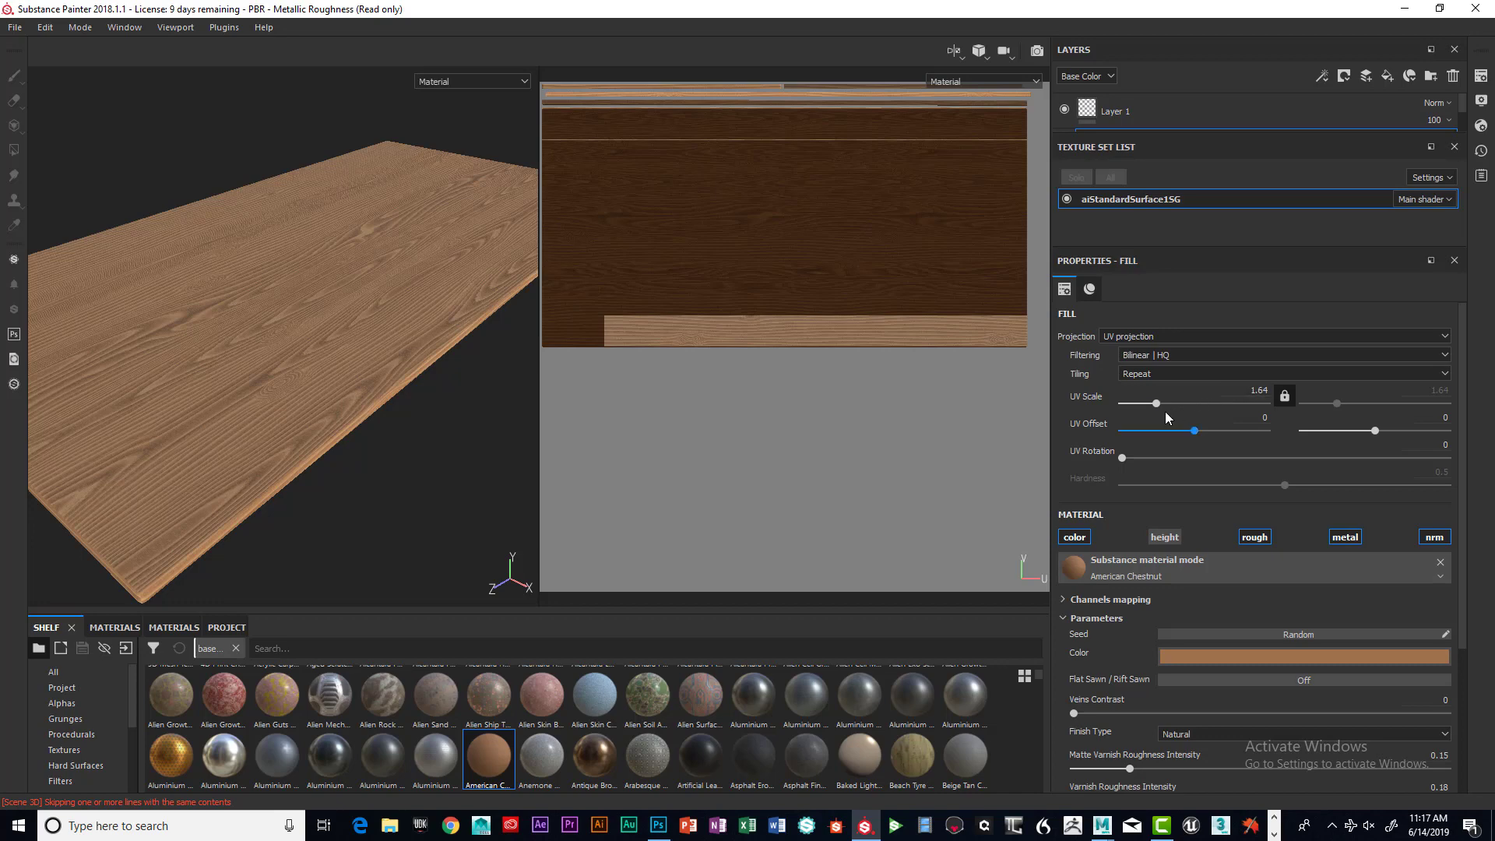
Try a UV scale of 2.08 on the wood fill and inspect the table top from different angles
drag(1157, 404, 1159, 403)
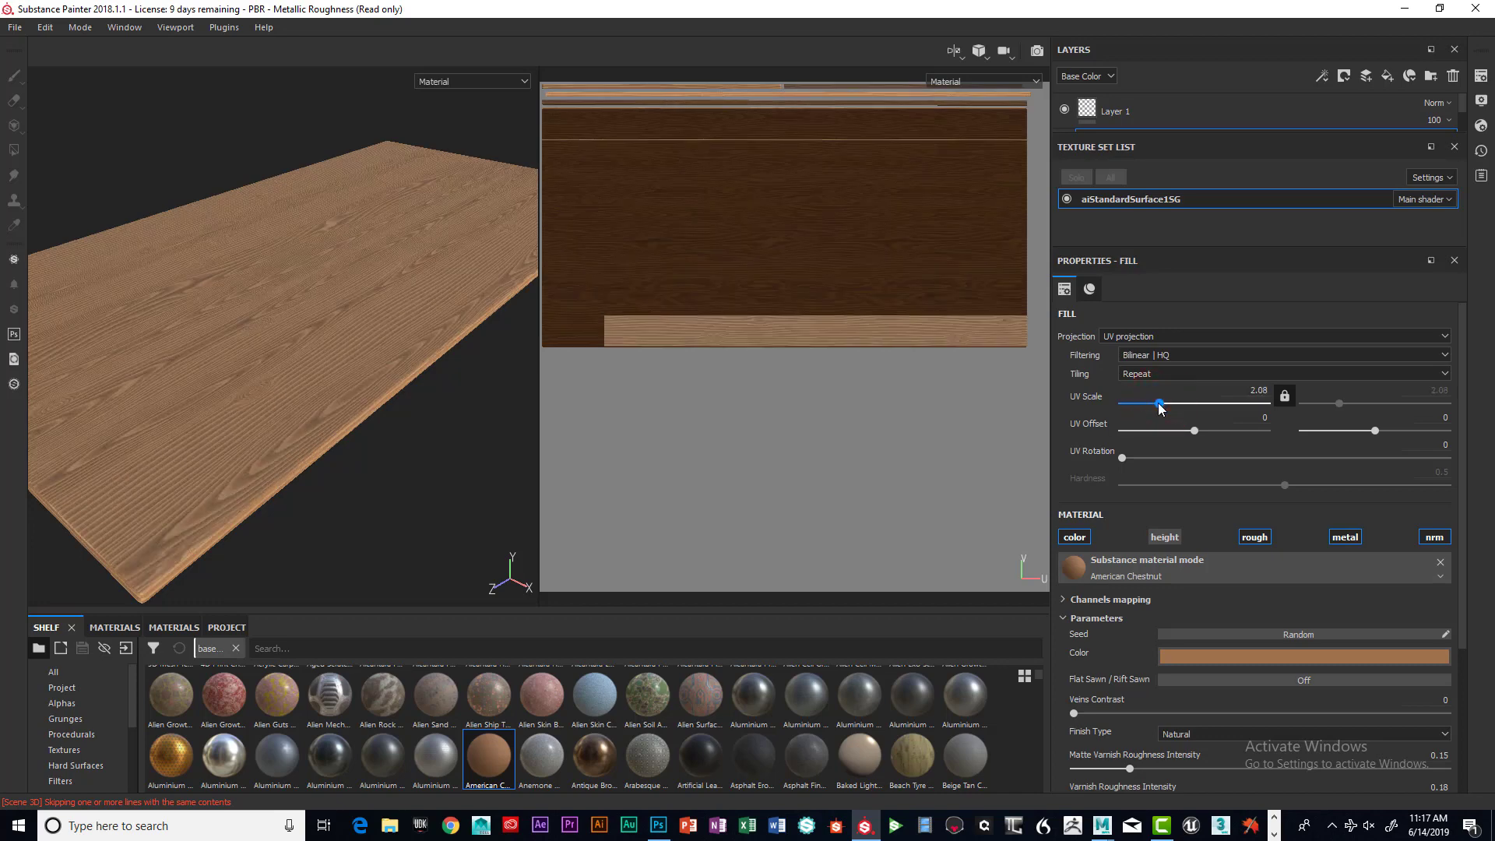
alt+drag(337, 471, 351, 371)
scroll(410, 383, up, 3)
scroll(409, 383, down, 6)
alt+middle_drag(372, 370, 340, 381)
alt+drag(378, 378, 359, 365)
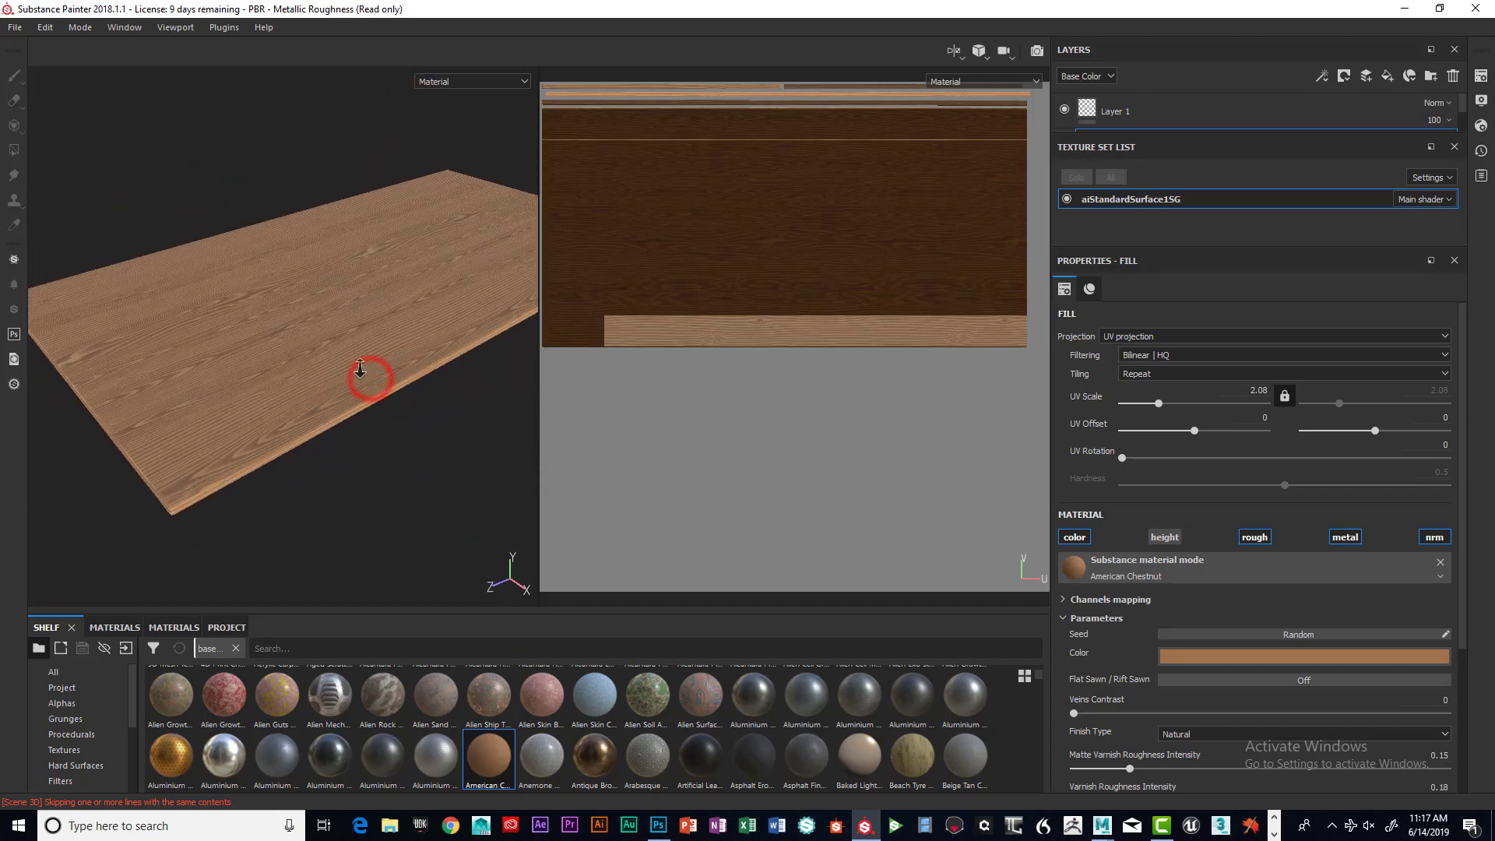
alt+right_drag(371, 378, 595, 352)
mouse_move(362, 352)
alt+middle_down()
mouse_move(329, 364)
mouse_move(361, 358)
alt+middle_up()
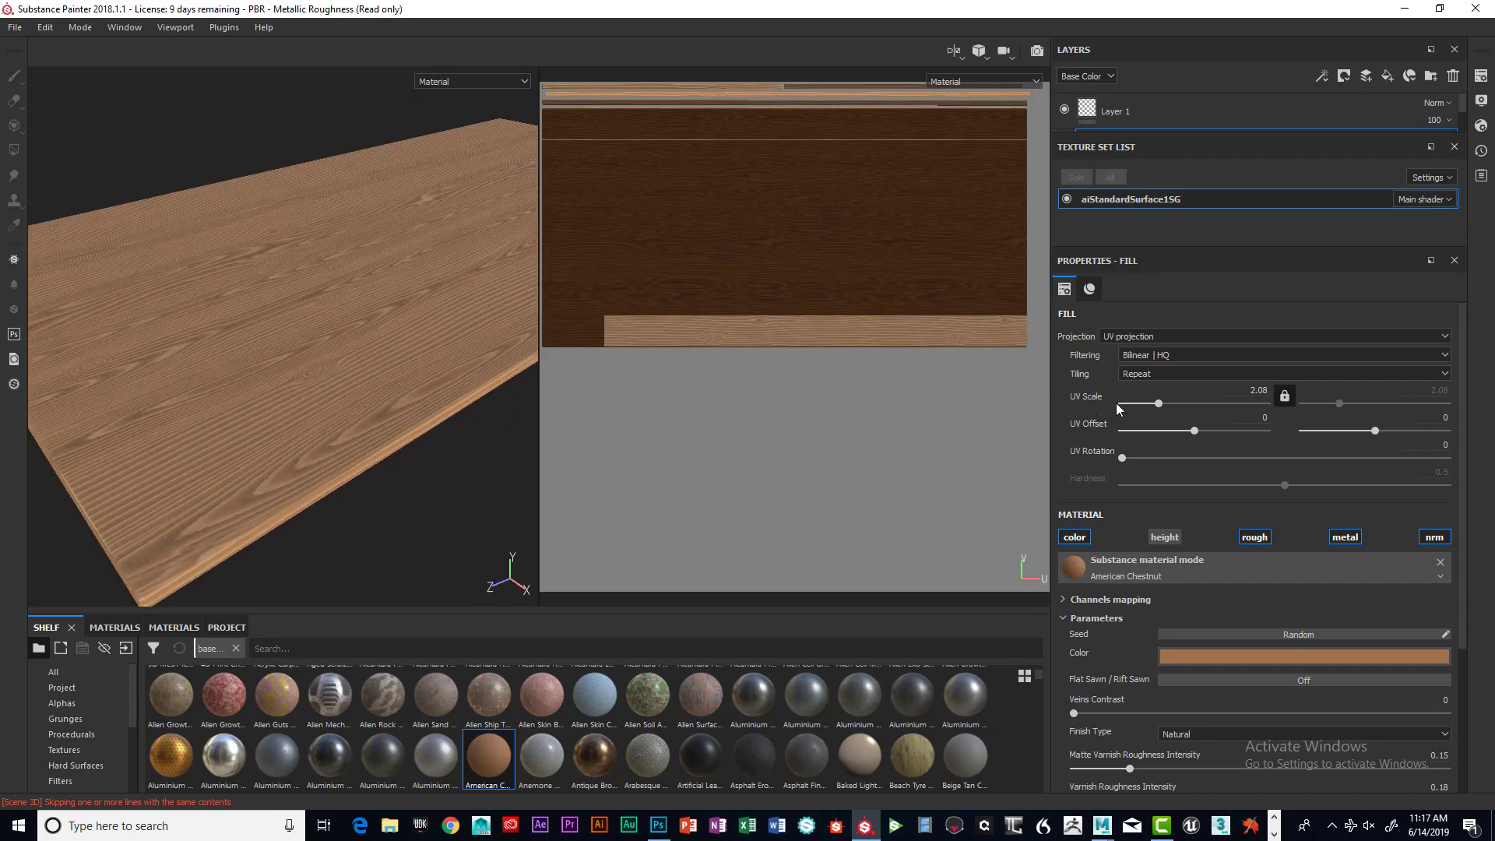
Try a UV scale of 2.58, set the wood fill's UV scale to exactly 2, and check the table top
click(1162, 404)
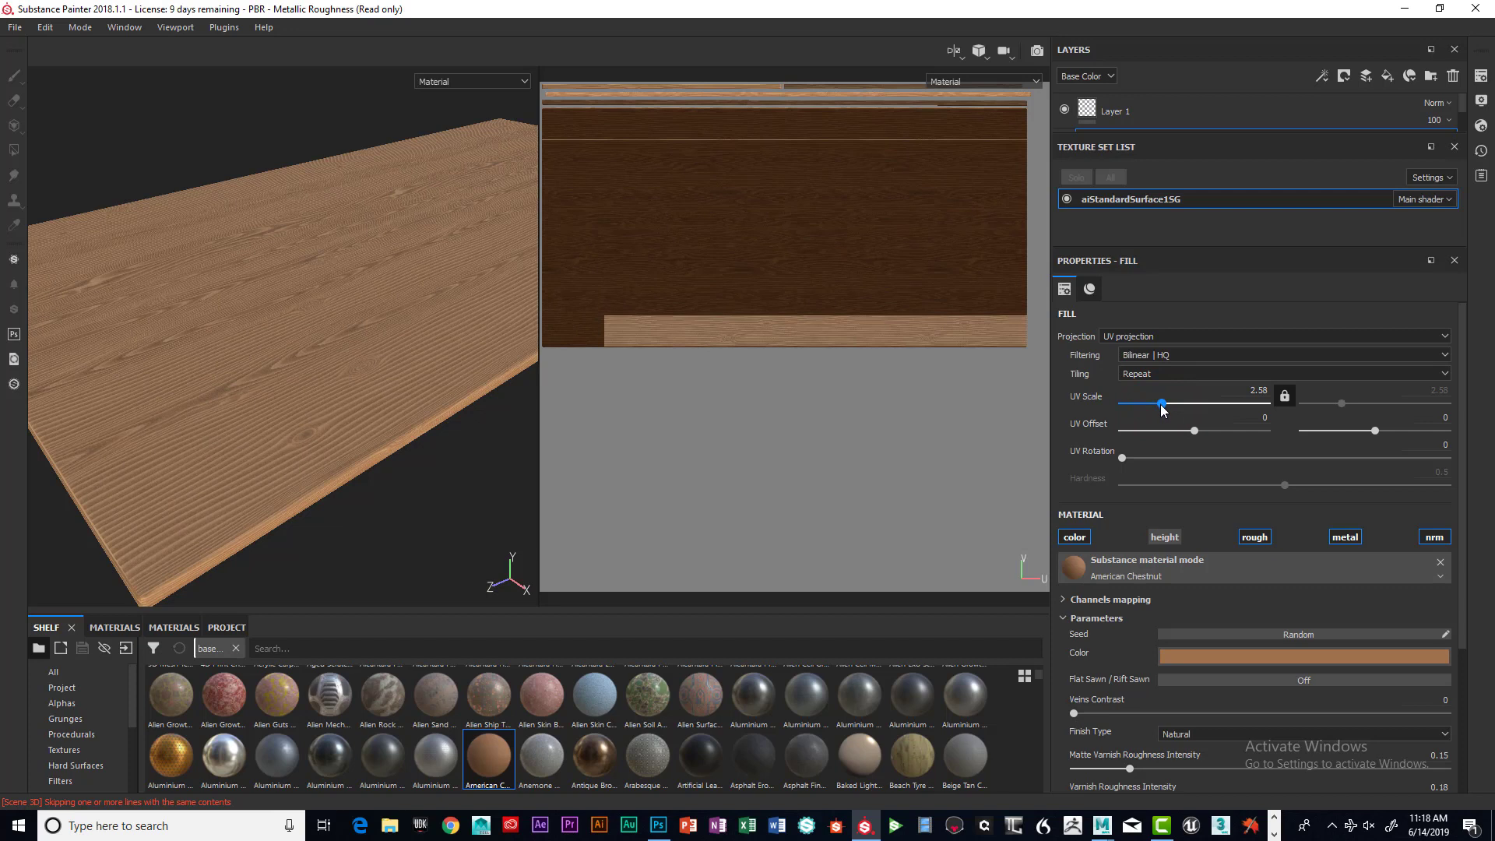
double_click(1255, 390)
double_click(1260, 386)
key(BackSpace)
text(2)
key(Return)
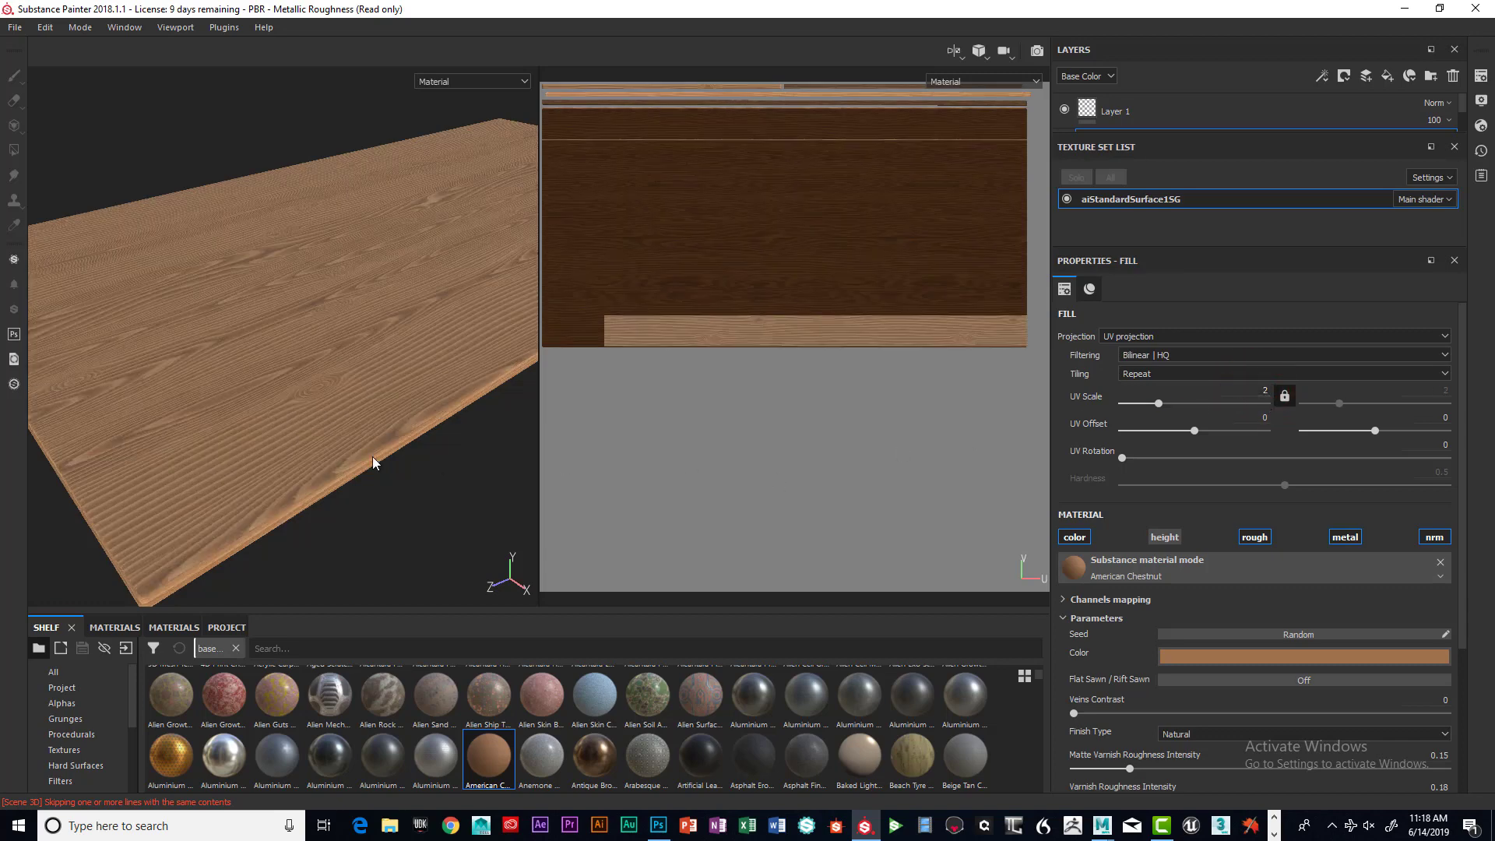
alt+drag(359, 418, 384, 415)
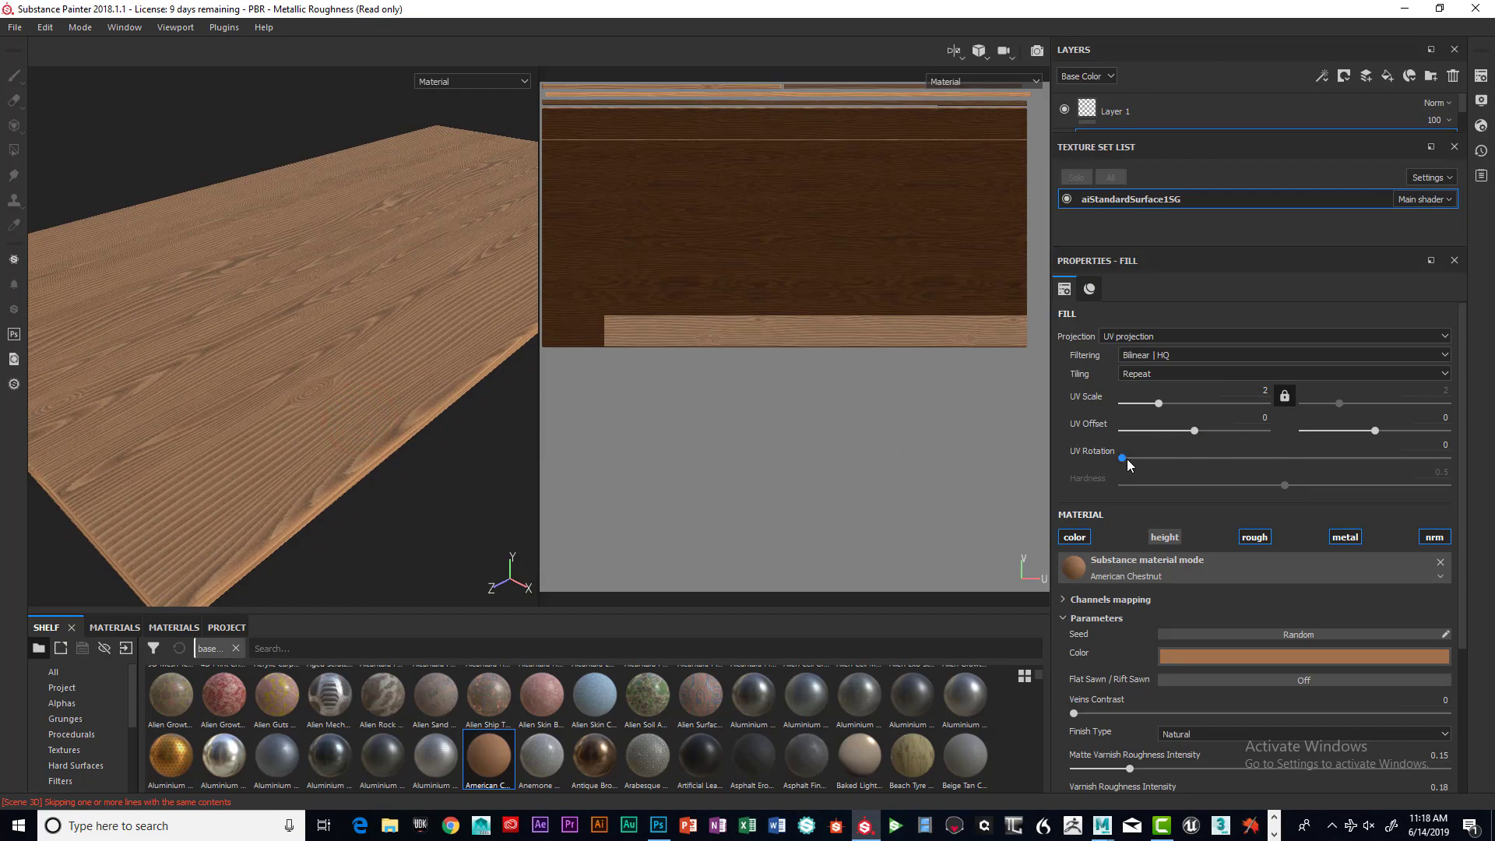
Try out the wood fill's UV rotation, leaving it at 0, and look over the material parameters
mouse_move(1124, 457)
mouse_down()
mouse_move(1198, 458)
mouse_move(1118, 461)
mouse_up()
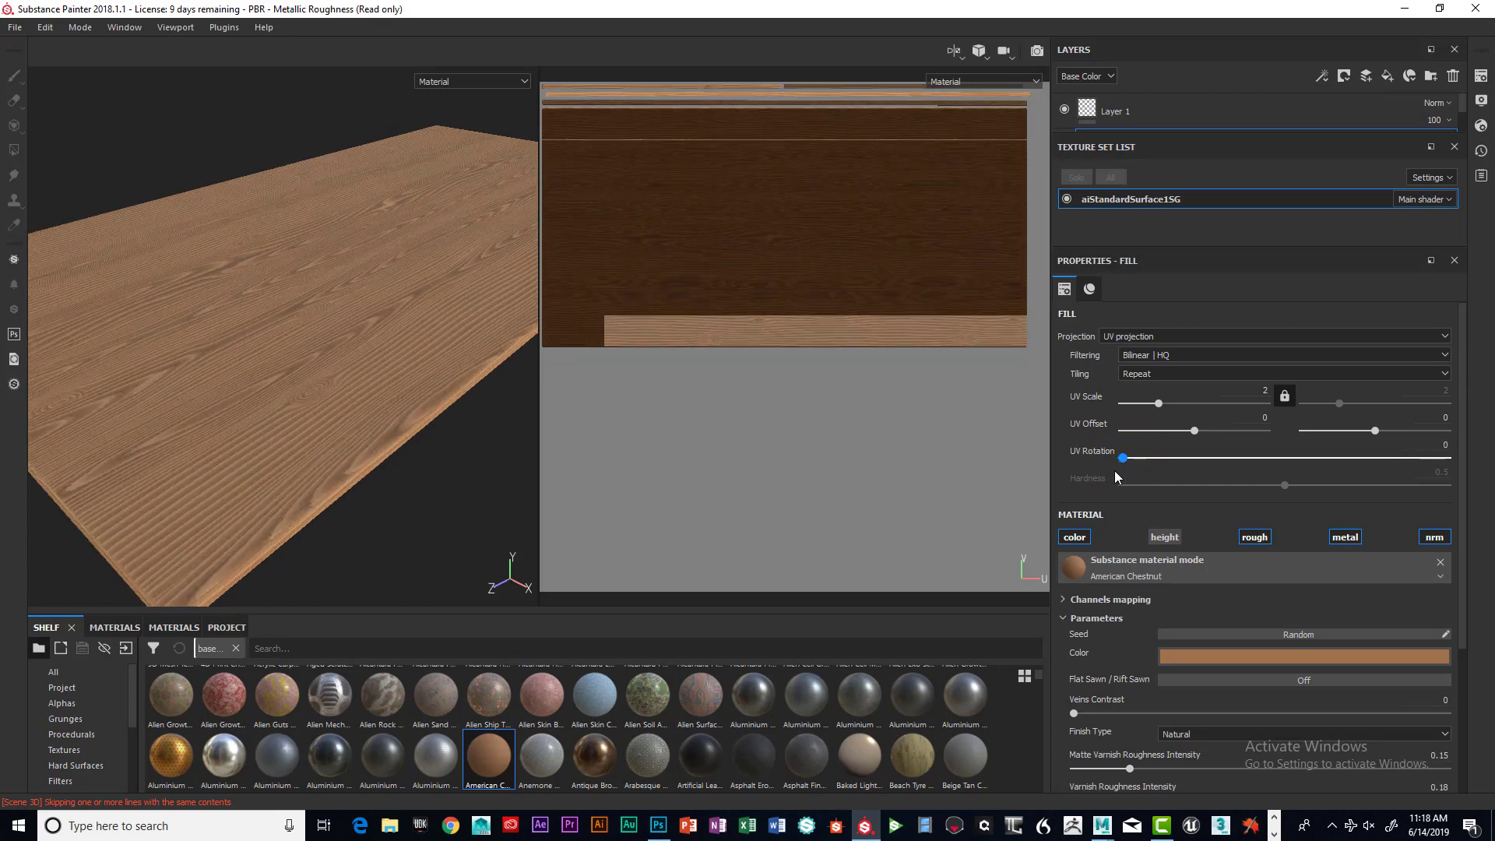
scroll(1287, 474, down, 2)
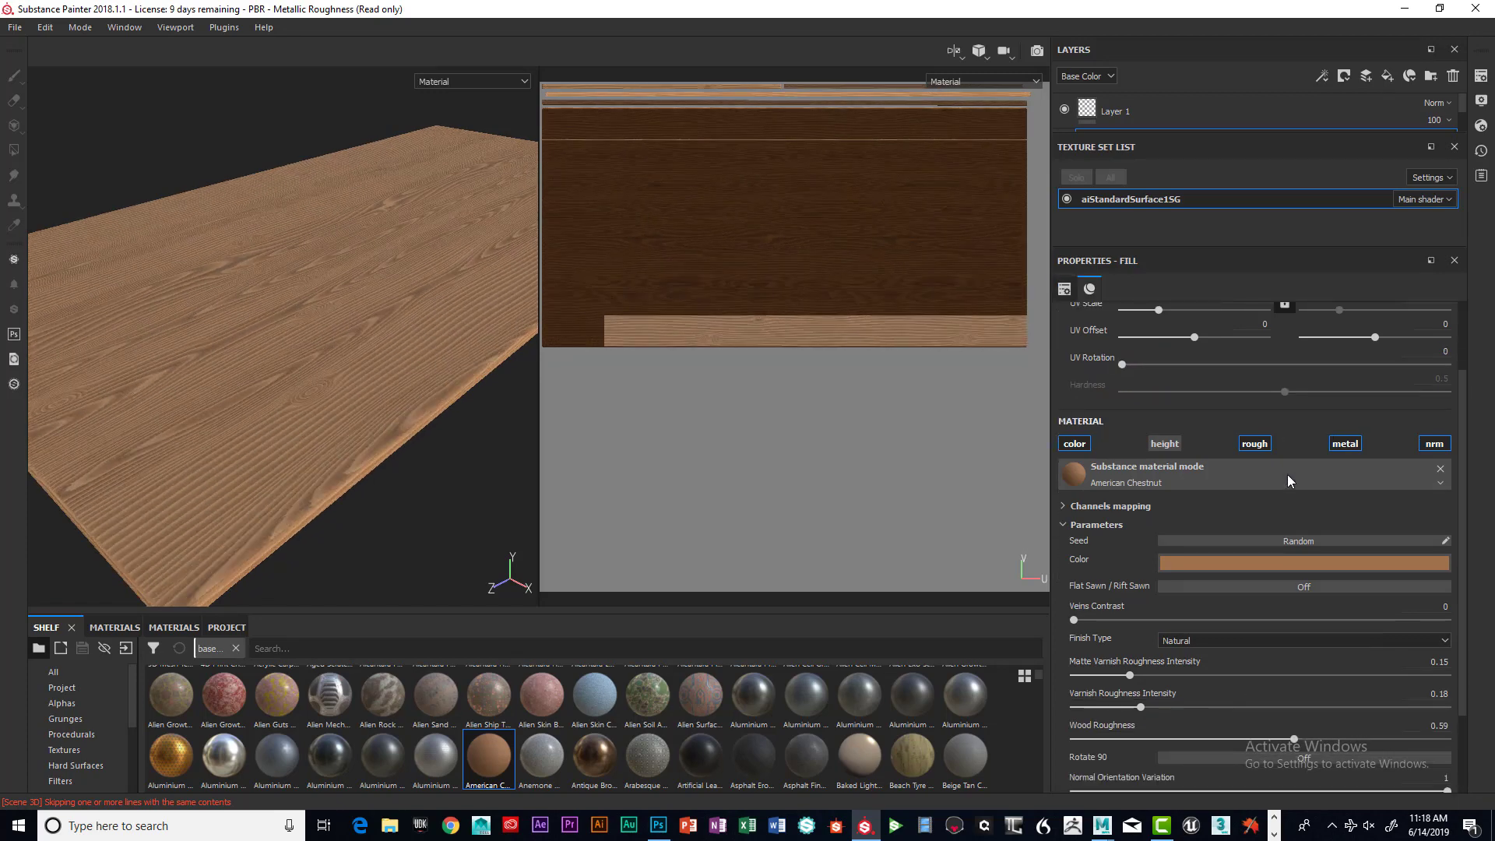
scroll(1390, 506, down, 1)
scroll(1299, 391, up, 3)
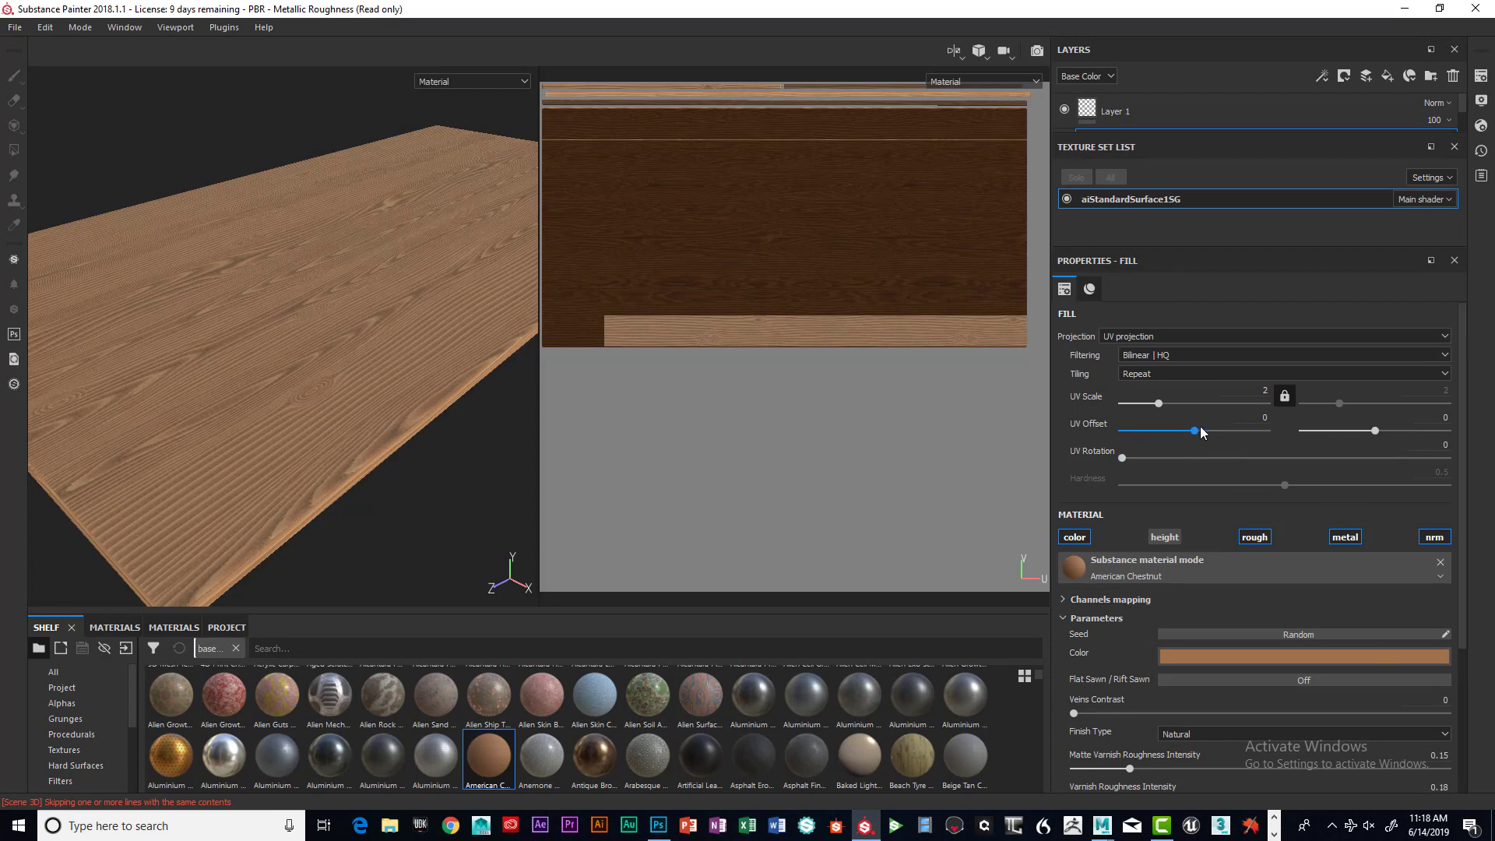
Set the first UV offset value of the wood fill to 0.1
drag(1196, 429, 1202, 444)
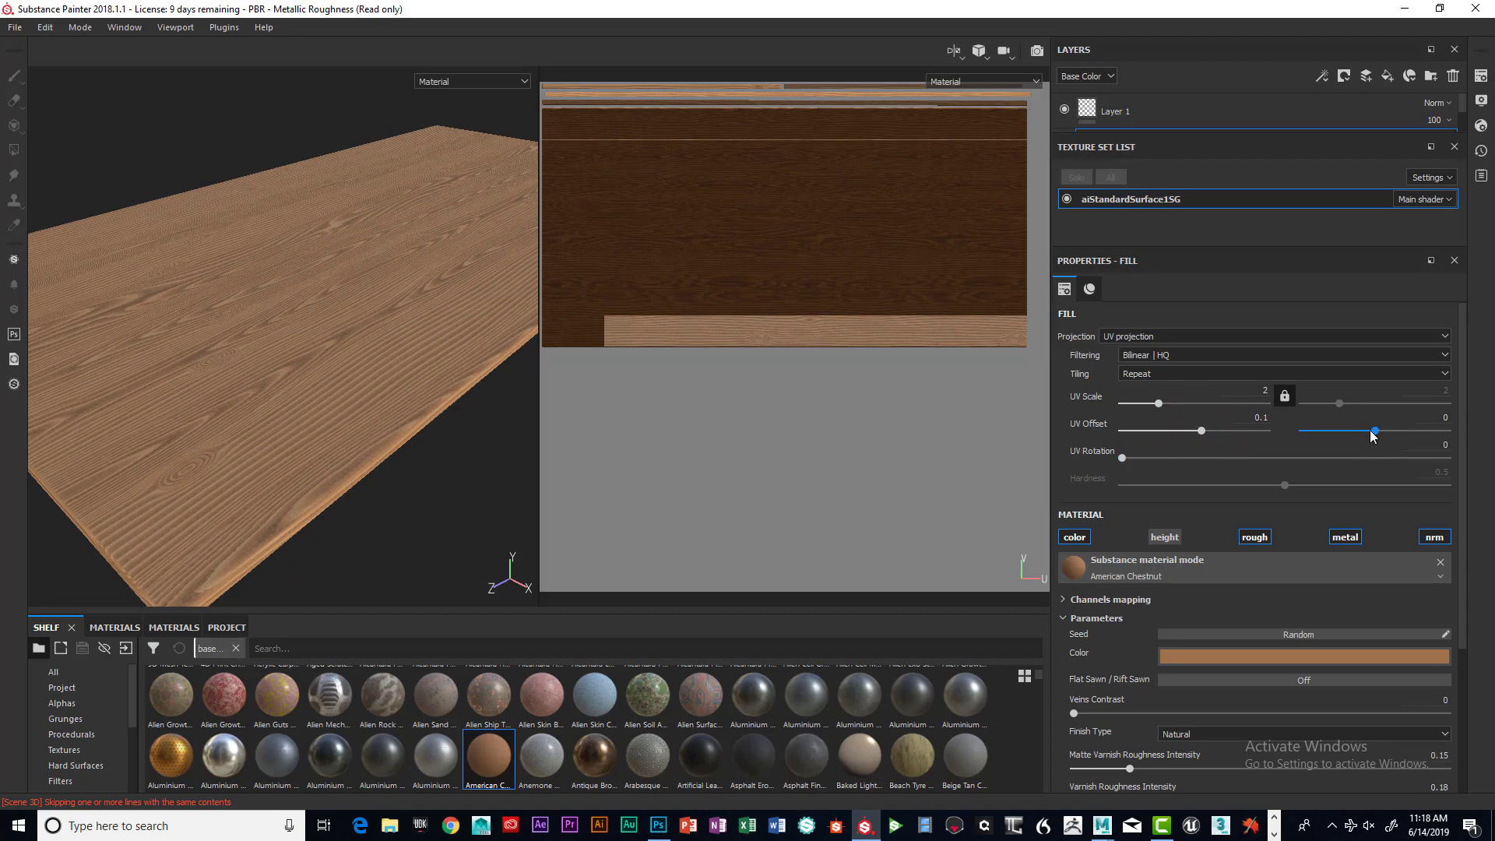
Set the wood fill's UV offset to 0.15 and -0.08
drag(1371, 431, 1370, 435)
drag(1195, 436, 1205, 429)
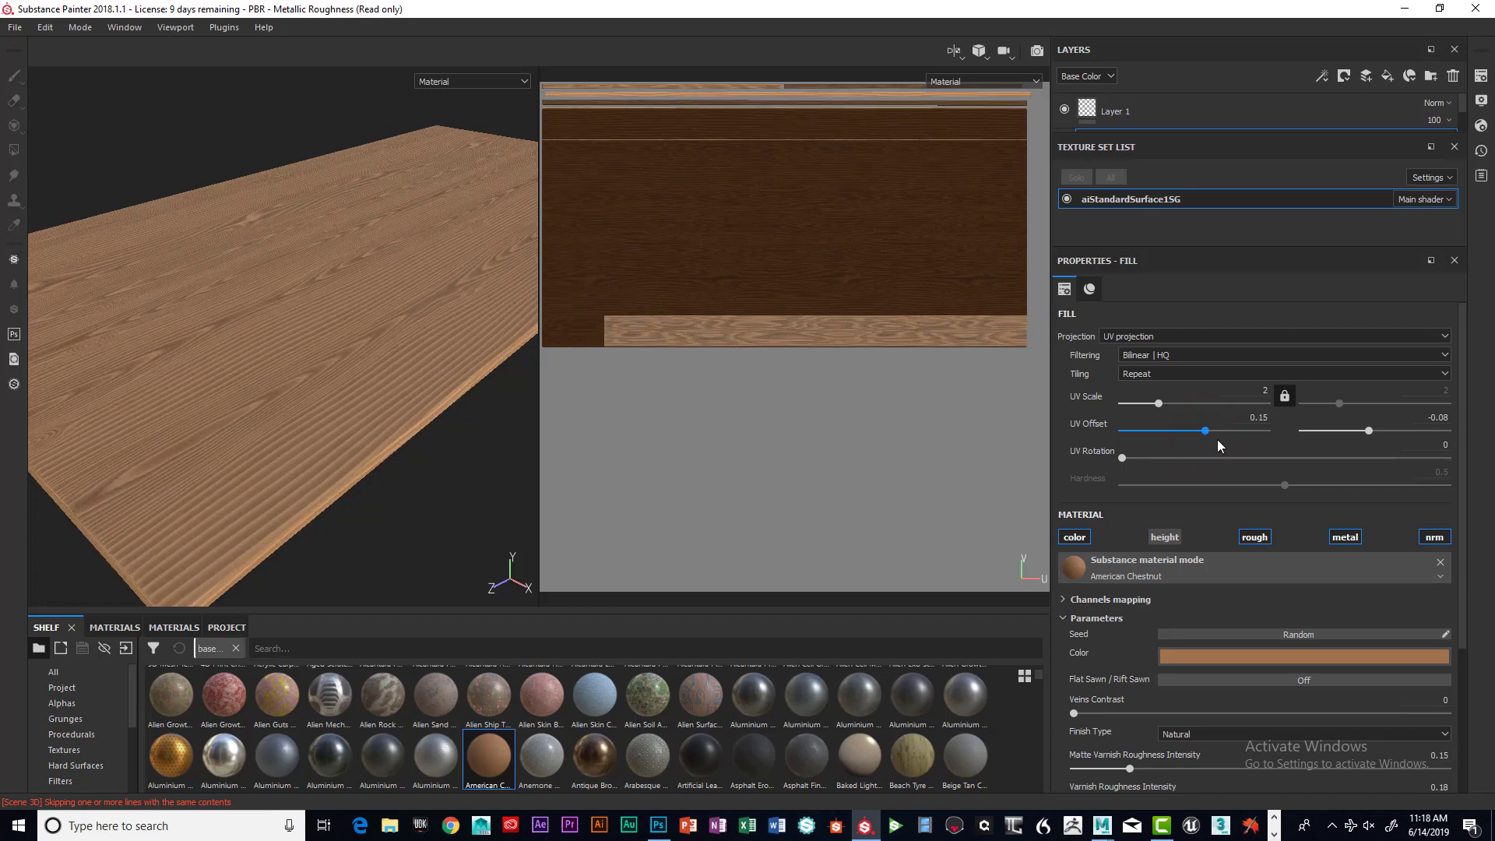
Inspect the grain layout on the table top and its edges from several angles and distances
alt+drag(325, 359, 300, 423)
scroll(327, 397, up, 2)
scroll(330, 399, down, 4)
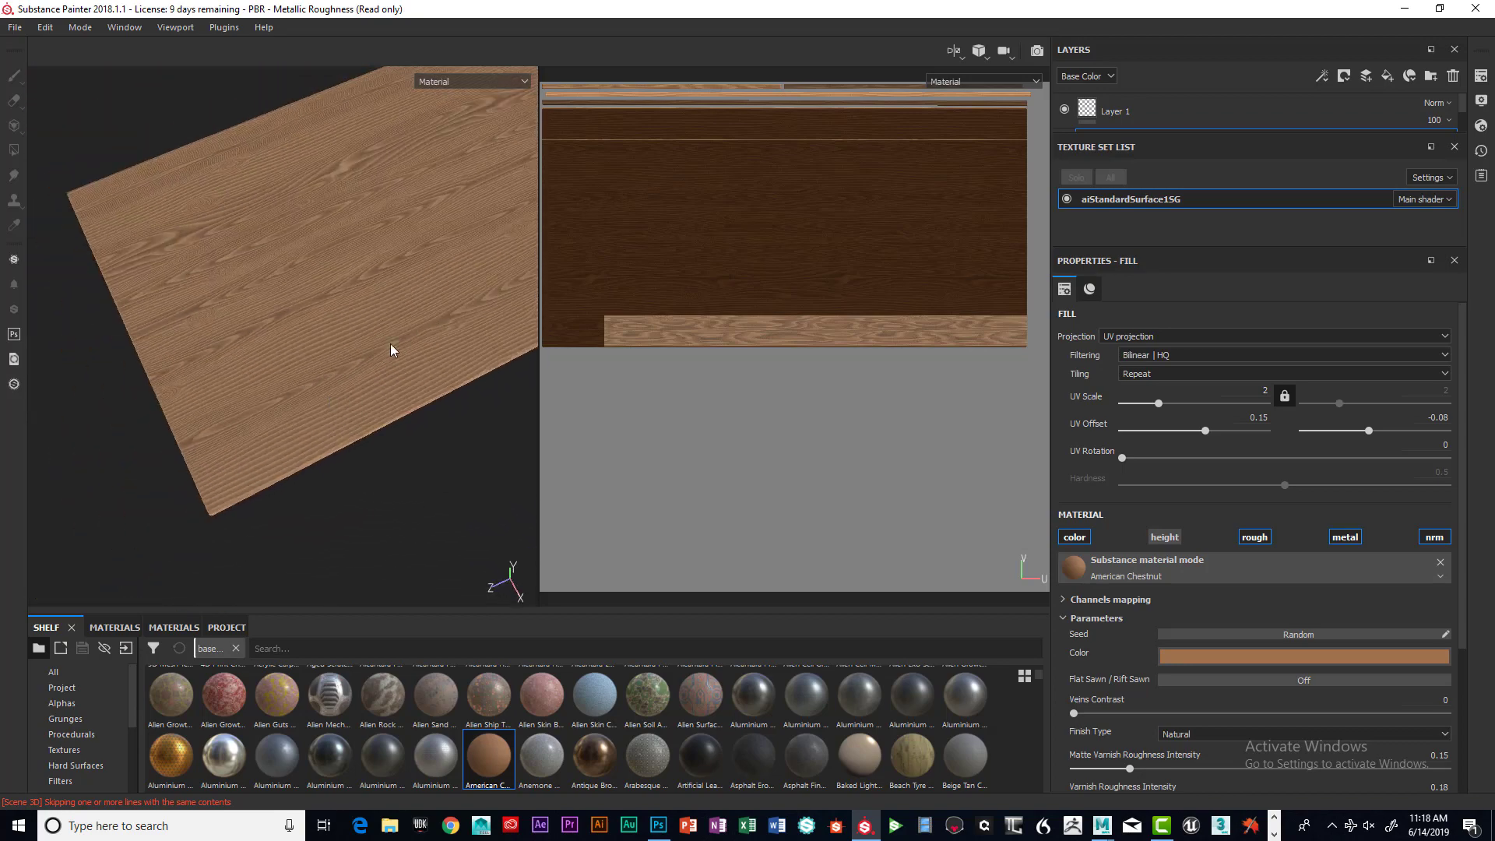
alt+drag(394, 337, 383, 333)
alt+middle_drag(384, 333, 339, 382)
alt+drag(336, 384, 506, 443)
alt+middle_drag(483, 434, 460, 297)
alt+drag(460, 297, 491, 242)
alt+middle_drag(491, 242, 487, 300)
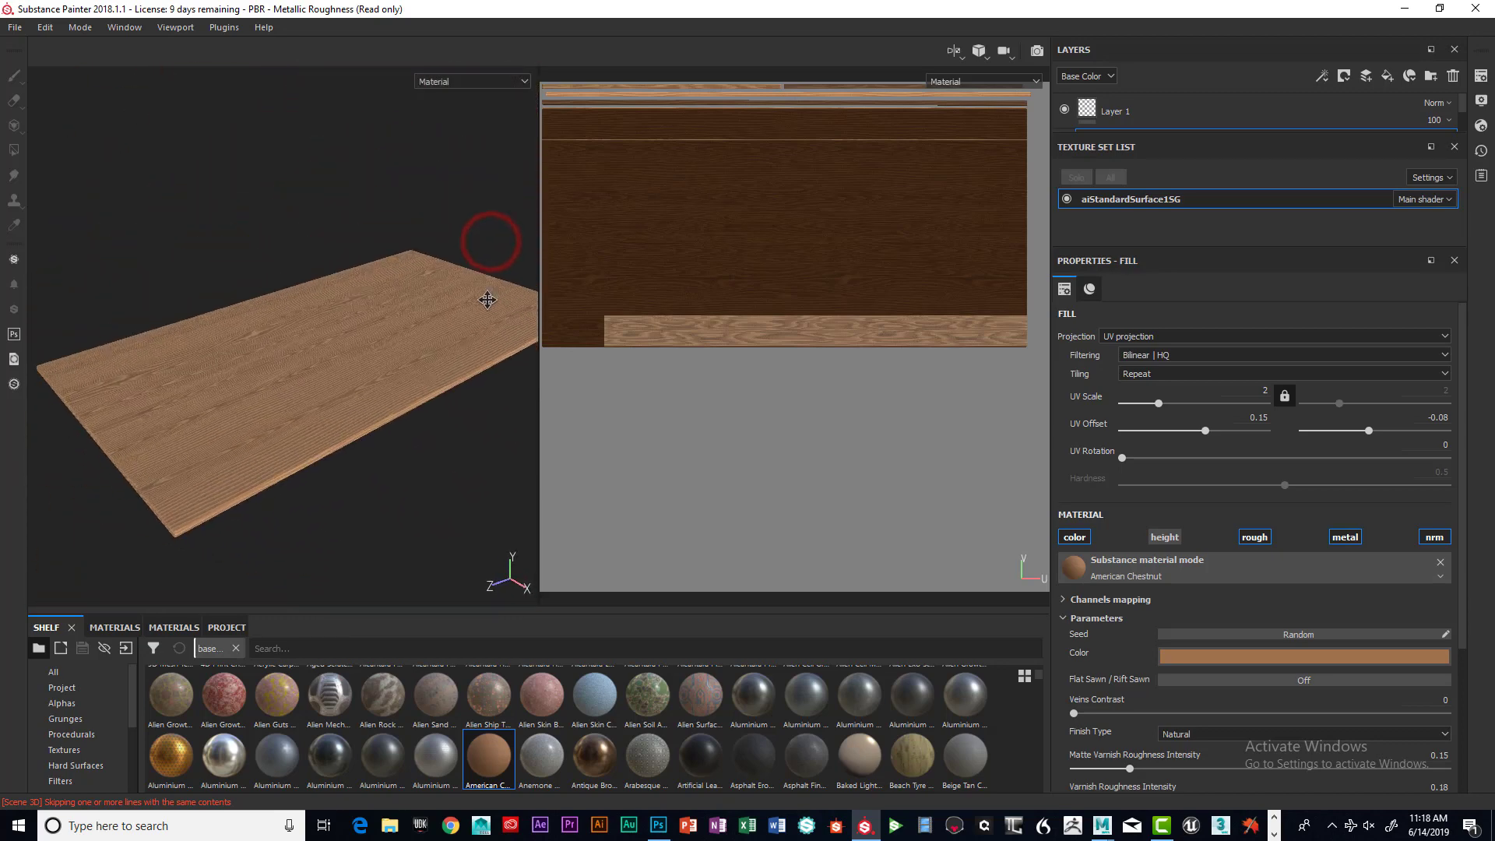
alt+right_drag(487, 301, 572, 308)
alt+middle_drag(407, 306, 496, 268)
alt+right_drag(419, 302, 457, 314)
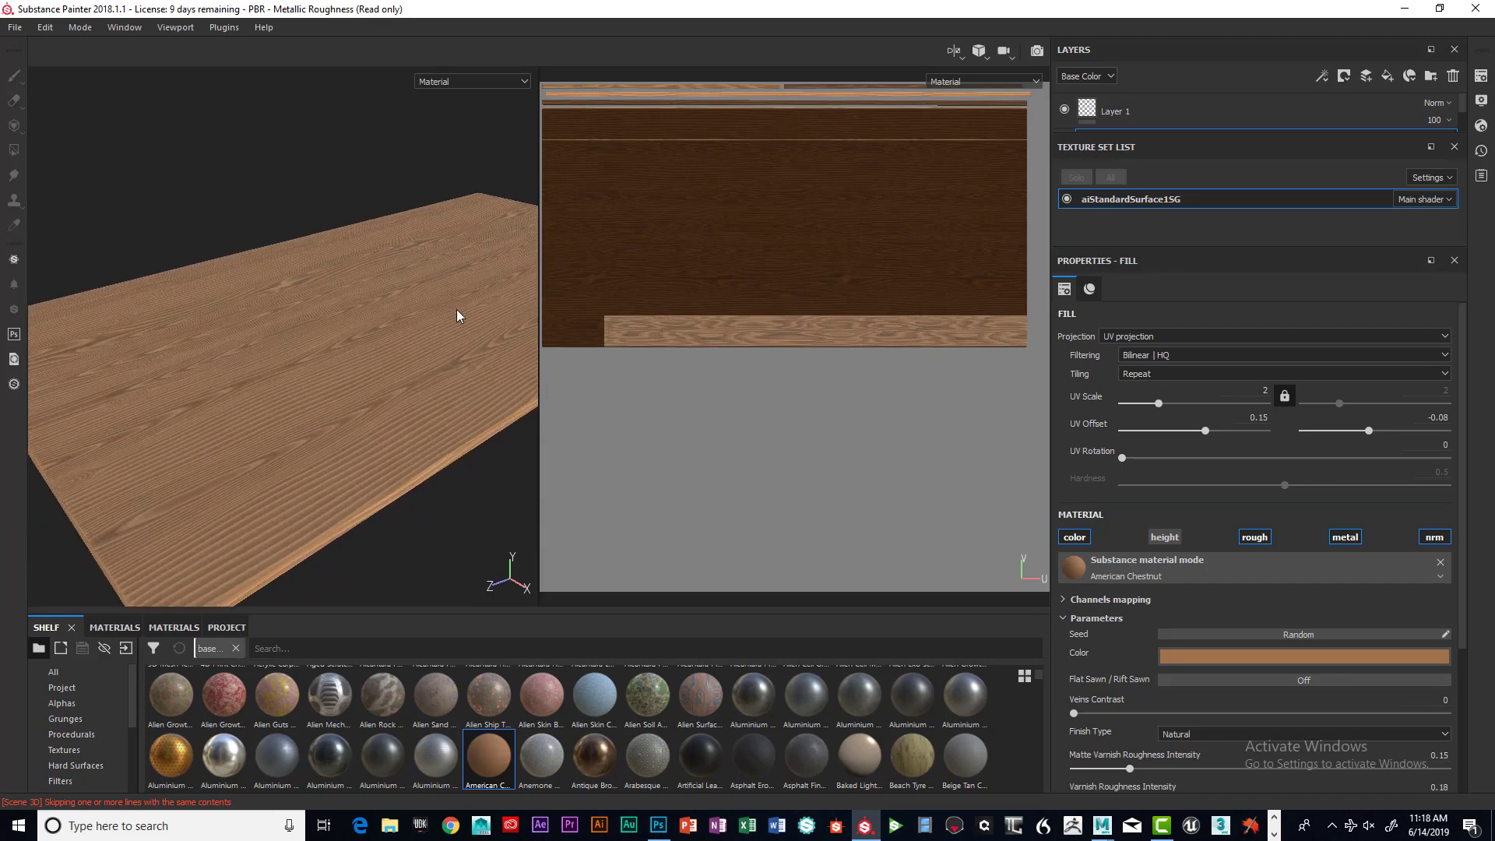
alt+middle_drag(457, 313, 470, 329)
alt+drag(406, 310, 351, 287)
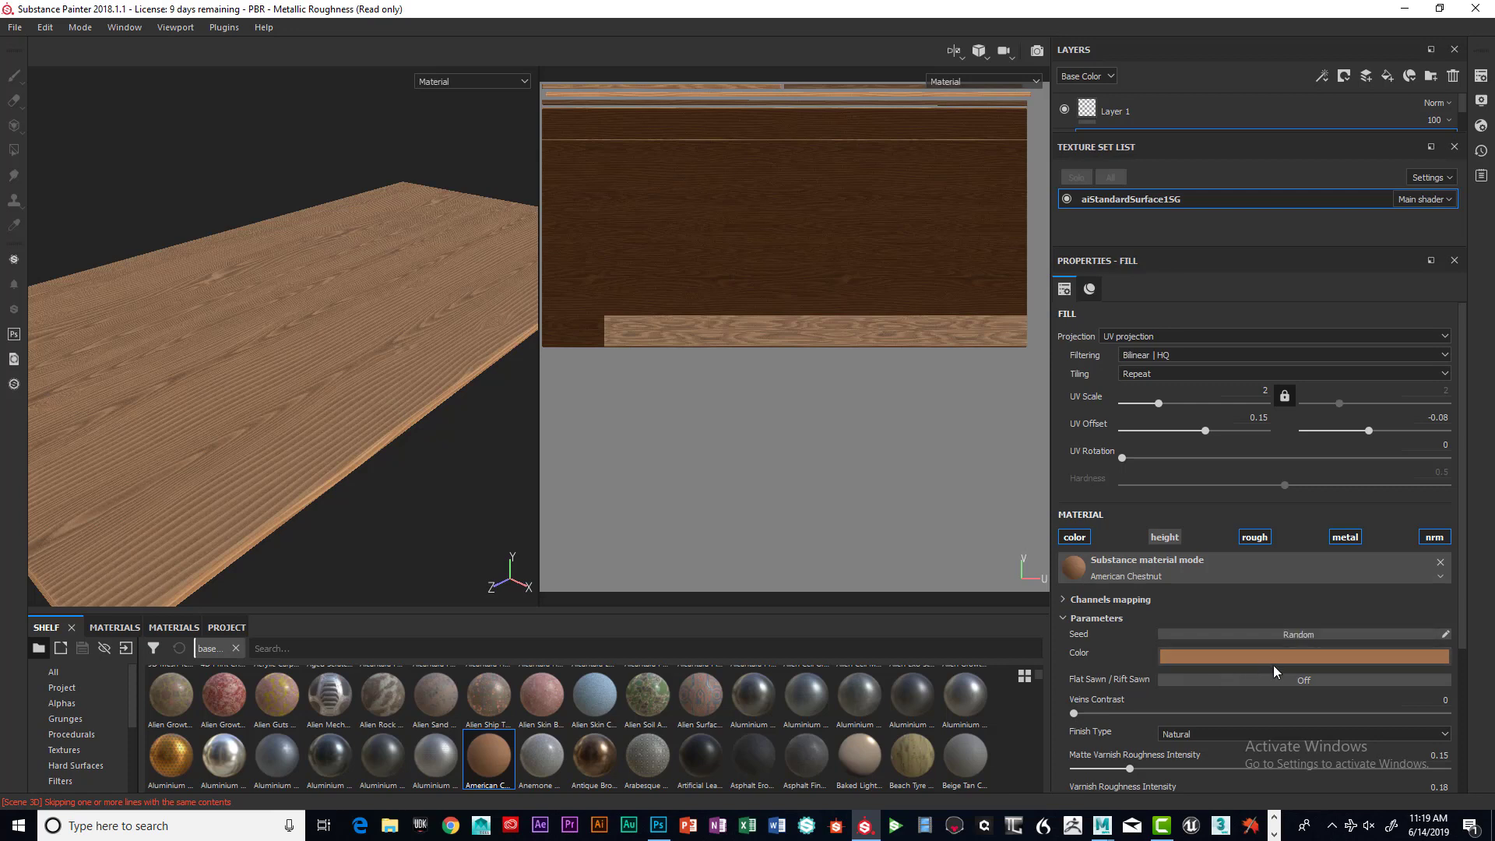
Darken the American Chestnut colour to a very dark brown of about R 0.126, G 0.095, B 0.069
click(1217, 657)
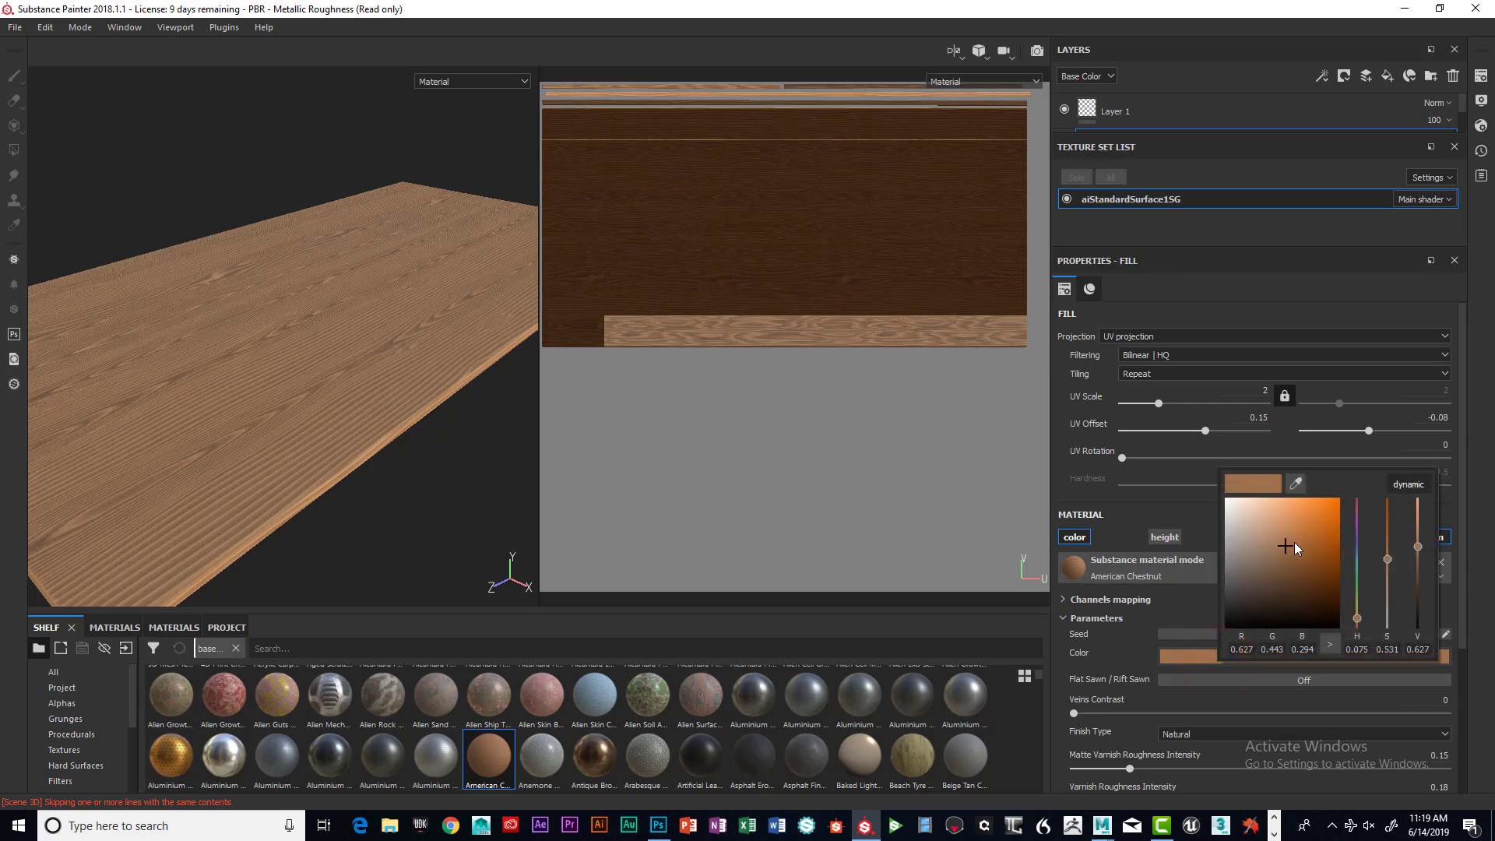
drag(1286, 585, 1275, 594)
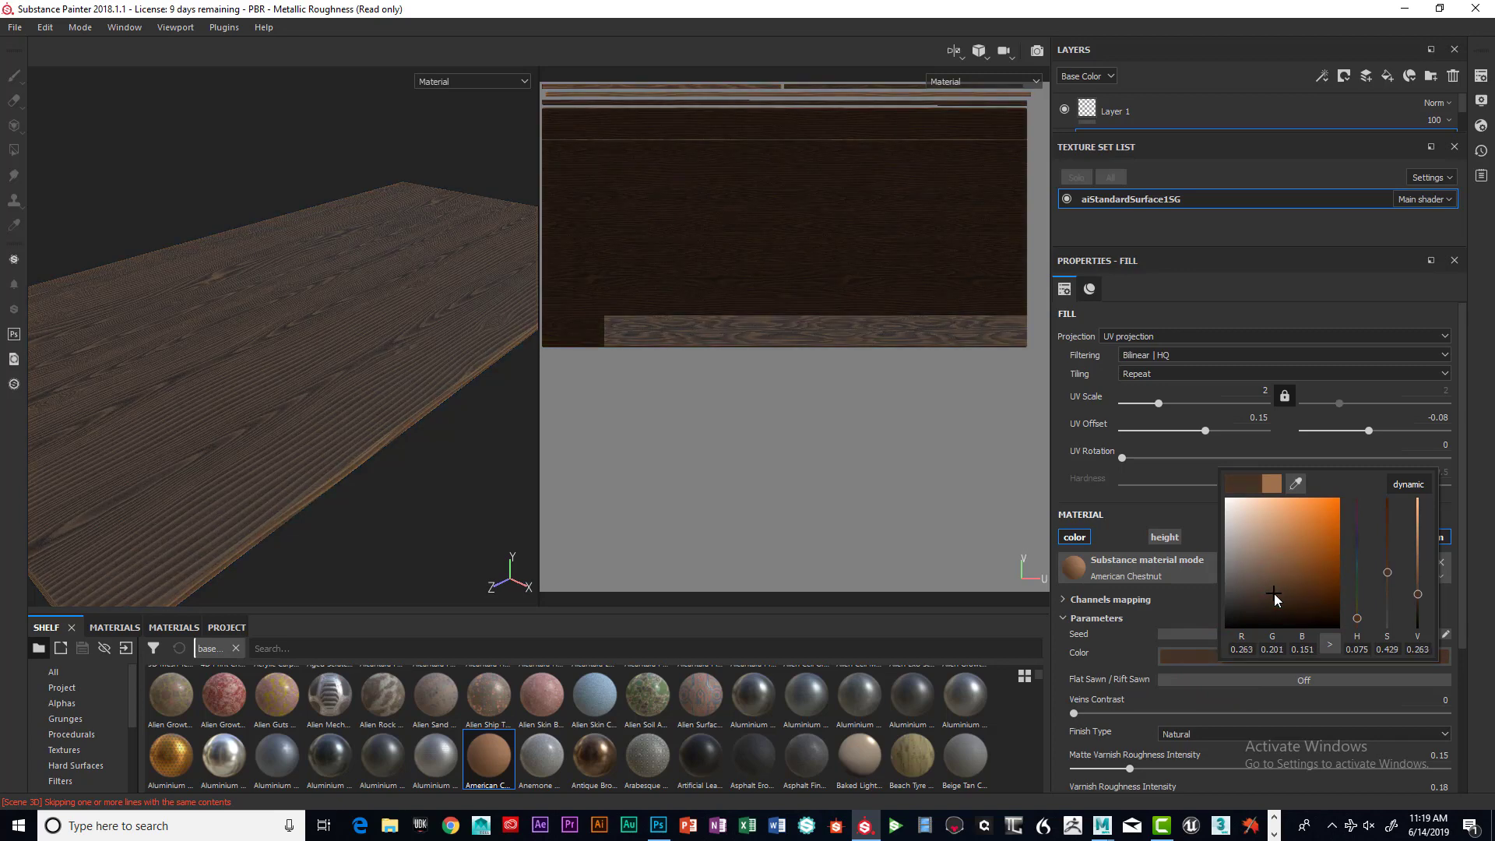
drag(1417, 594, 1420, 611)
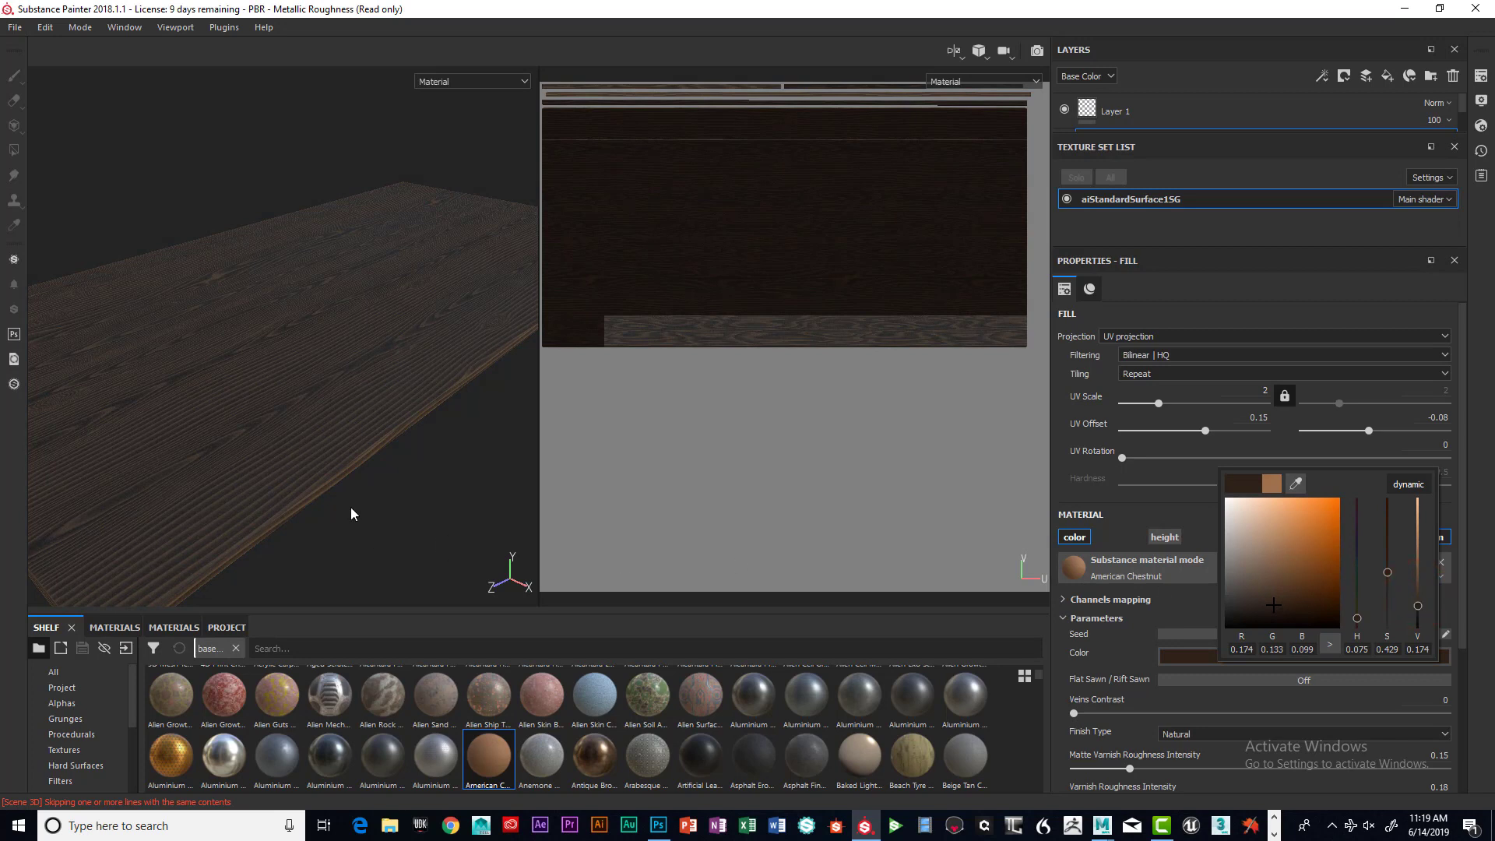
mouse_move(436, 471)
alt+mouse_down()
mouse_move(485, 443)
mouse_move(484, 464)
mouse_move(454, 464)
alt+mouse_up()
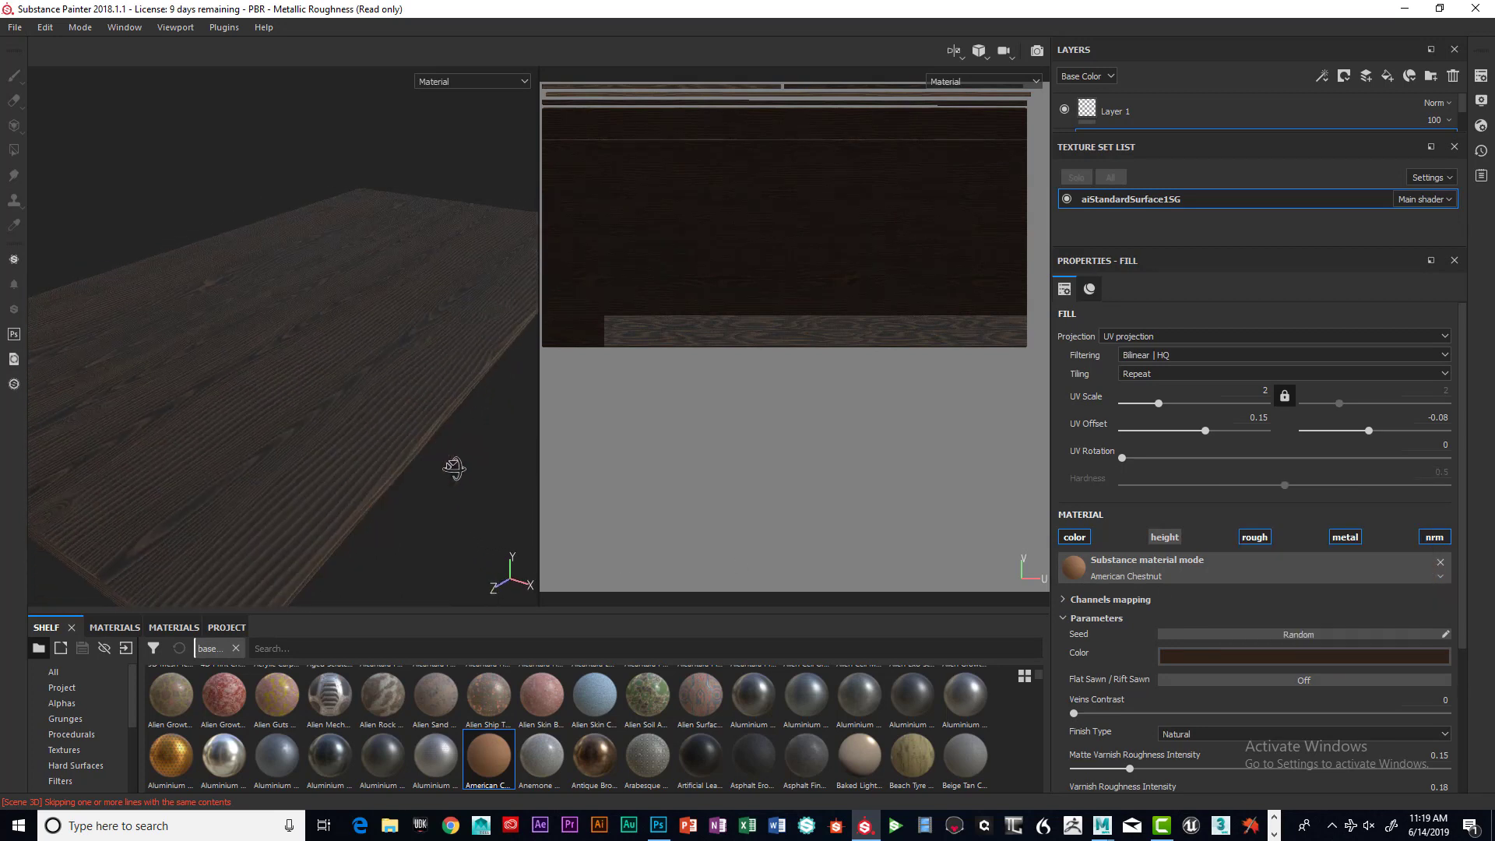
click(1433, 656)
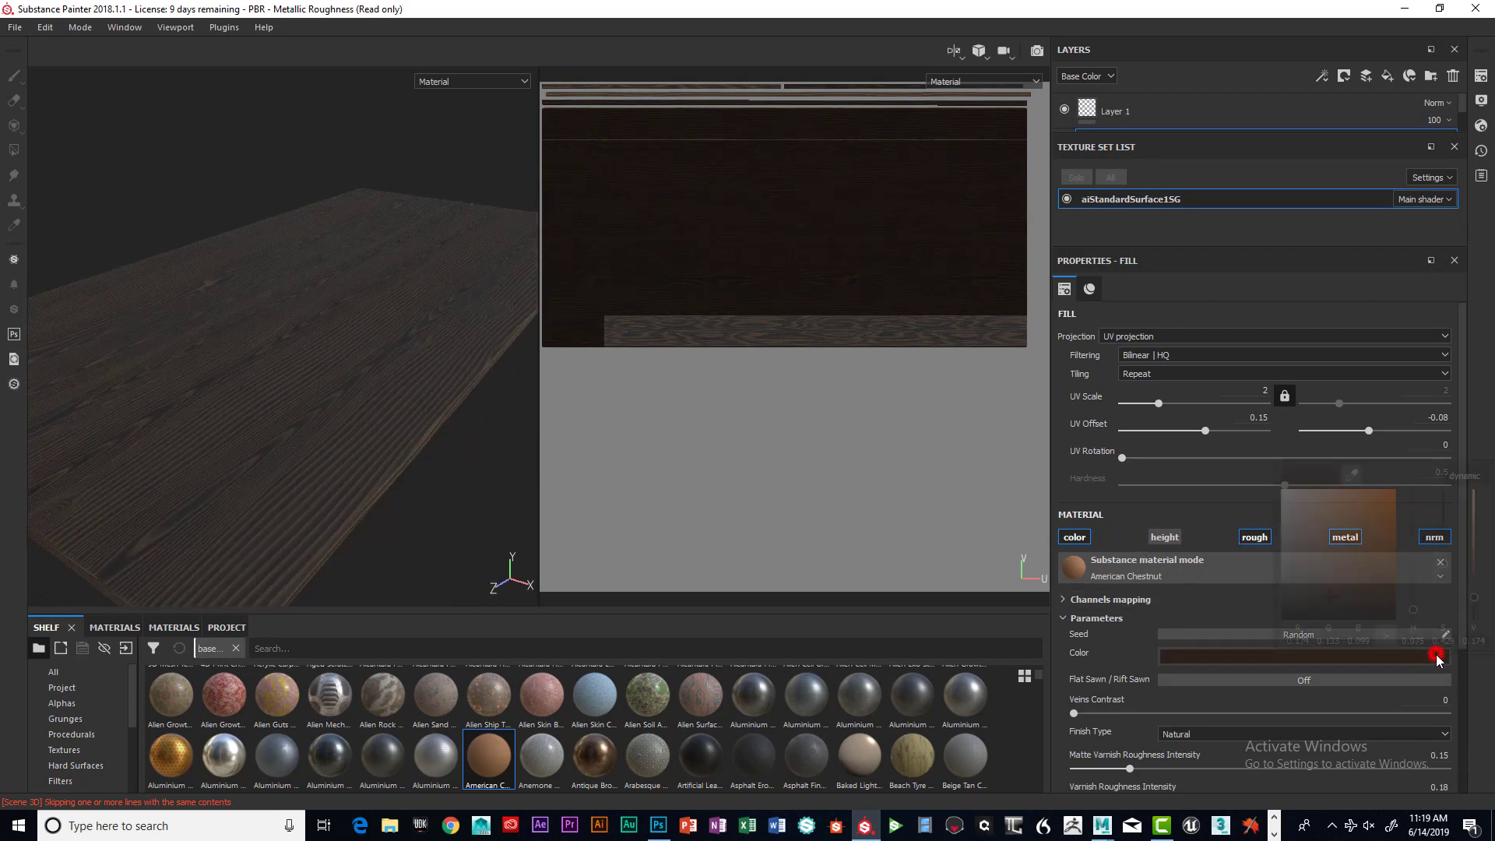
drag(1333, 597, 1333, 602)
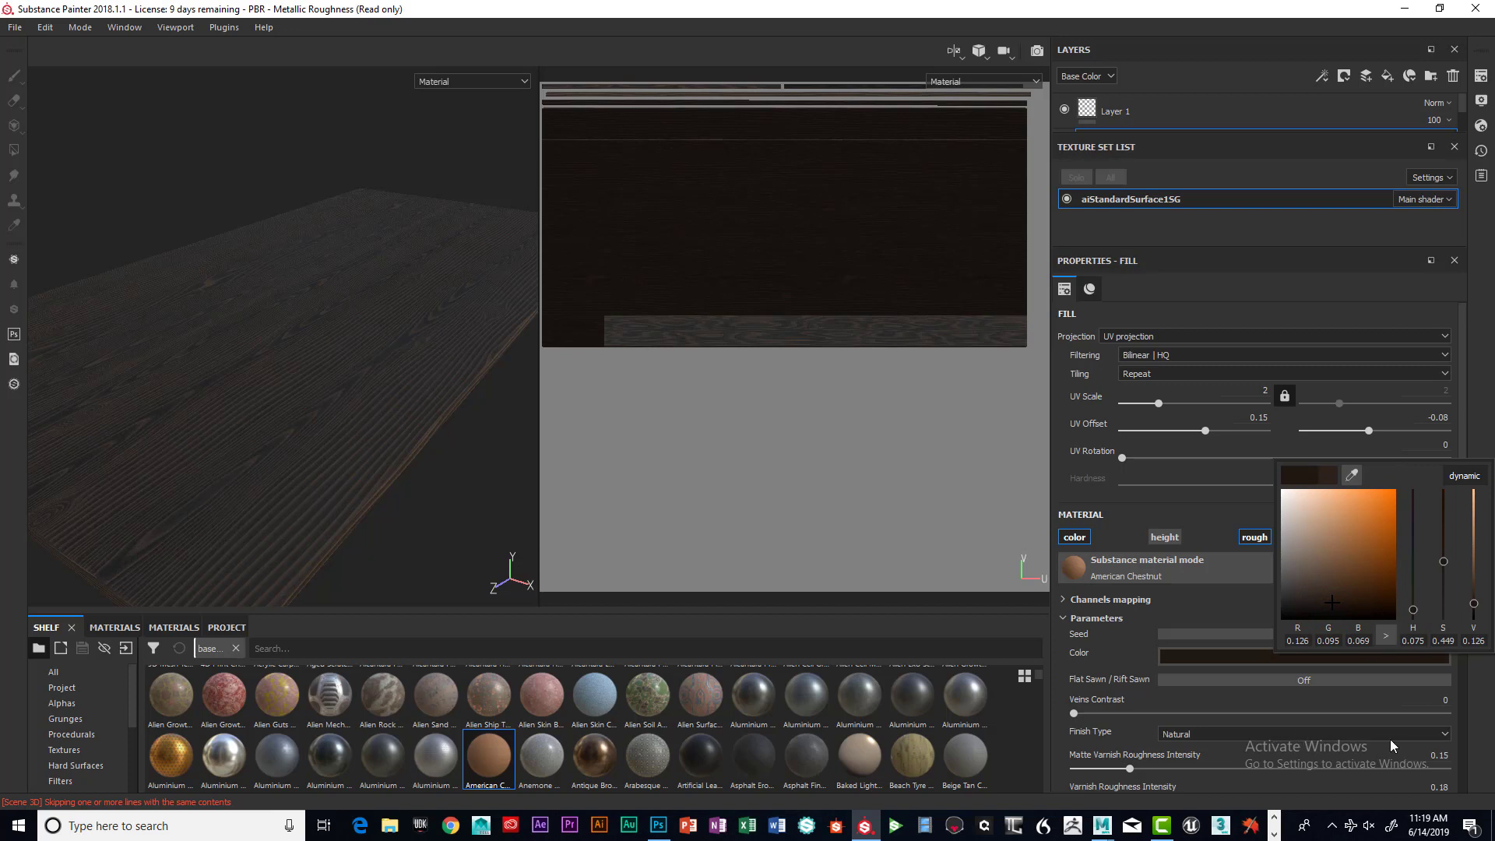
click(1126, 651)
Examine the darkened table top up close and look through the remaining American Chestnut parameters, including Channels
scroll(1269, 659, down, 2)
scroll(1324, 592, down, 2)
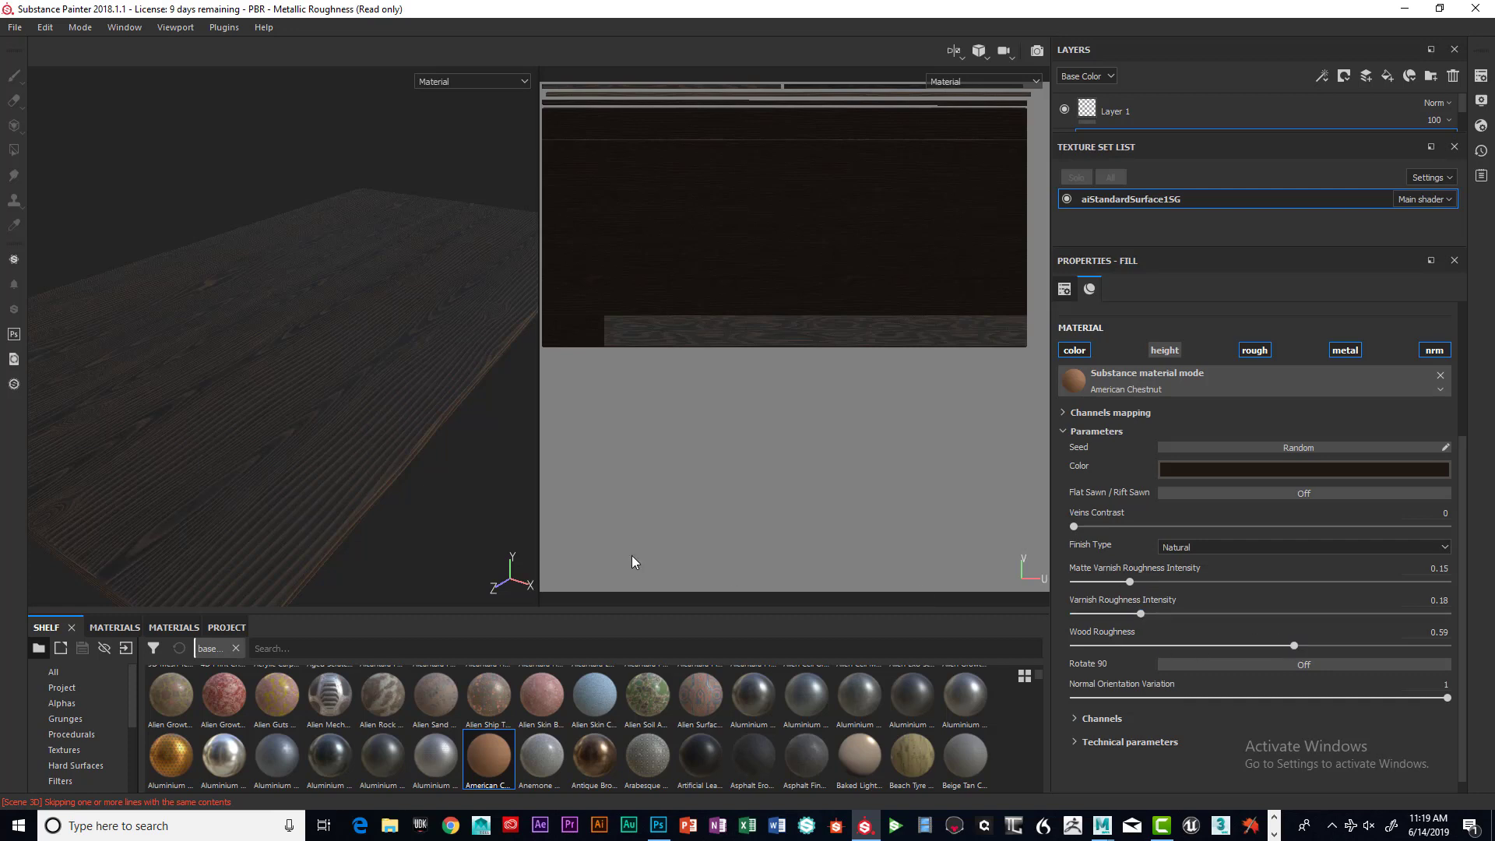
alt+middle_drag(390, 455, 456, 436)
alt+drag(458, 435, 450, 431)
alt+right_drag(450, 430, 586, 428)
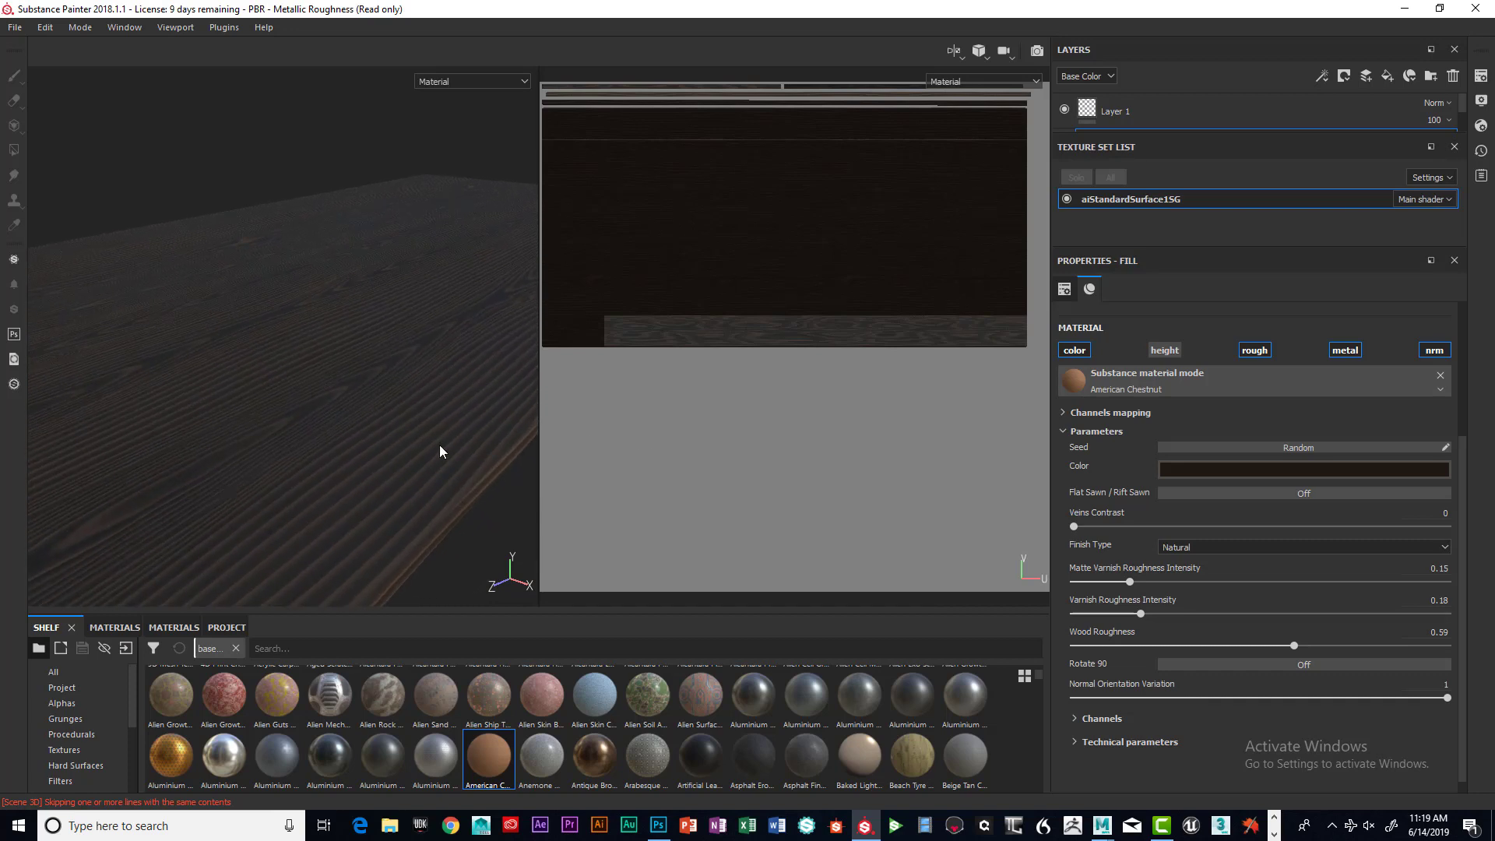
alt+drag(441, 449, 442, 441)
alt+middle_drag(421, 461, 417, 417)
alt+drag(421, 420, 413, 430)
alt+middle_drag(415, 429, 471, 413)
alt+right_drag(443, 425, 455, 422)
scroll(452, 422, down, 3)
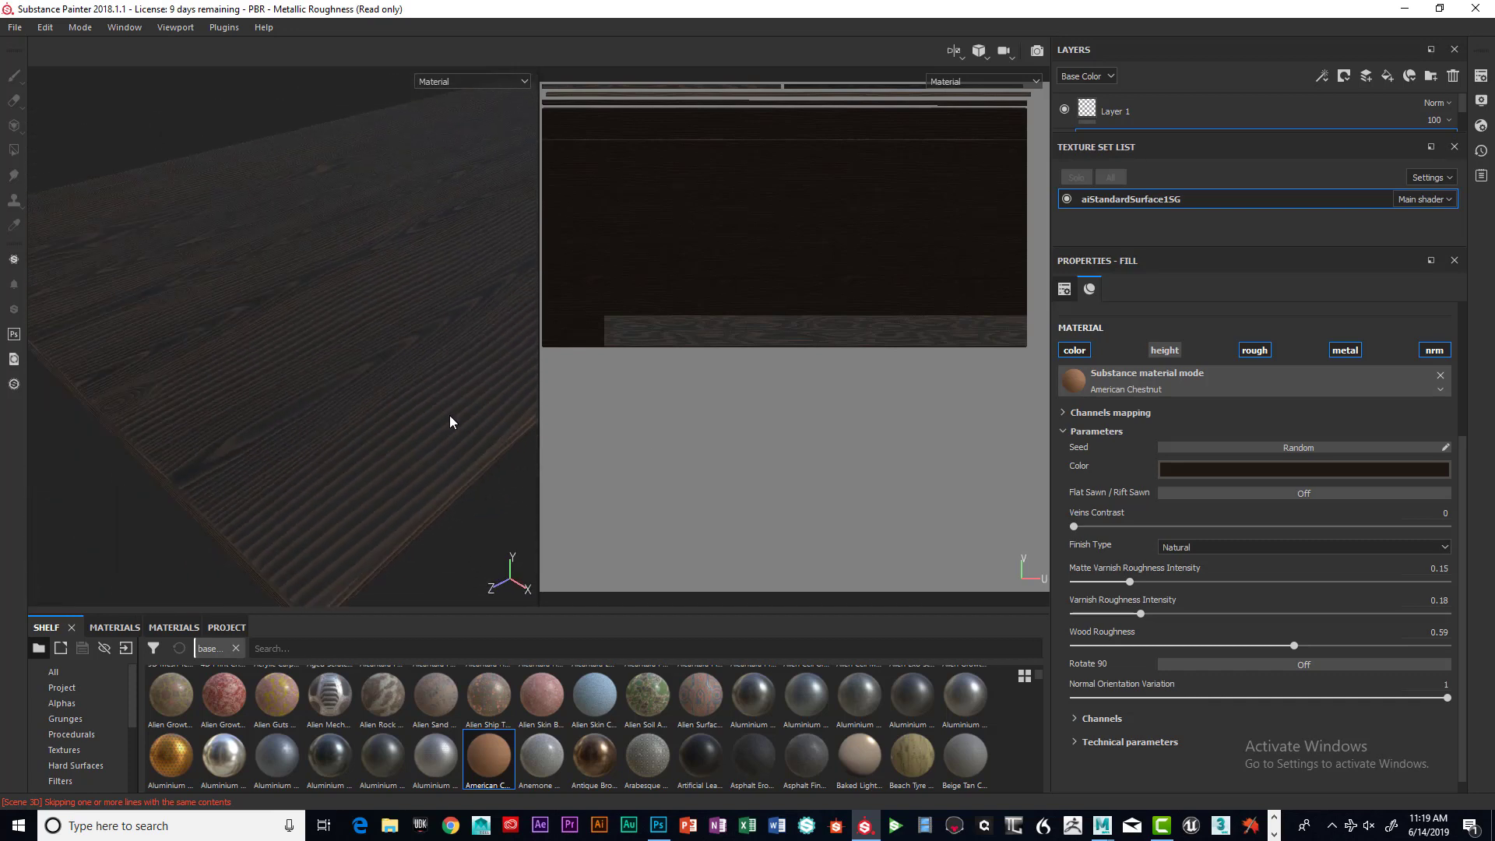
alt+middle_drag(451, 421, 412, 411)
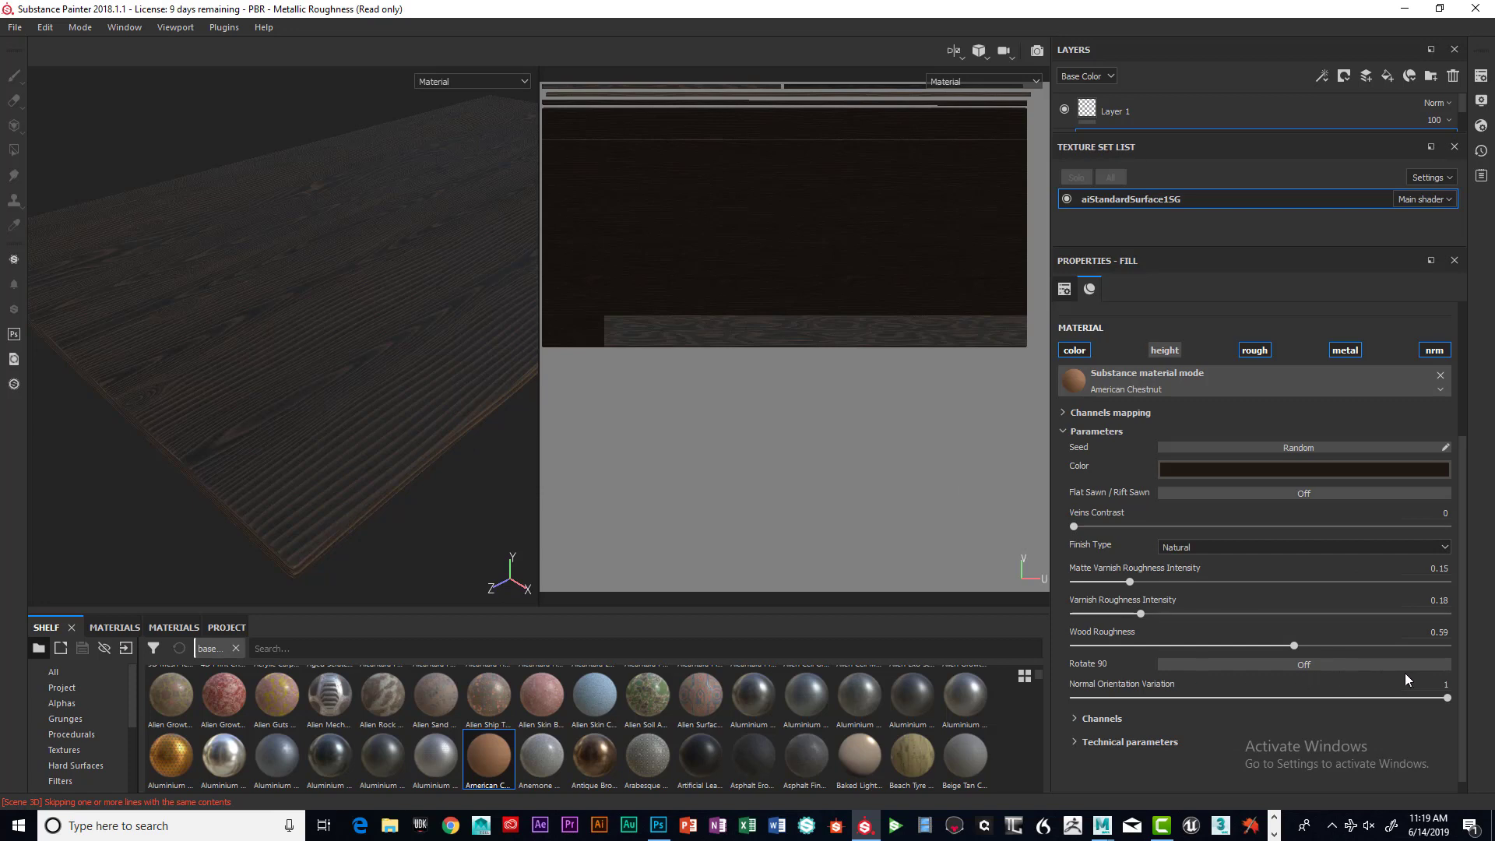
scroll(1401, 676, down, 1)
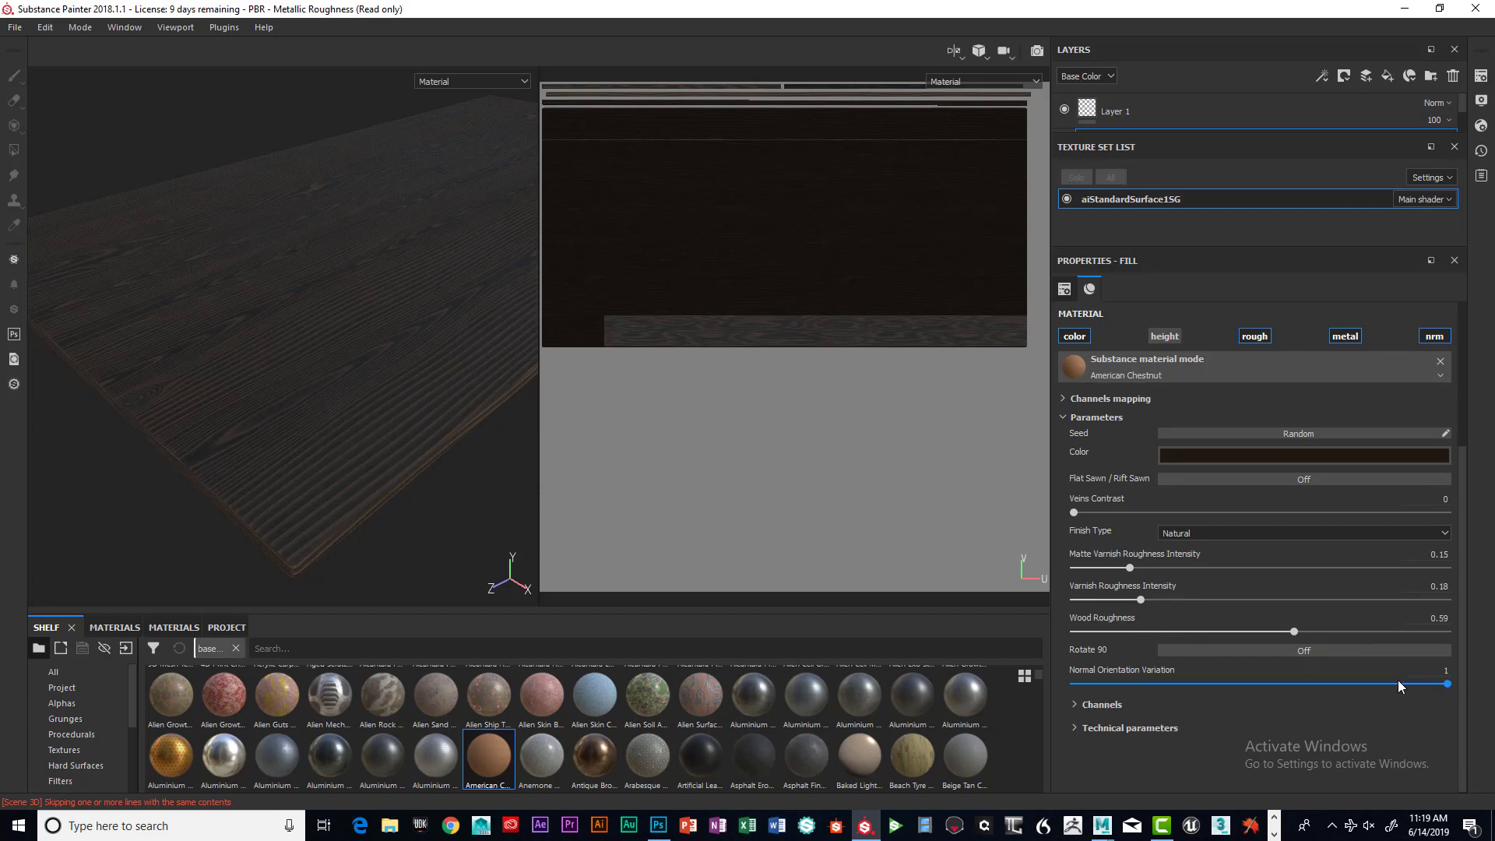
click(1073, 704)
click(1073, 704)
scroll(1294, 623, up, 3)
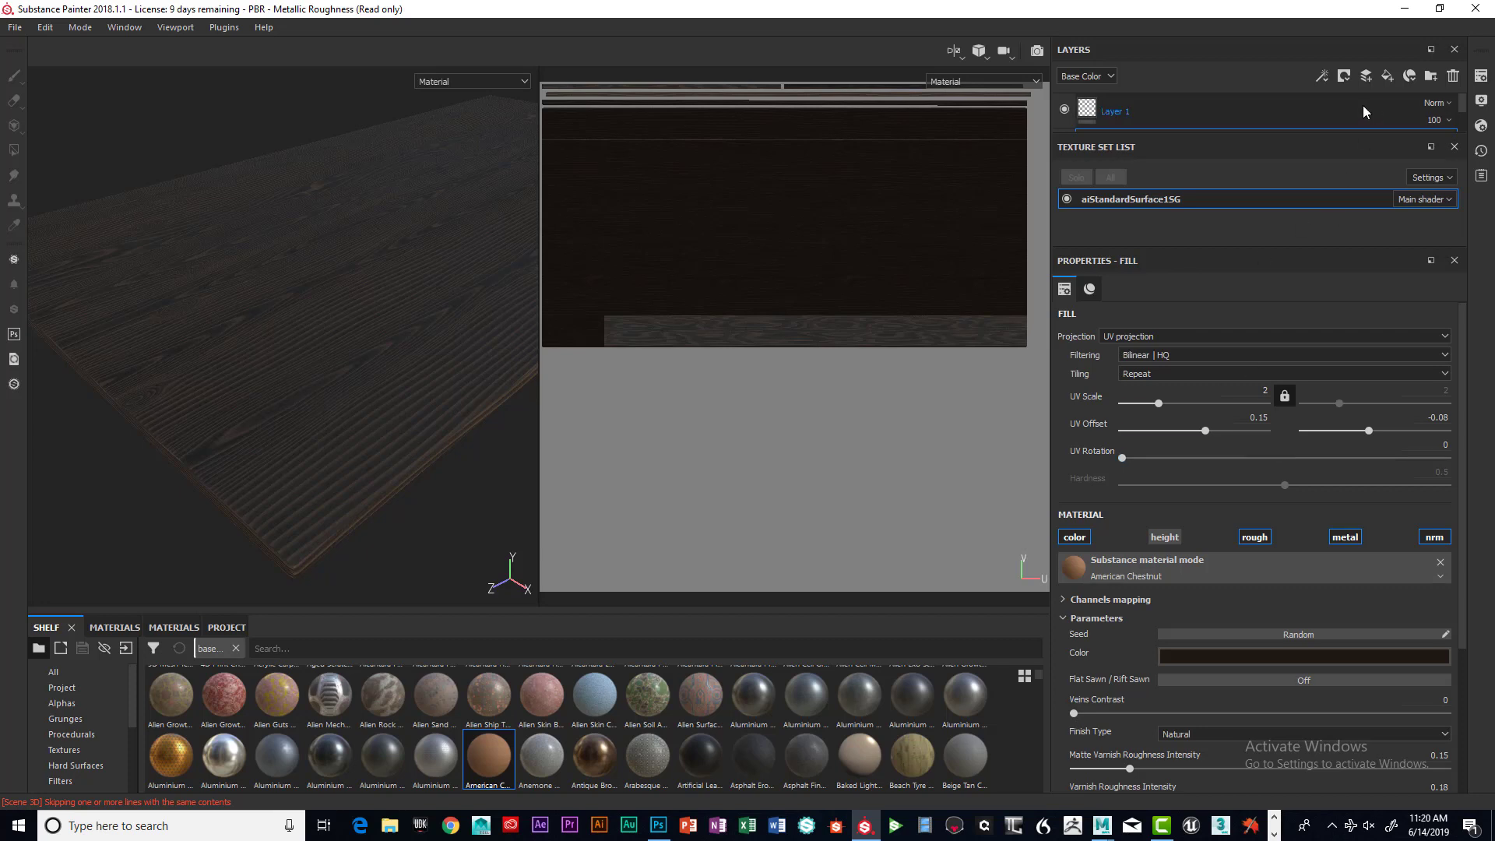
Enlarge the layer list to show both layers, select the American Chestnut layer, and check the table top
scroll(1254, 117, down, 1)
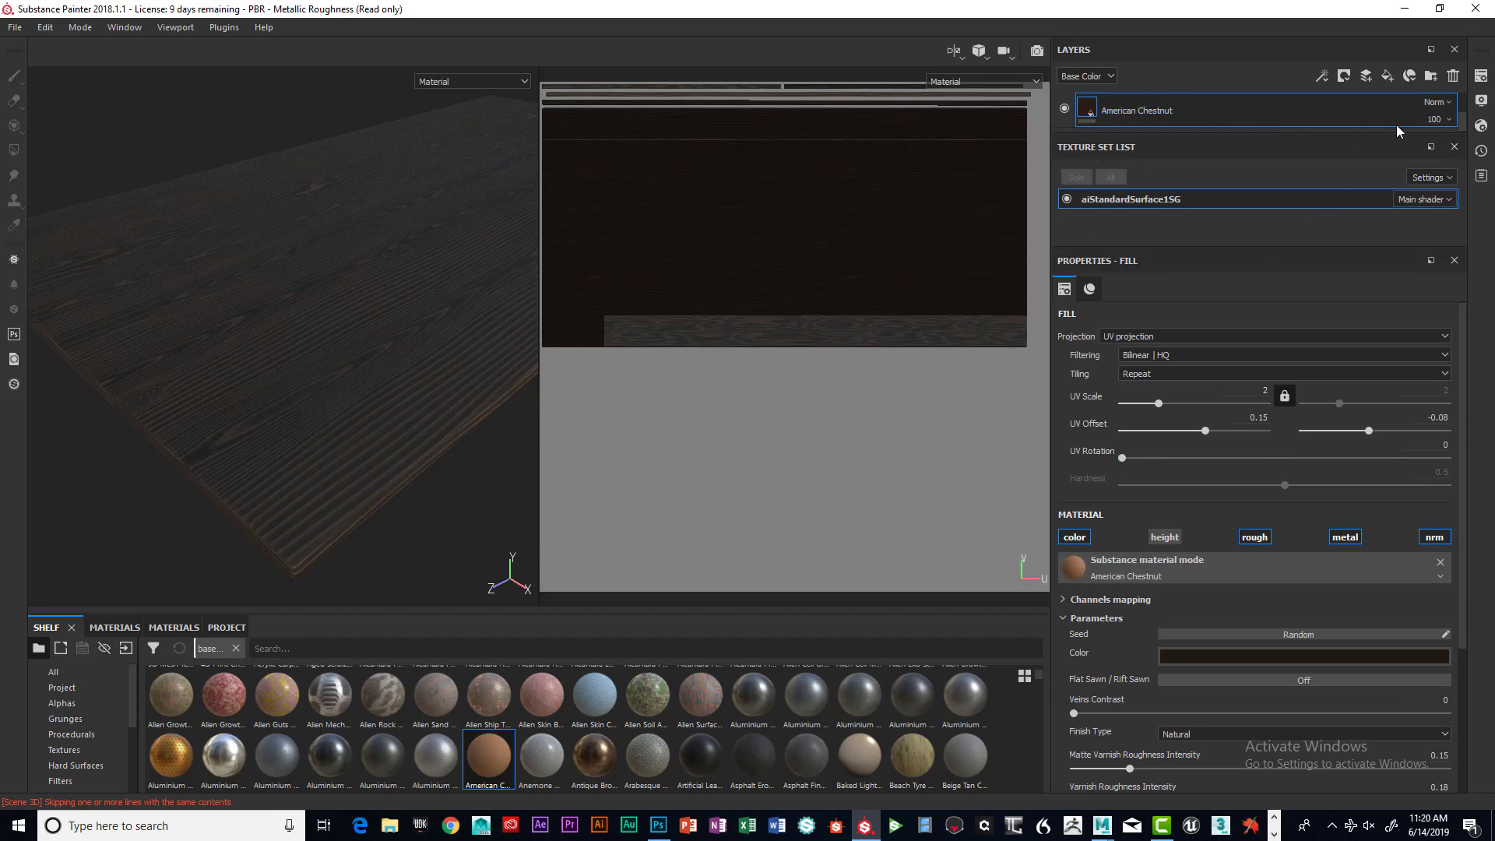
drag(1197, 134, 1206, 245)
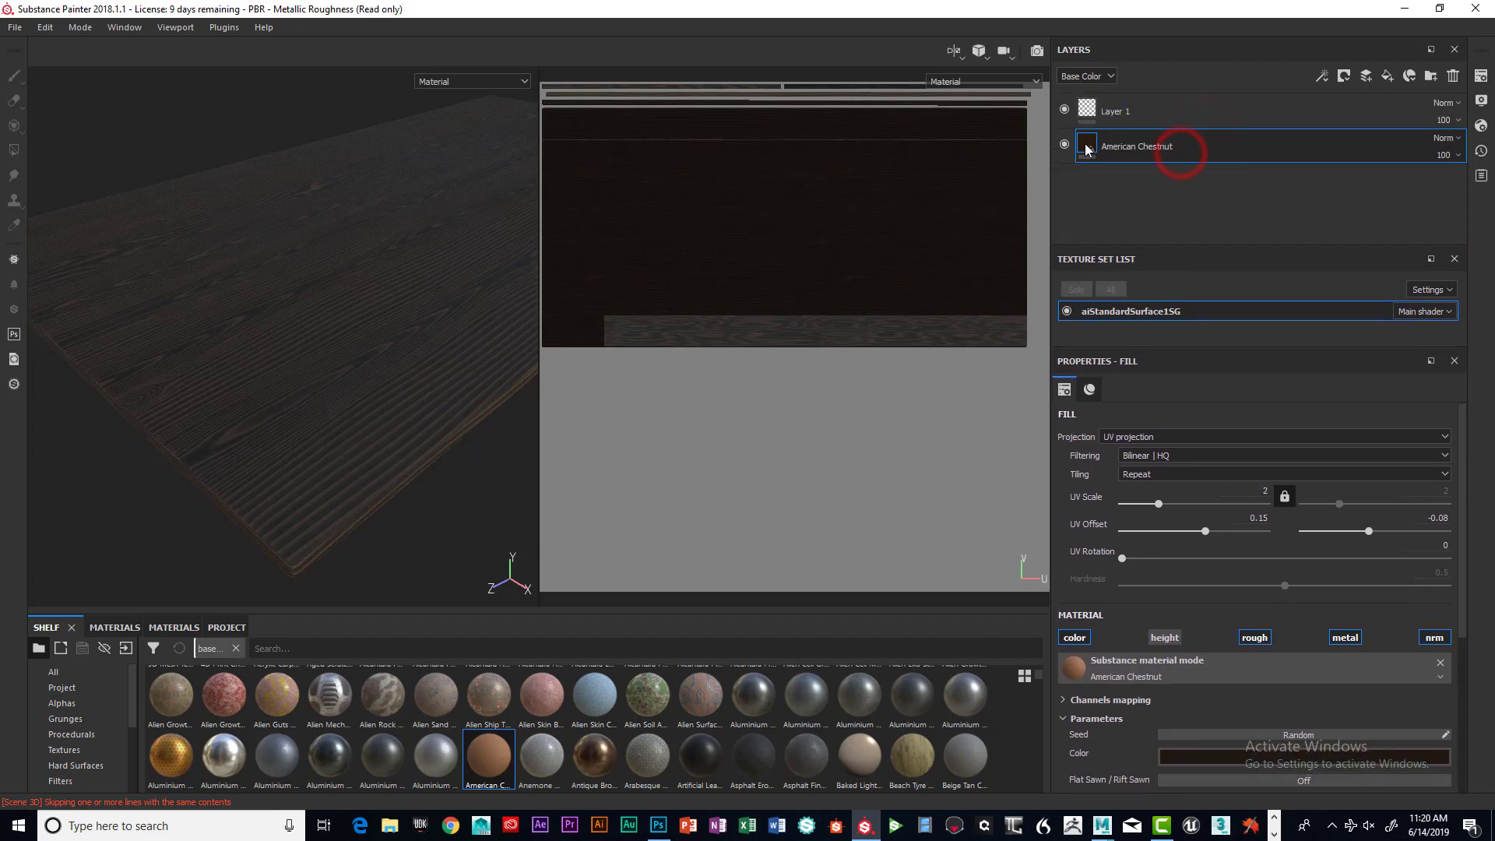
click(1085, 144)
click(1083, 155)
click(1181, 142)
mouse_move(374, 332)
alt+mouse_down()
mouse_move(360, 38)
mouse_move(345, 244)
mouse_move(374, 322)
alt+mouse_up()
alt+middle_drag(374, 322, 313, 348)
alt+drag(313, 348, 317, 353)
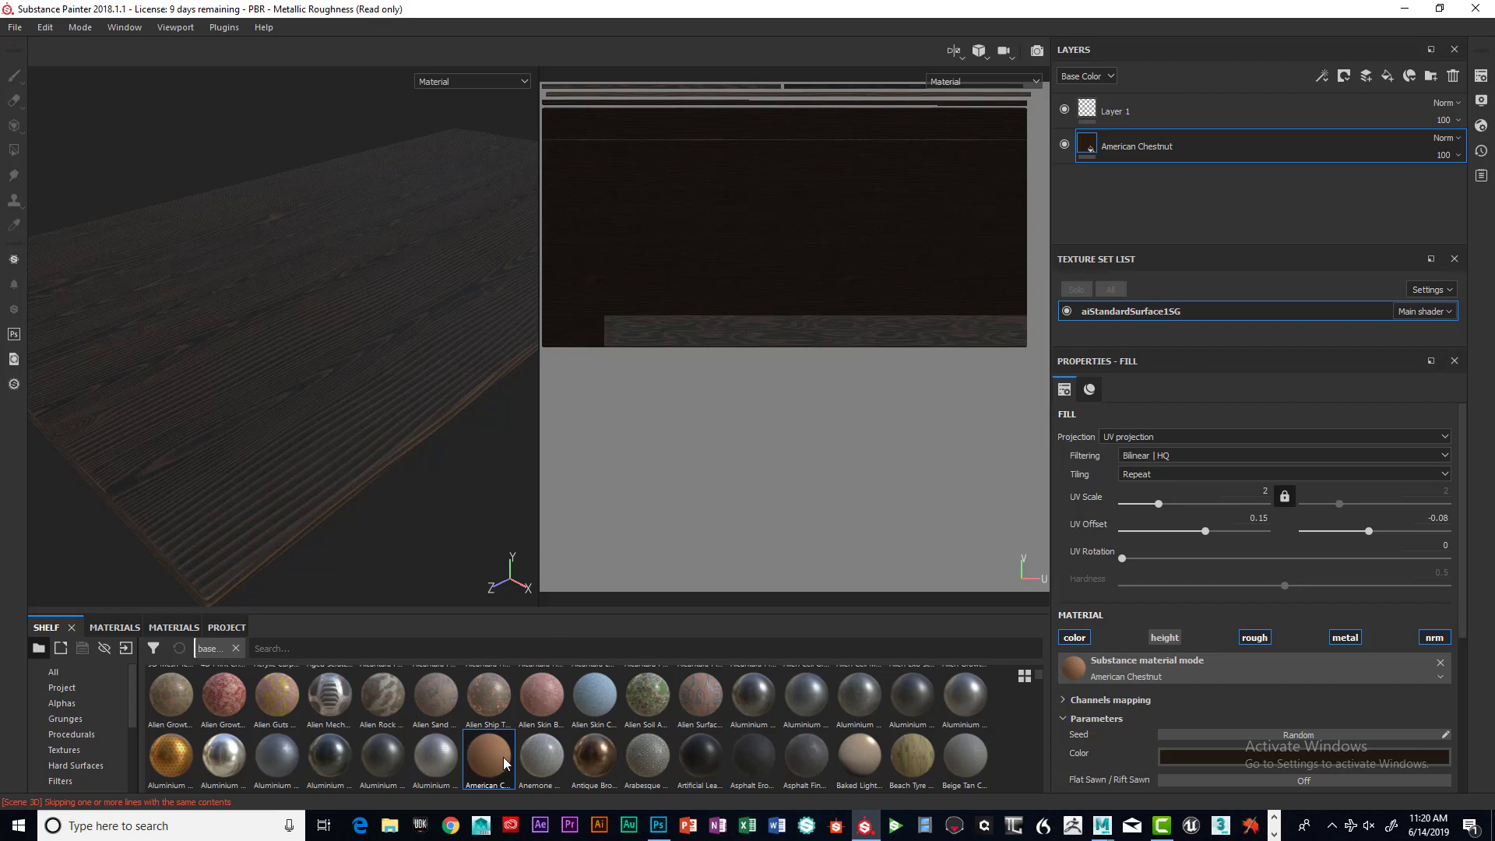
Add a folder above the American Chestnut layer and rename it Dark_Wood
mouse_move(492, 756)
click(1431, 77)
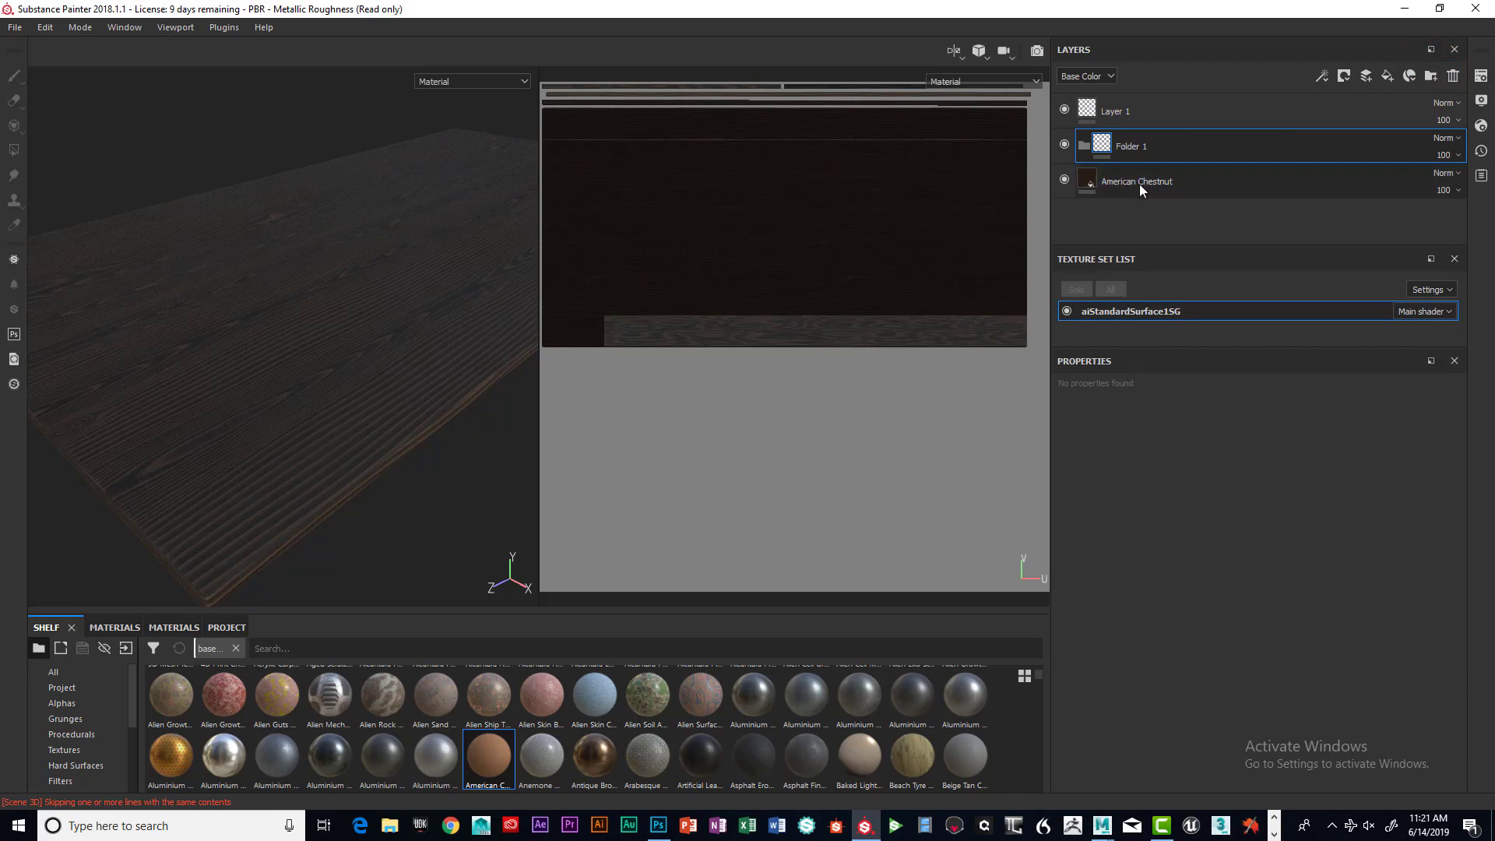
double_click(1137, 148)
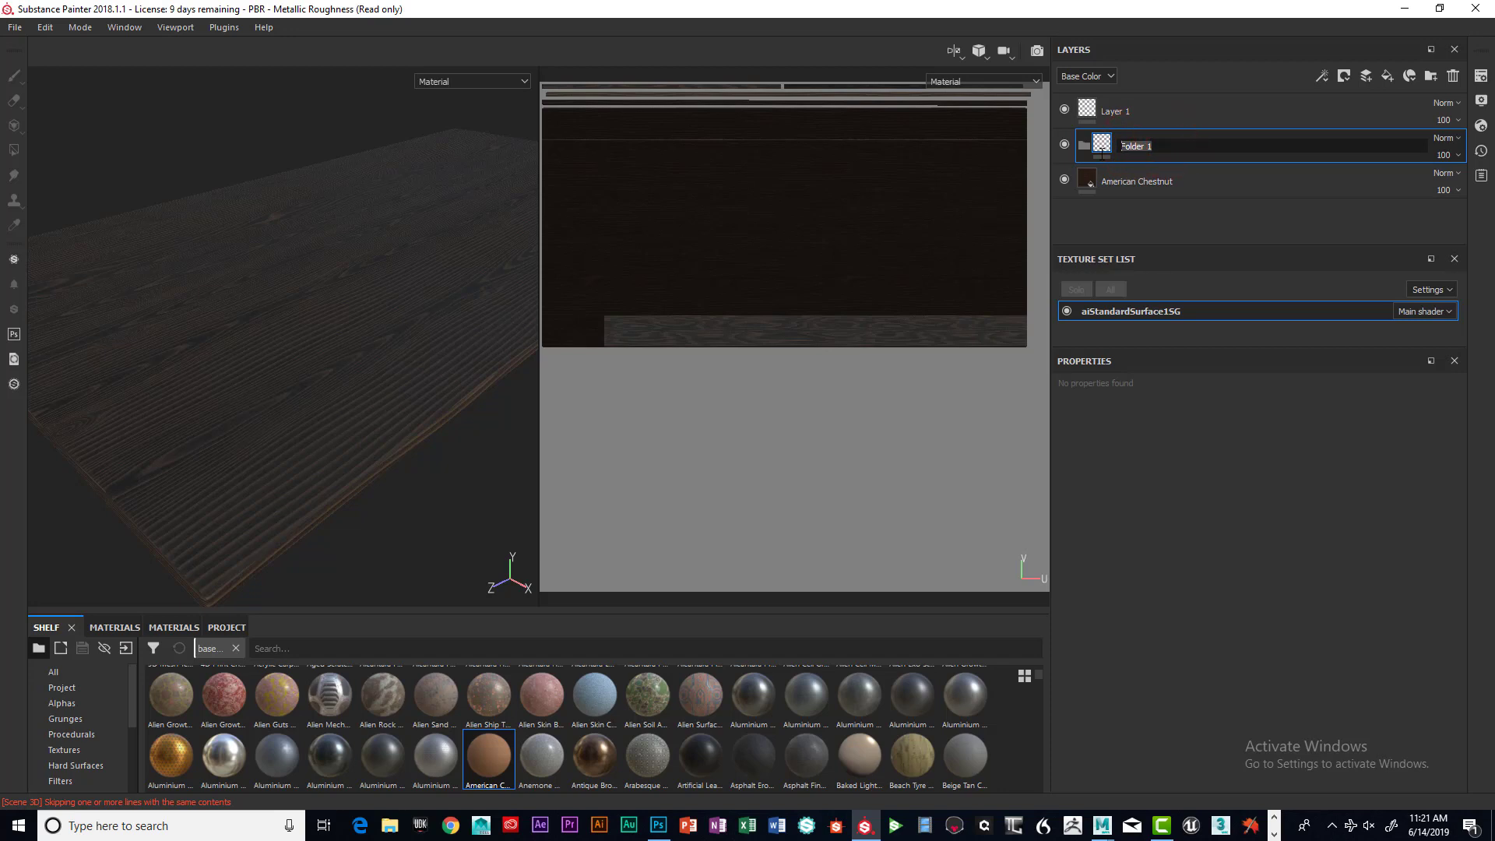
text(DarK_Wood)
drag(1174, 145, 1110, 148)
text(Da)
key(Return)
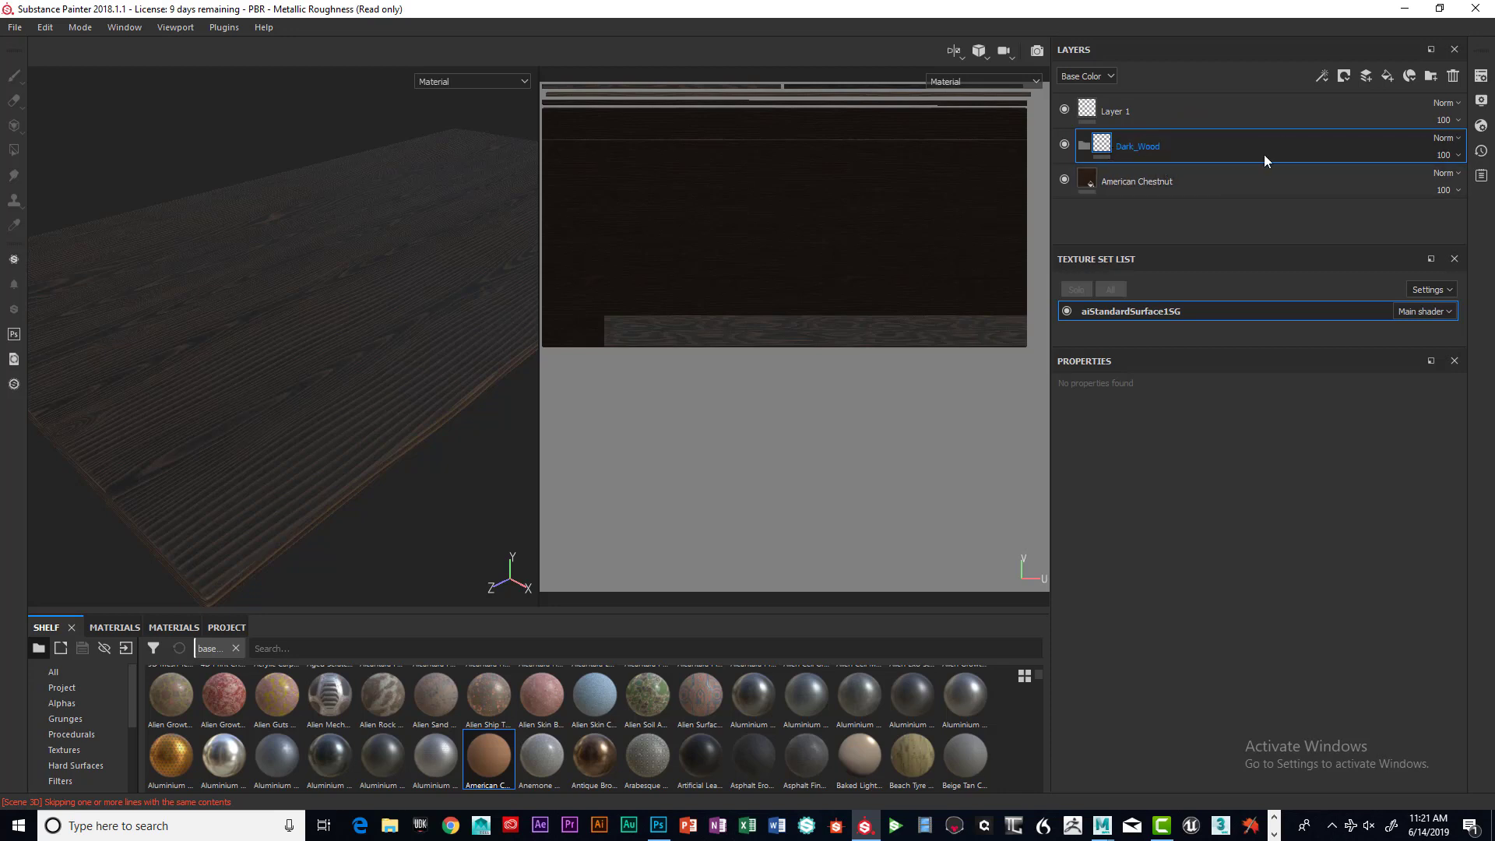
Move the American Chestnut layer into the Dark_Wood folder and create a smart material from that folder
click(1166, 183)
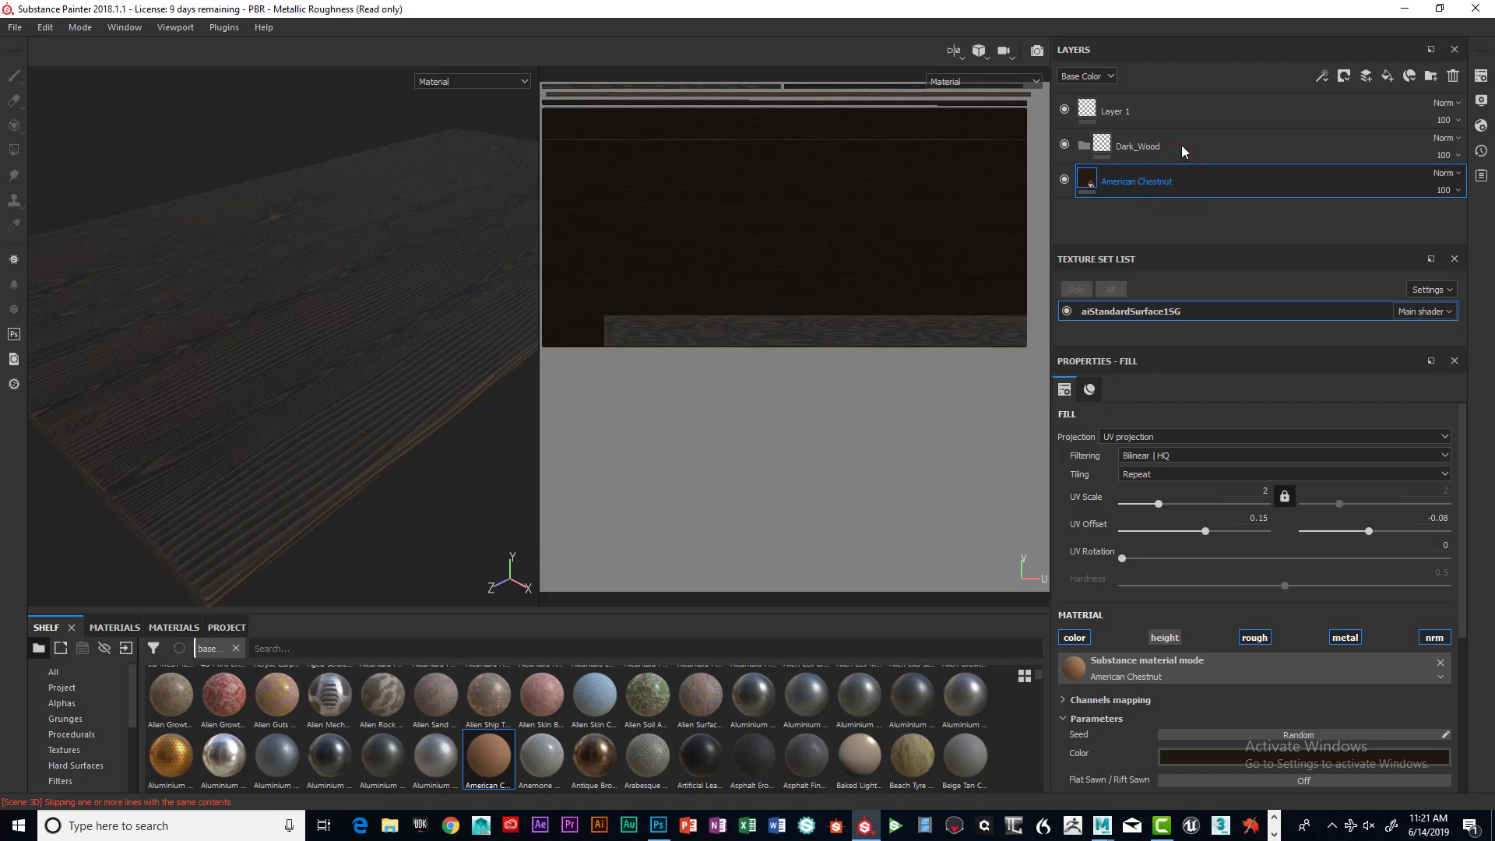
drag(1163, 172, 1161, 143)
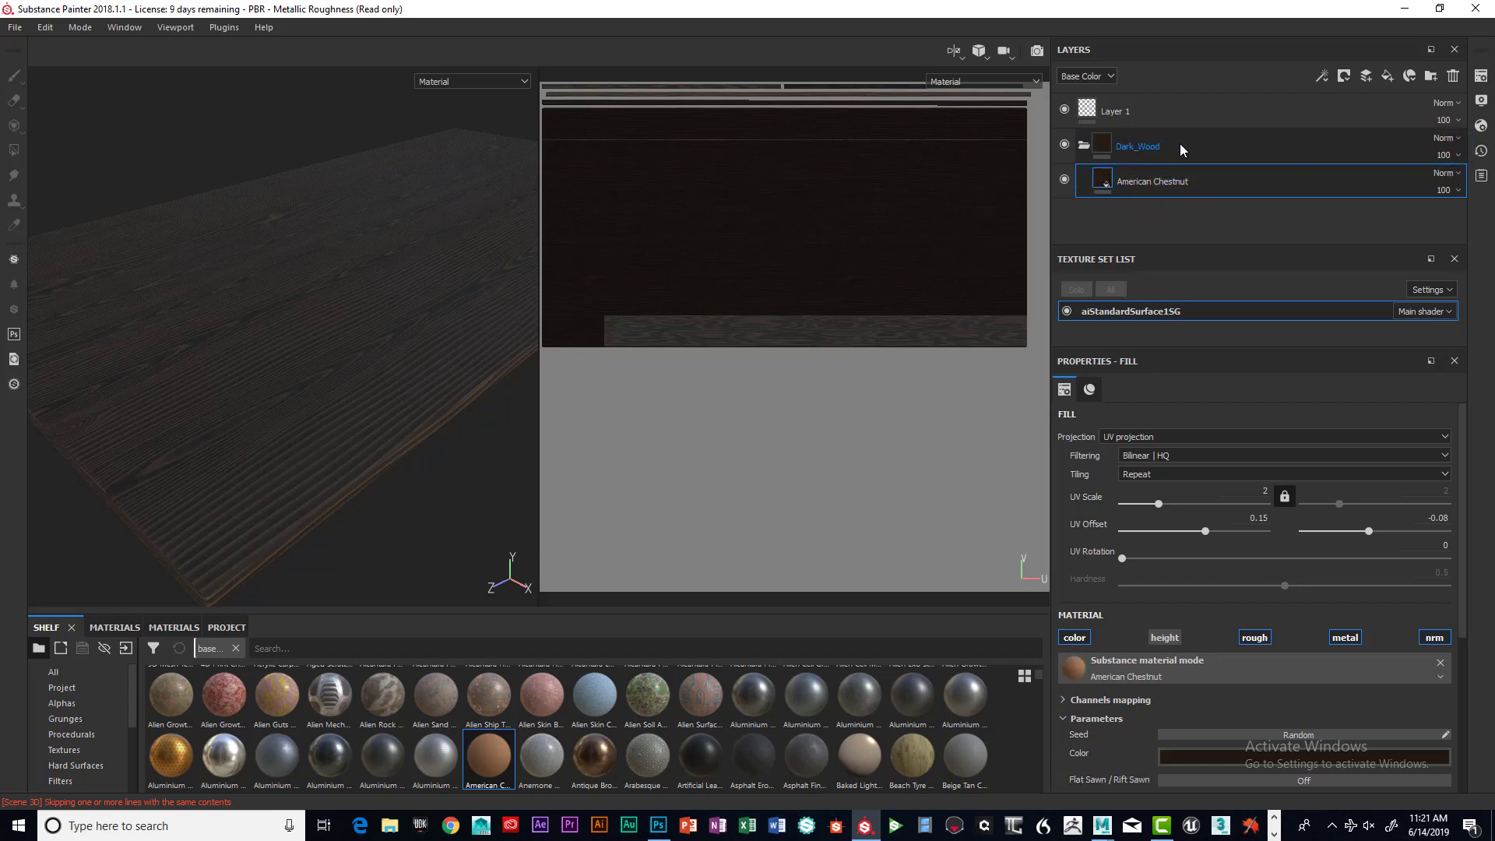
click(1179, 145)
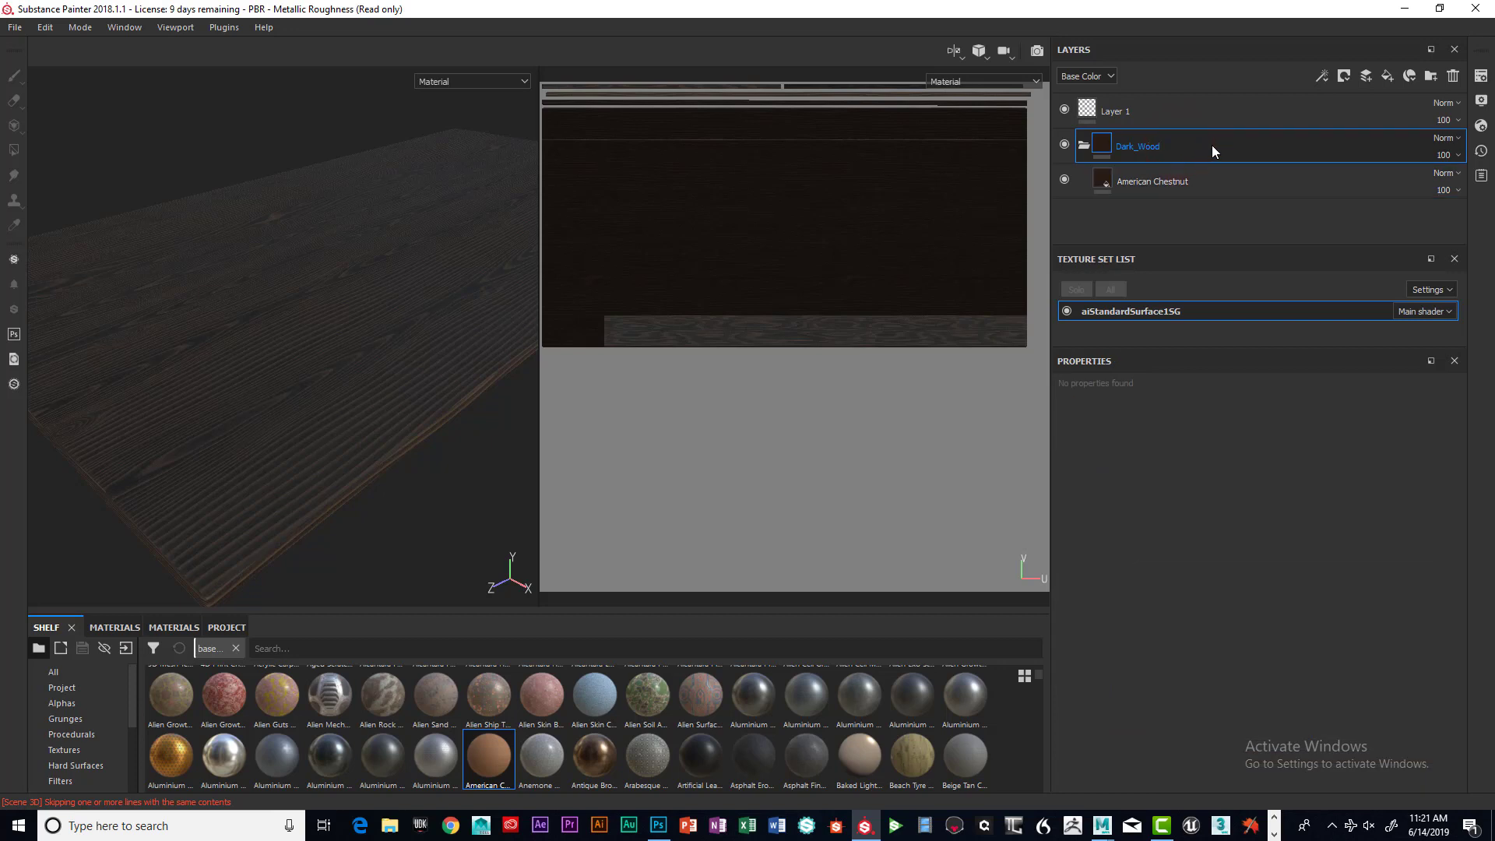
right_click(1212, 146)
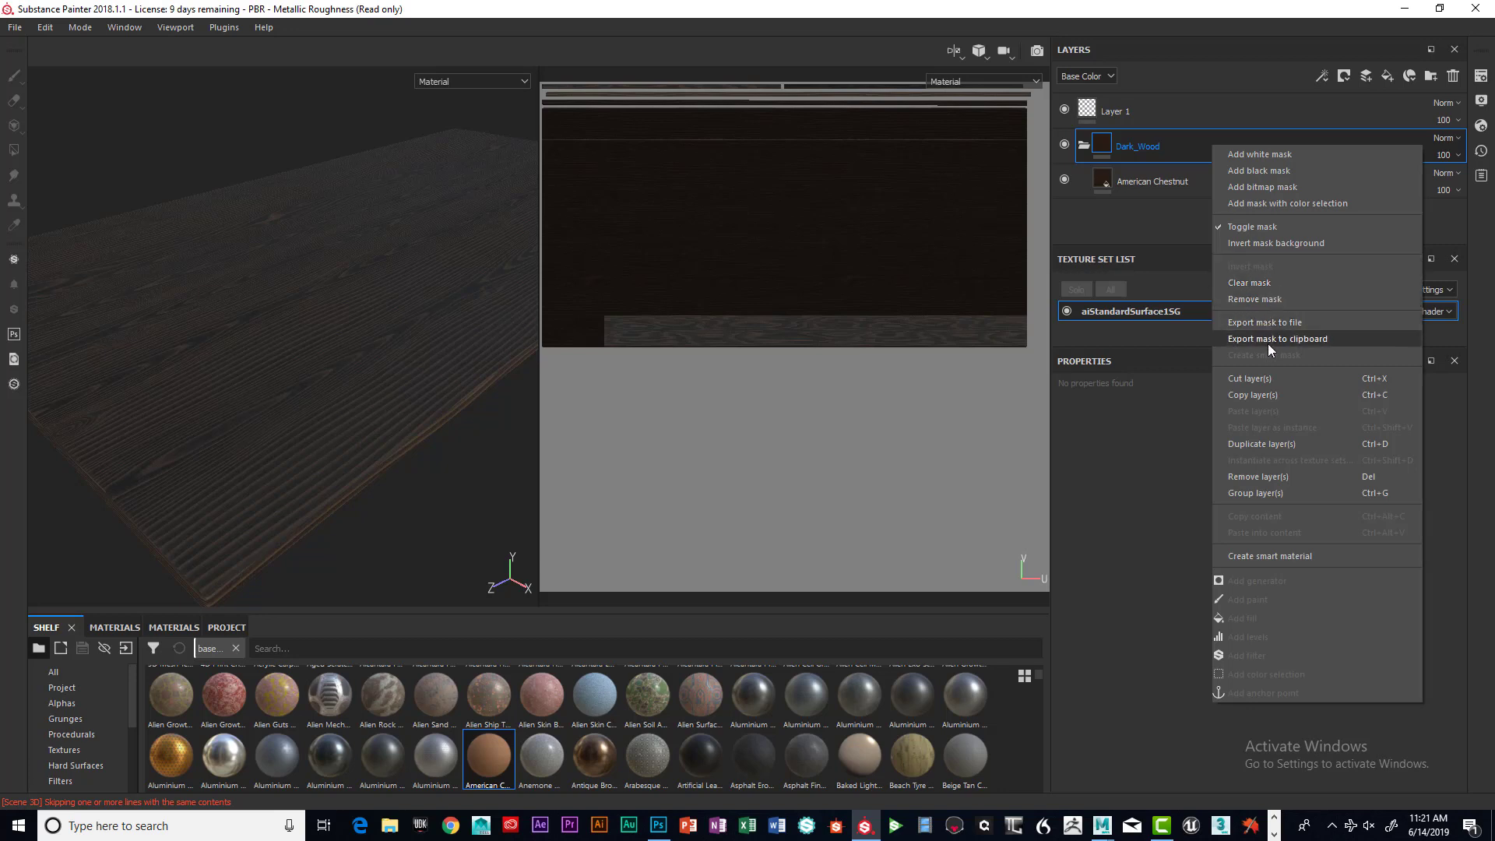
click(1280, 556)
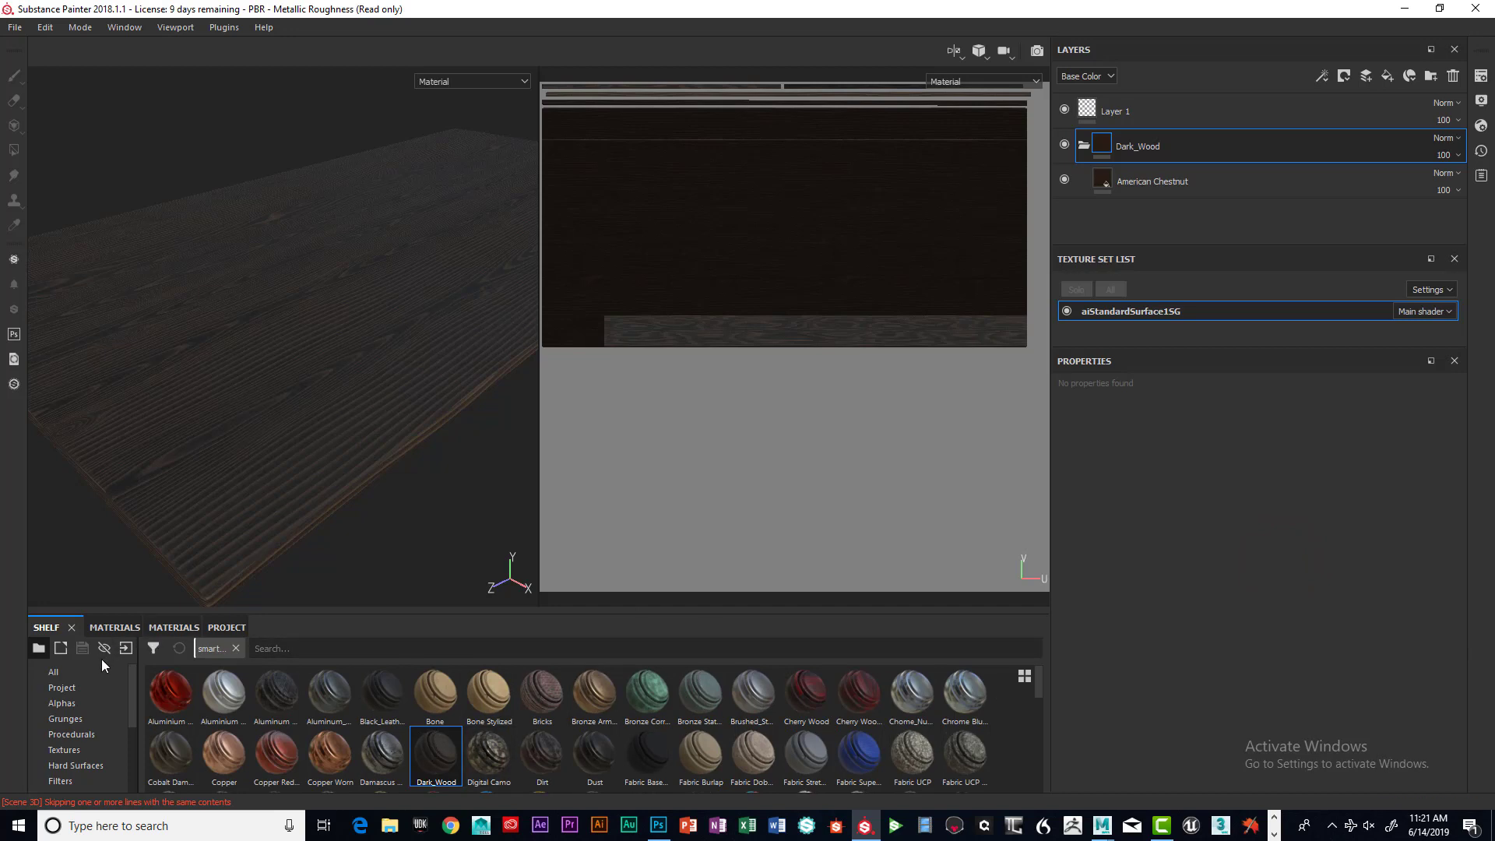
scroll(83, 694, down, 2)
scroll(82, 695, down, 2)
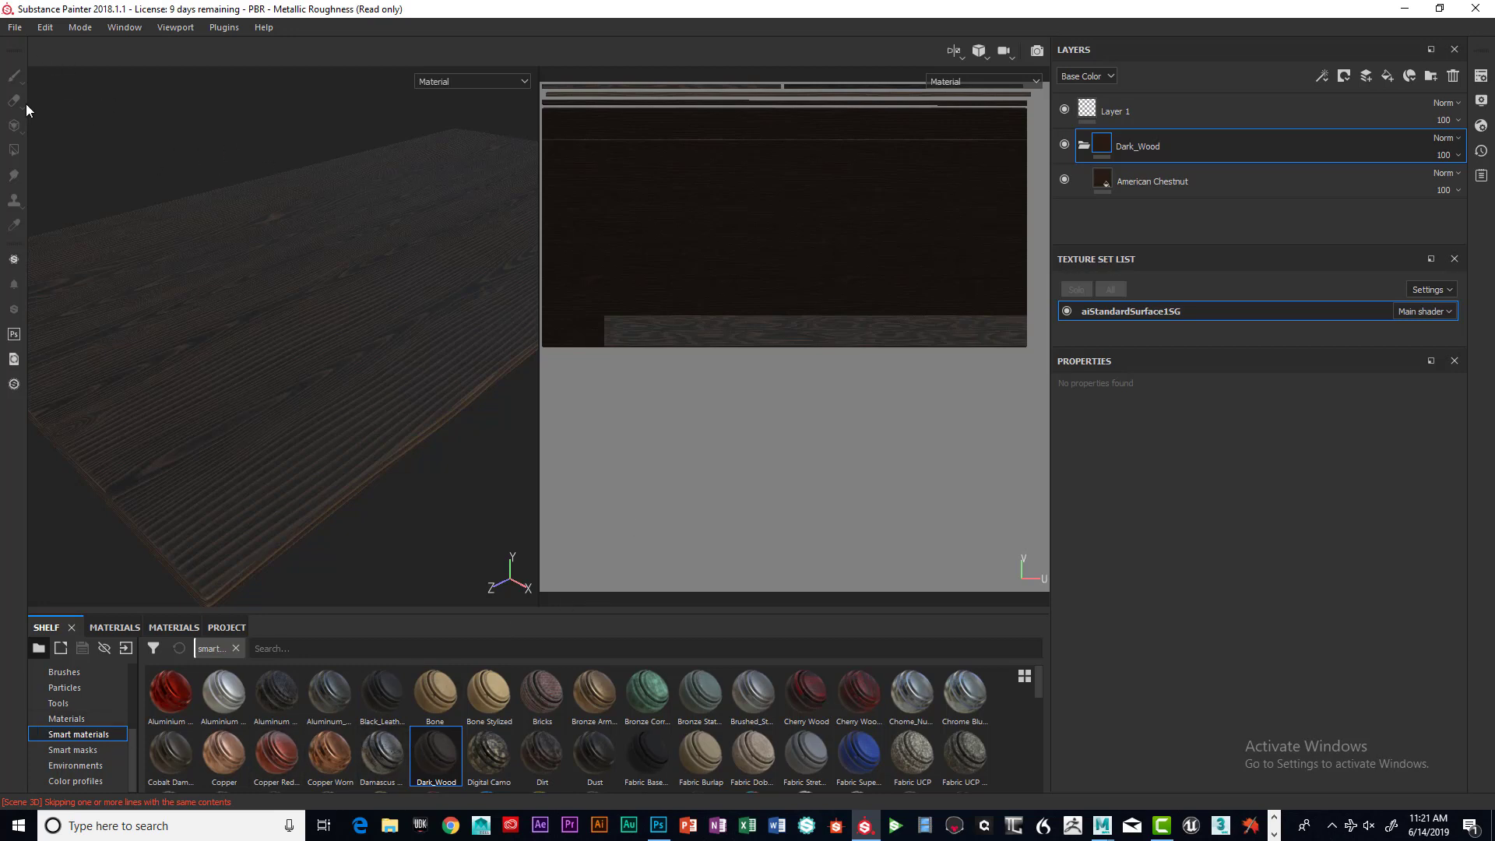
Open the texture export settings and set the common padding to No padding (Passthrough)
click(14, 27)
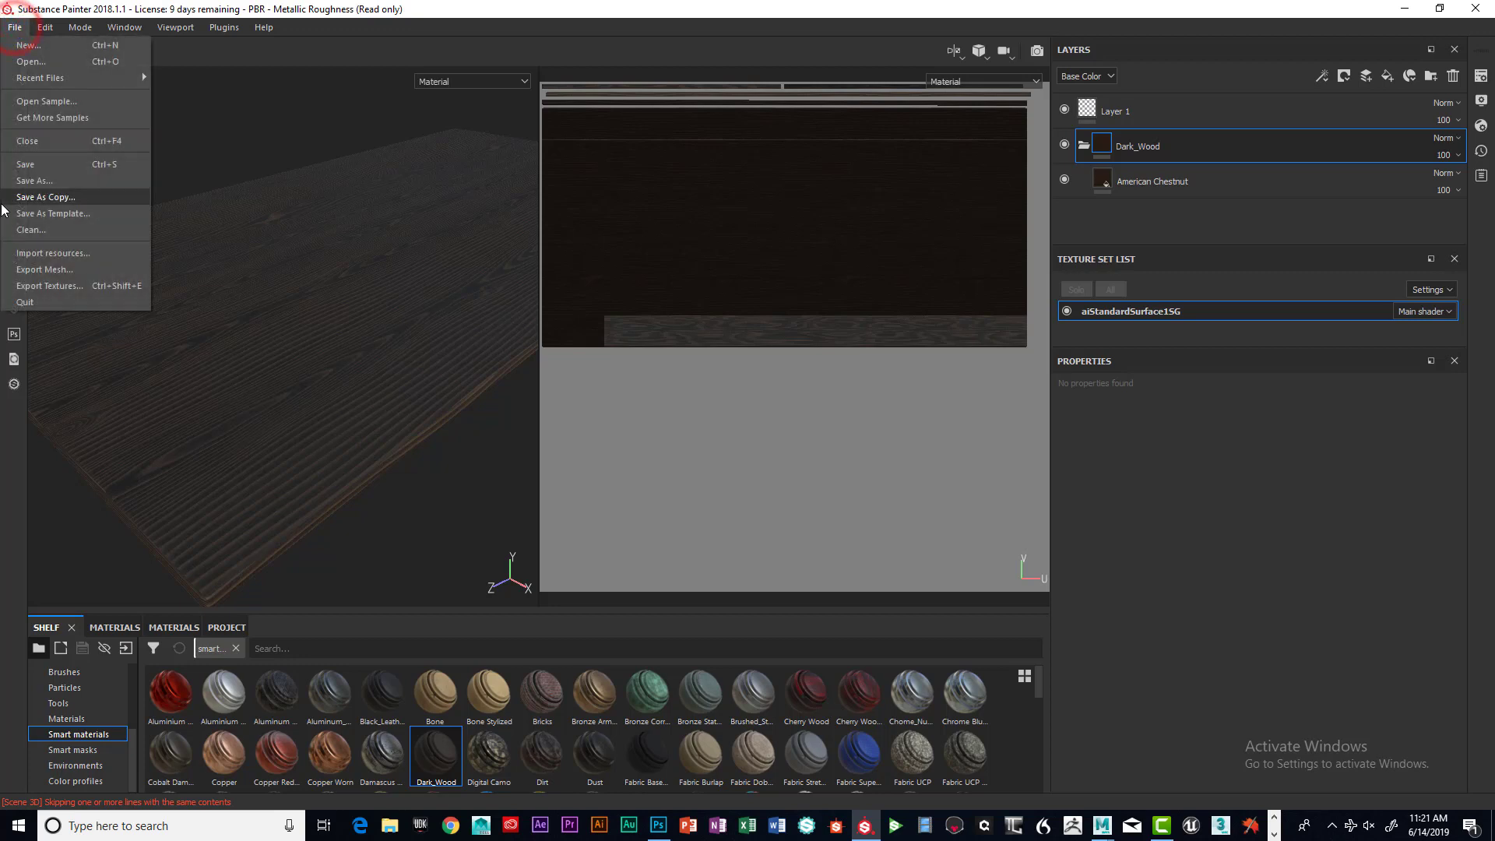
click(58, 285)
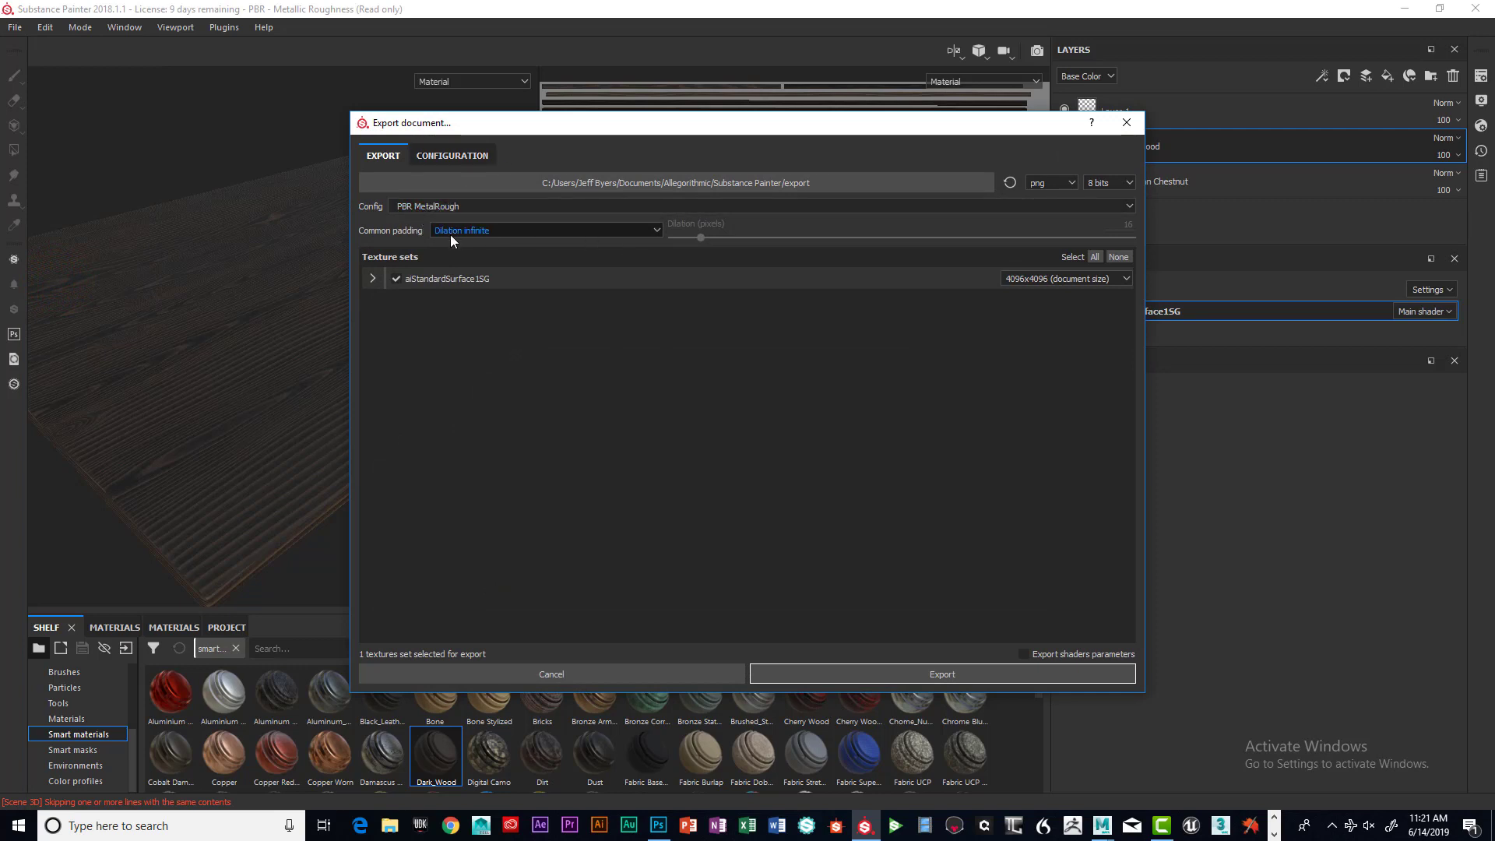
click(643, 228)
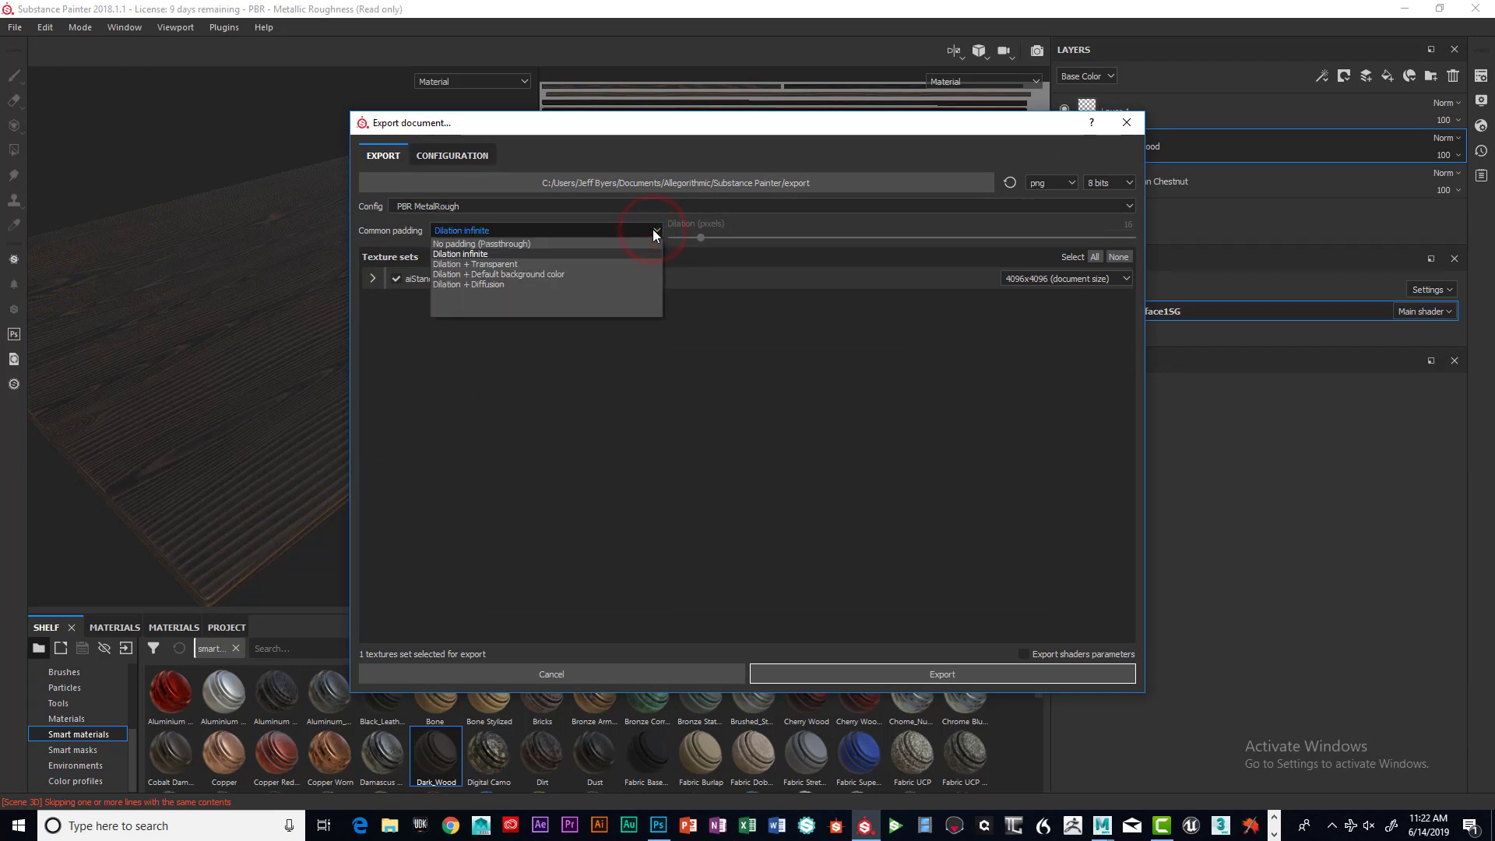
click(527, 244)
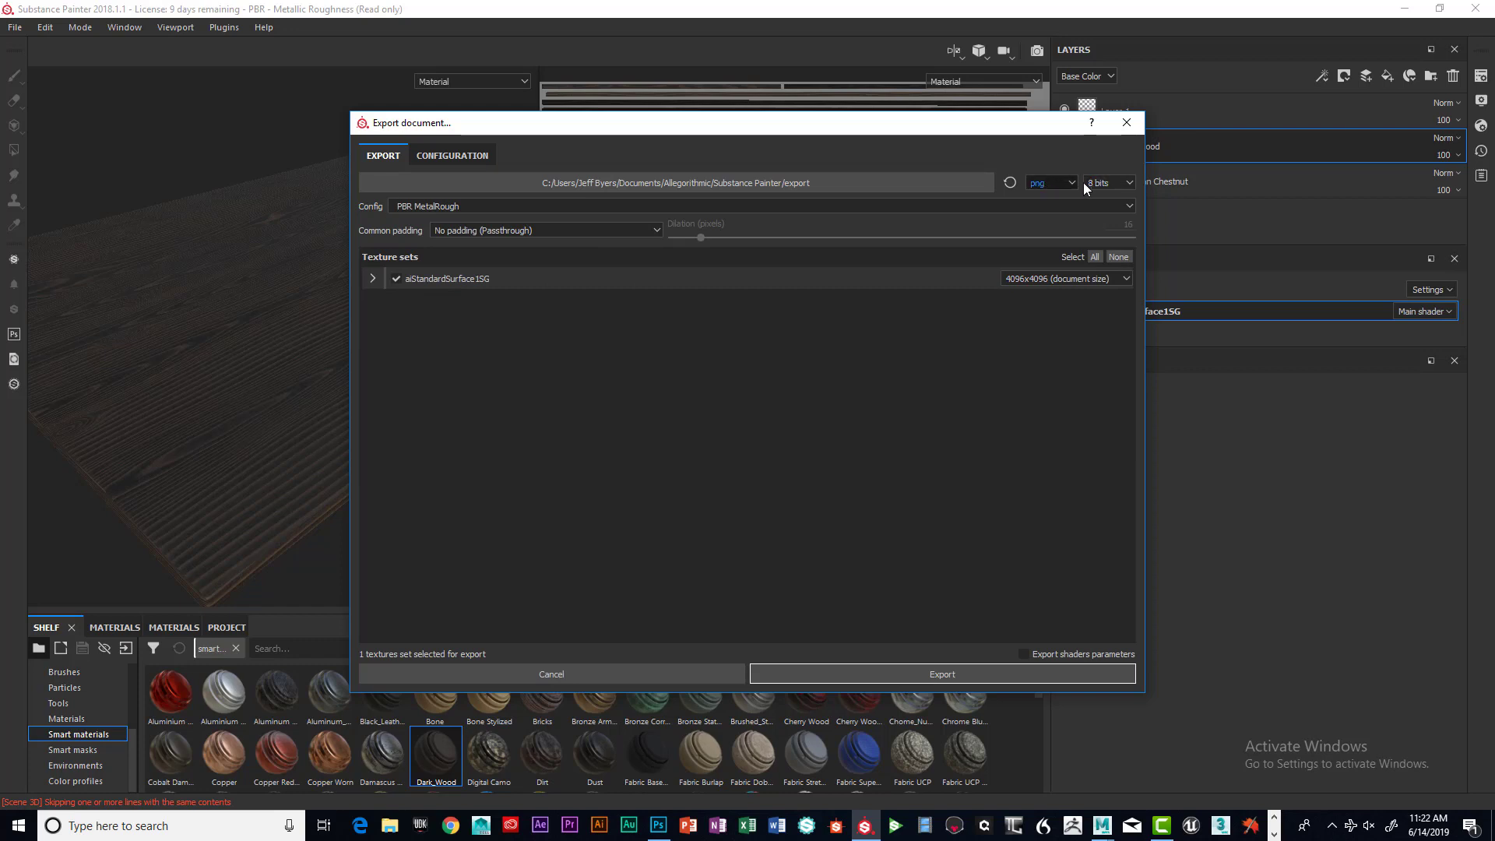
Examine the output maps of the PBR MetalRough preset in the export configuration
click(451, 156)
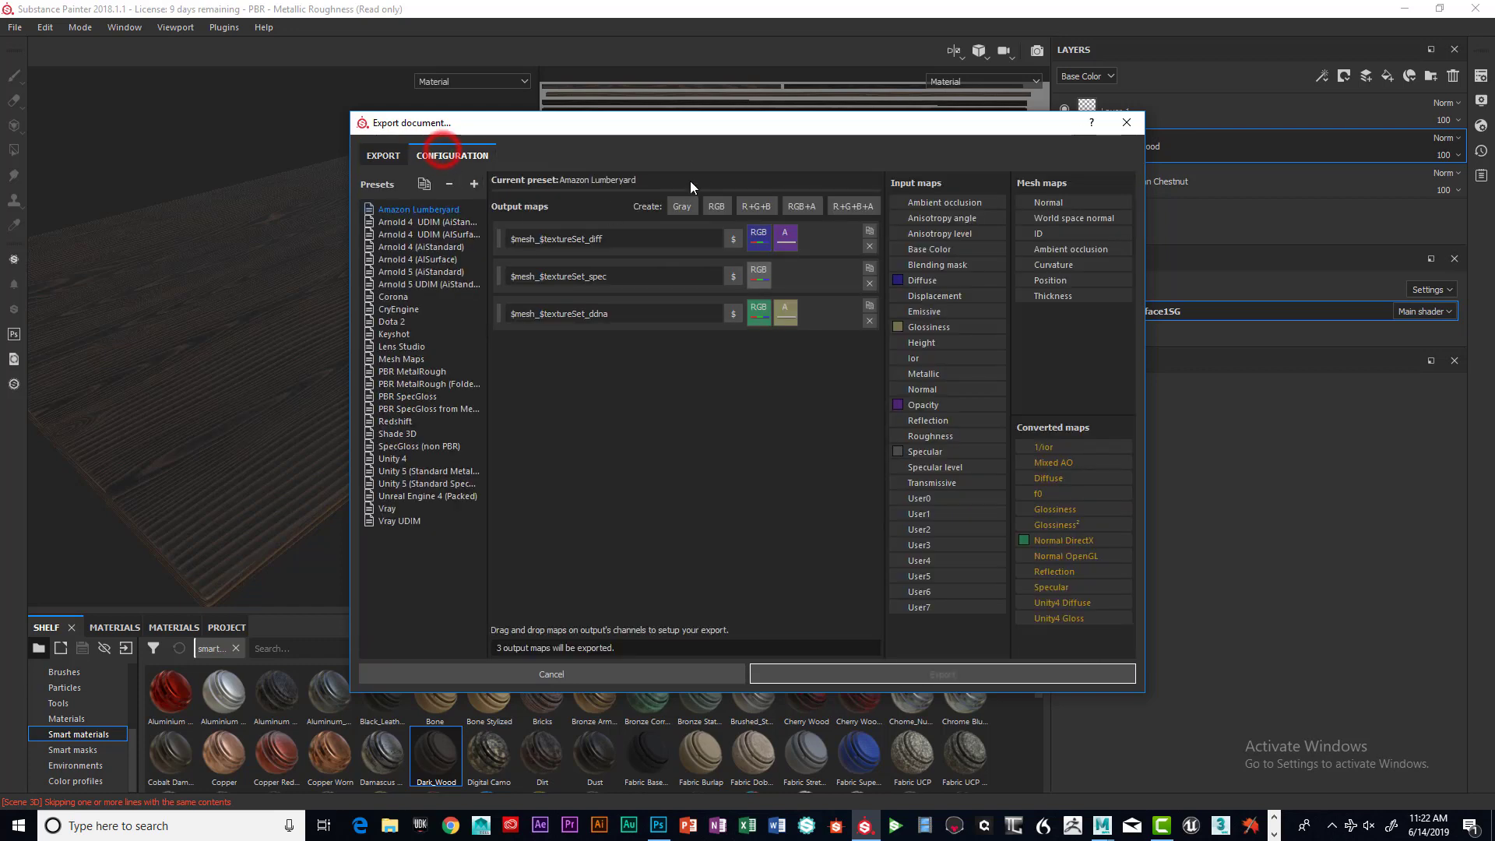
click(387, 373)
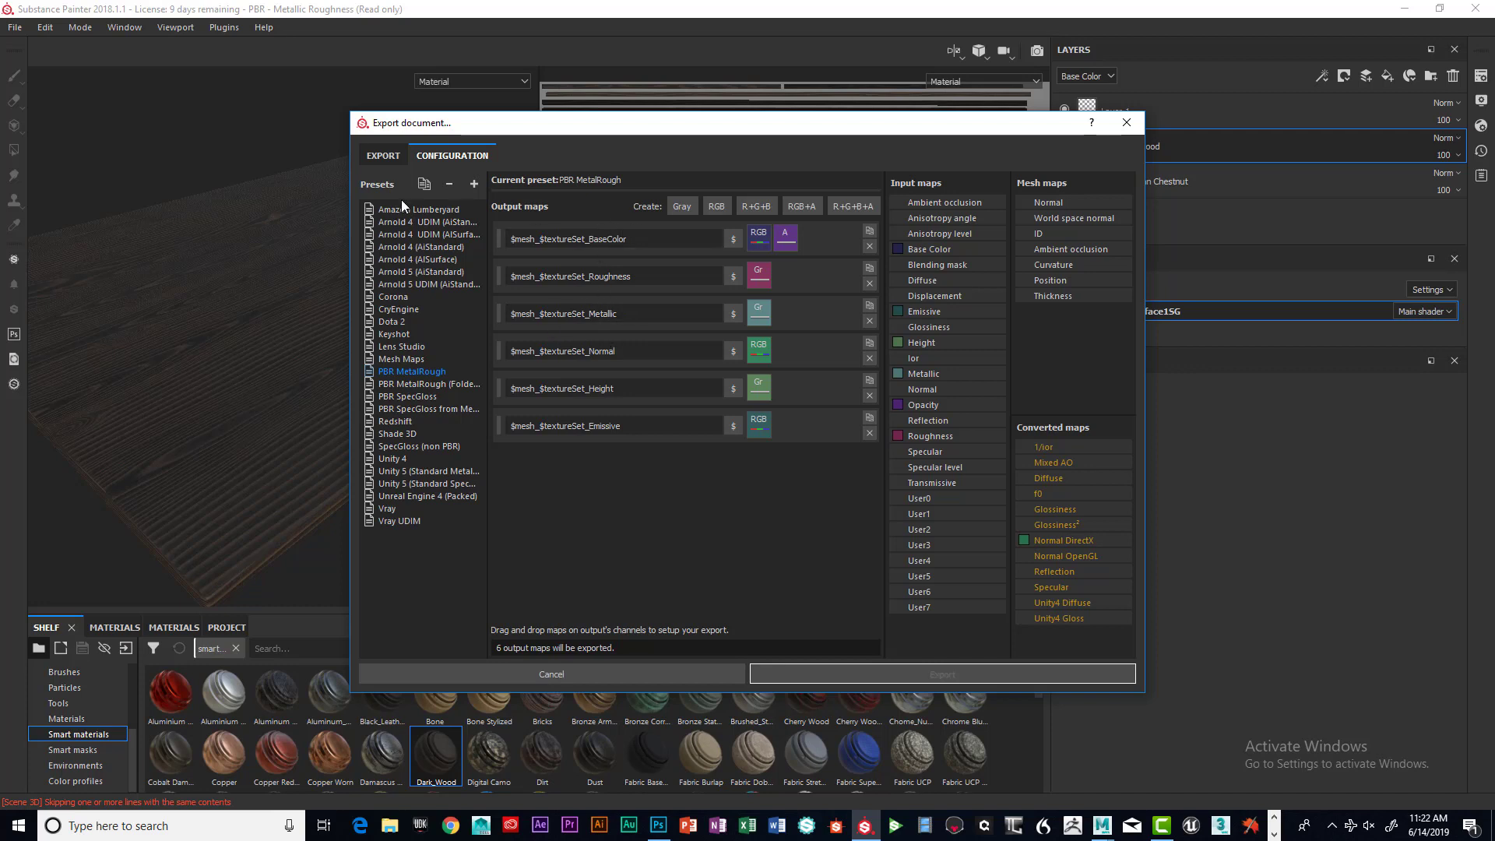
Set the texture export destination to the sourceimages folder of the ANI150_Exercise_01 project under Documents/maya/projects
click(382, 154)
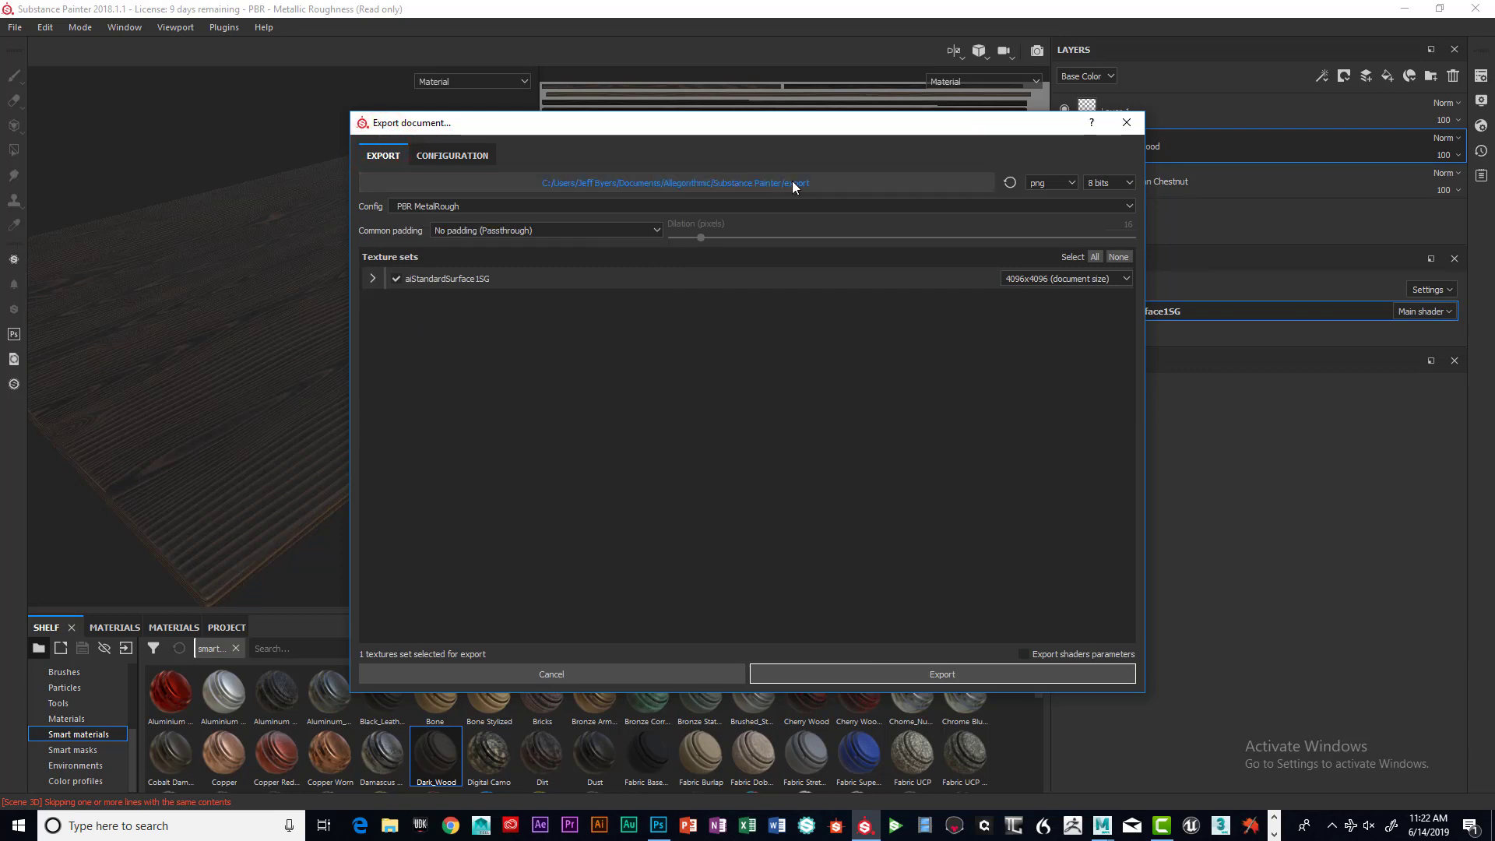
click(922, 183)
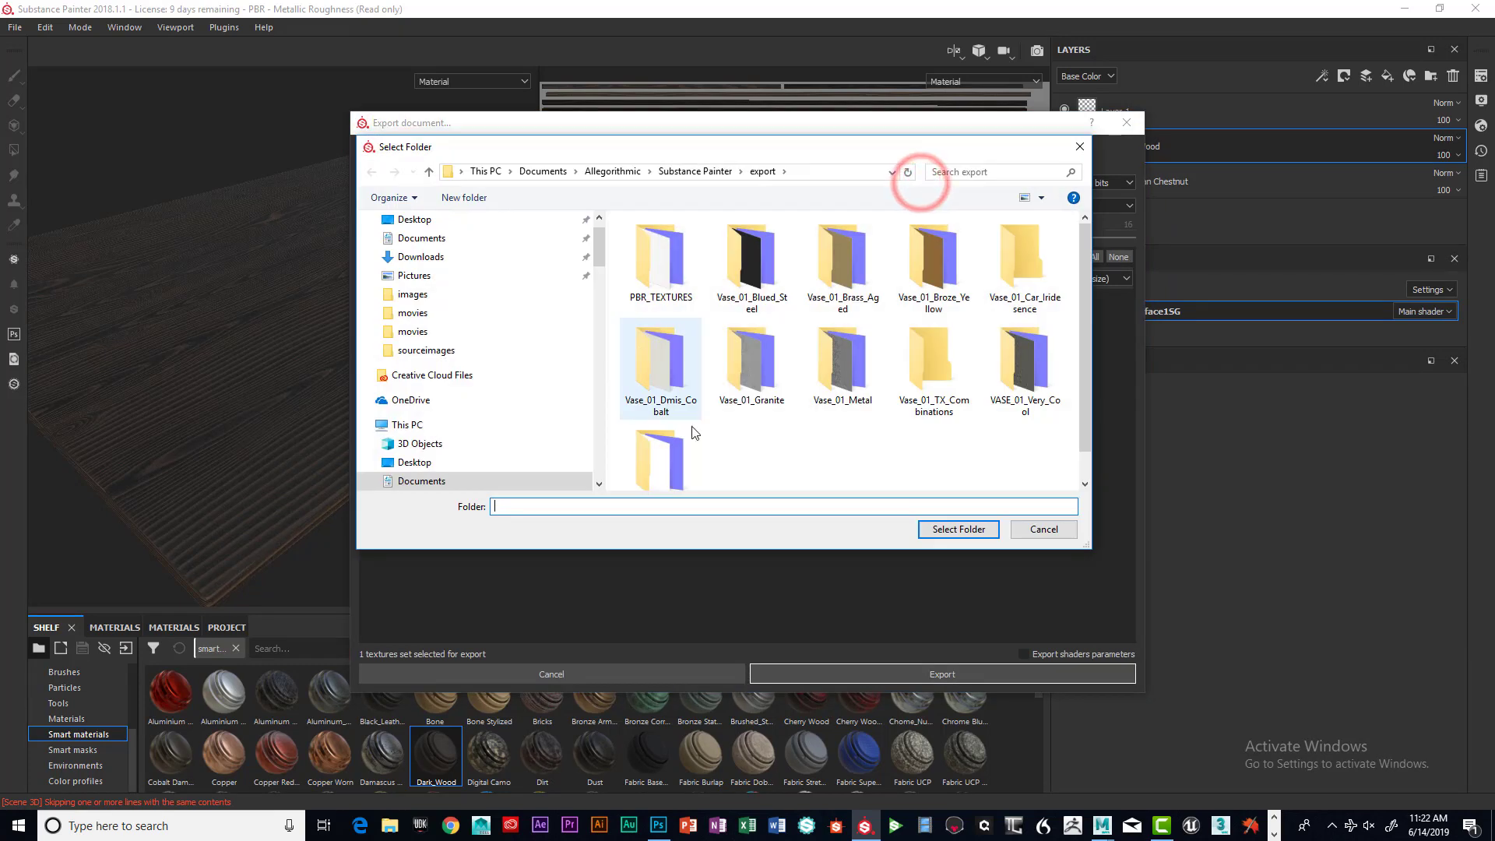
click(432, 238)
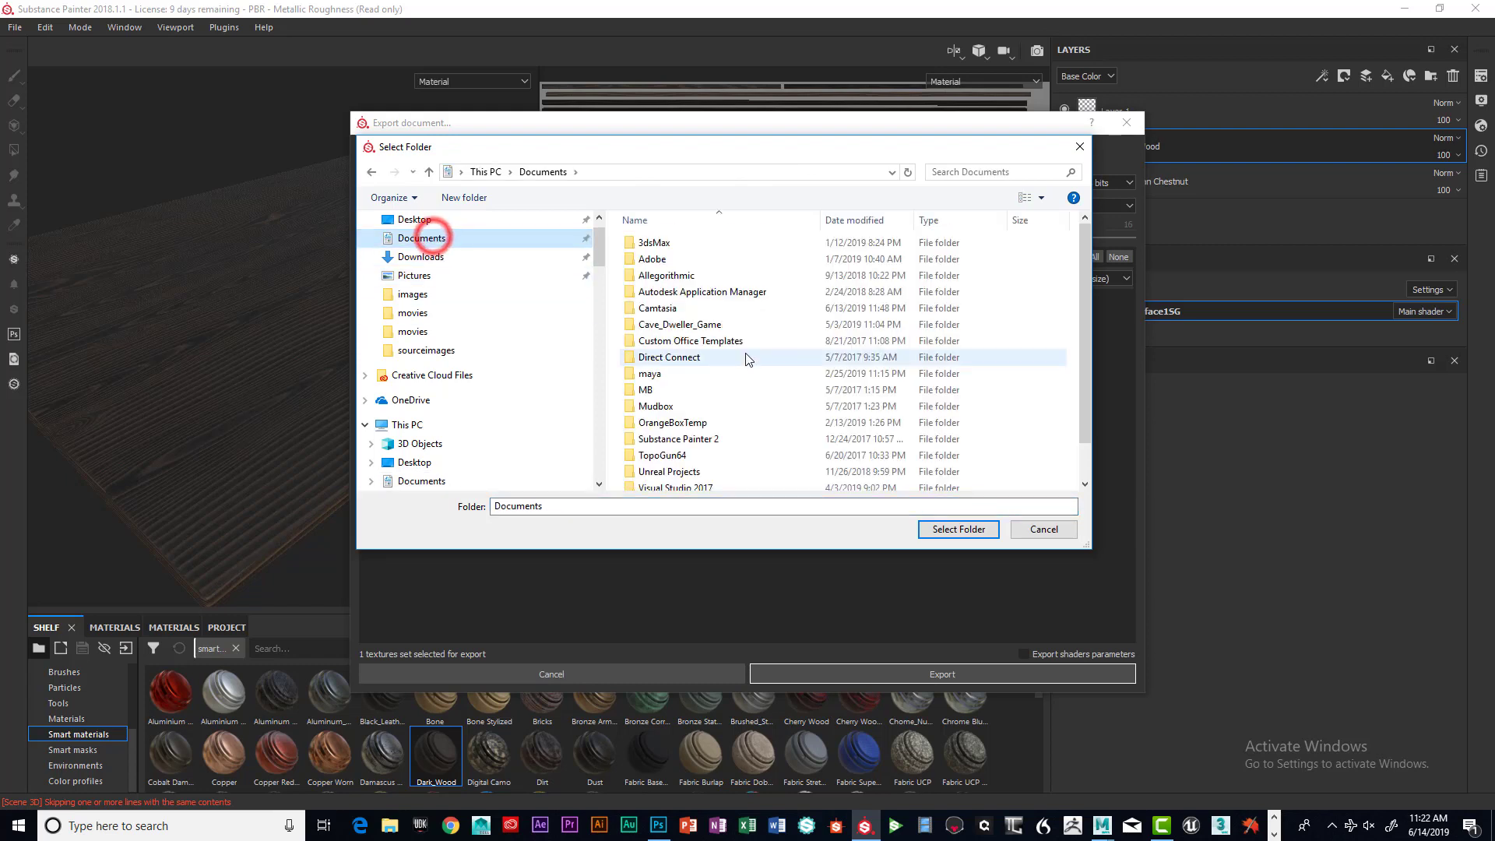
double_click(657, 375)
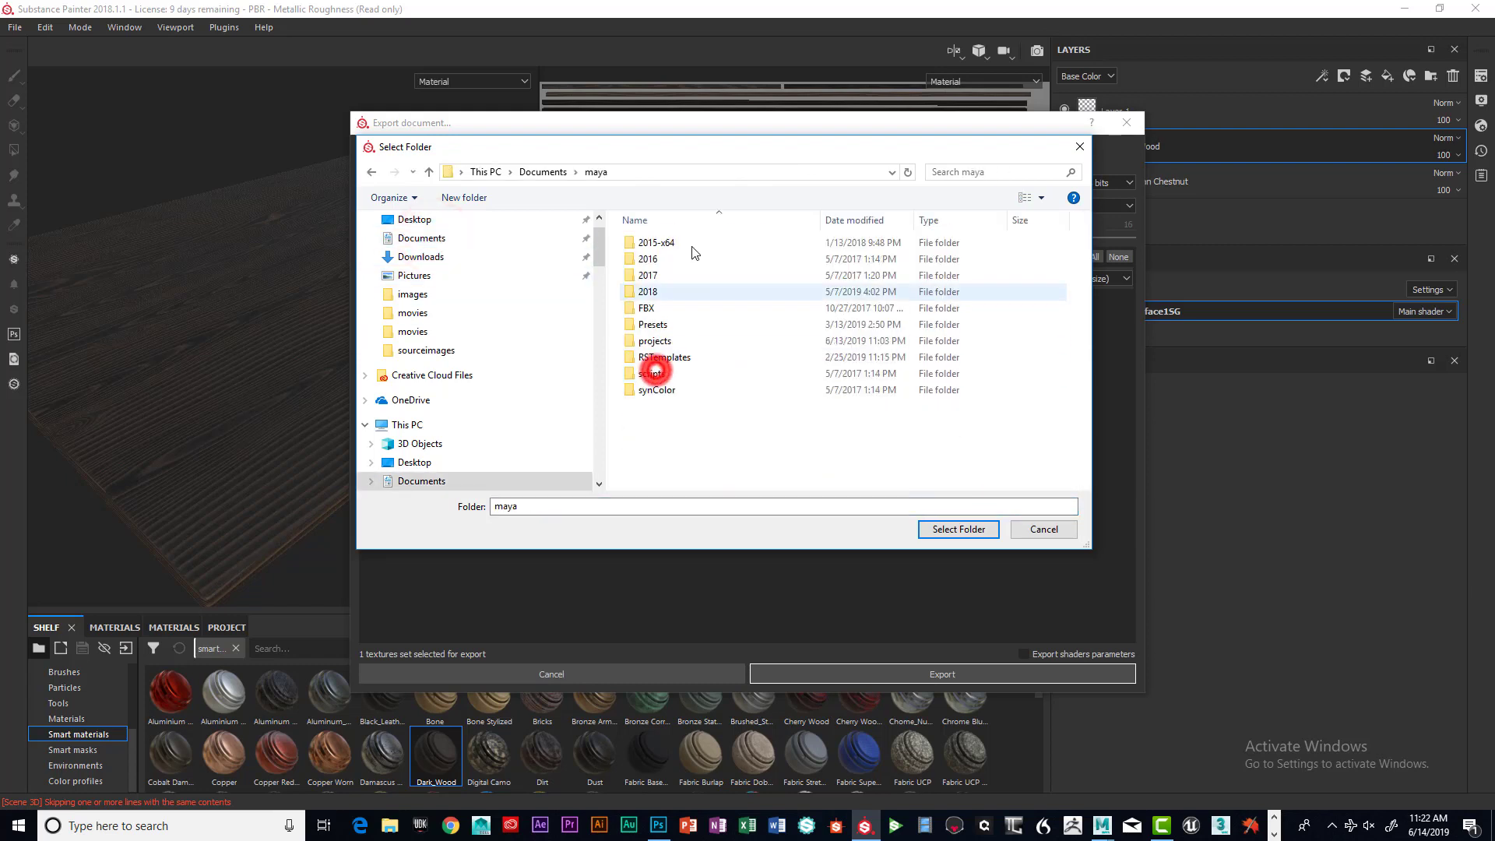
double_click(664, 341)
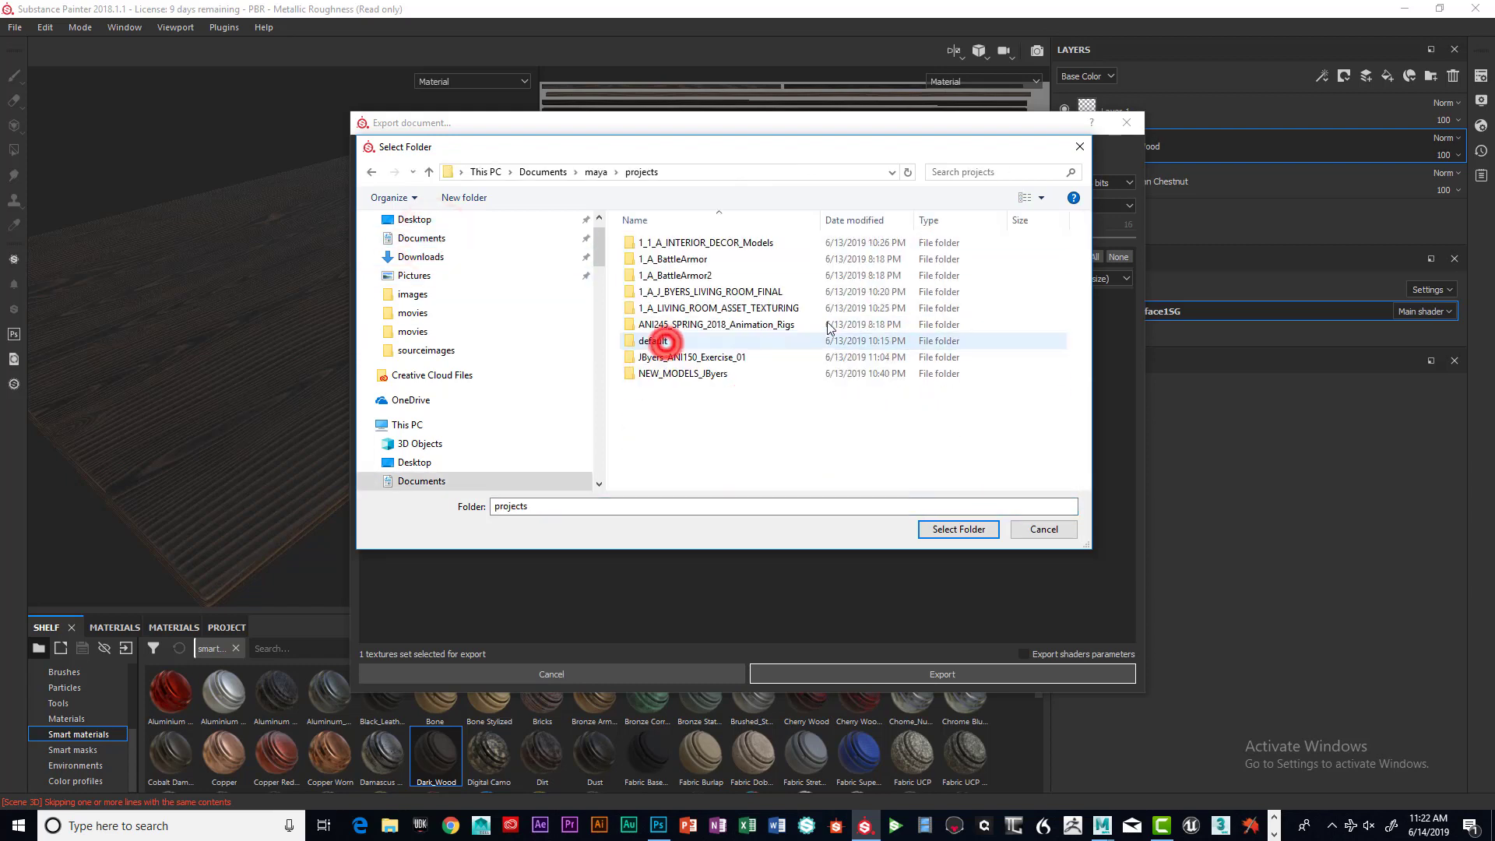
double_click(725, 357)
double_click(682, 438)
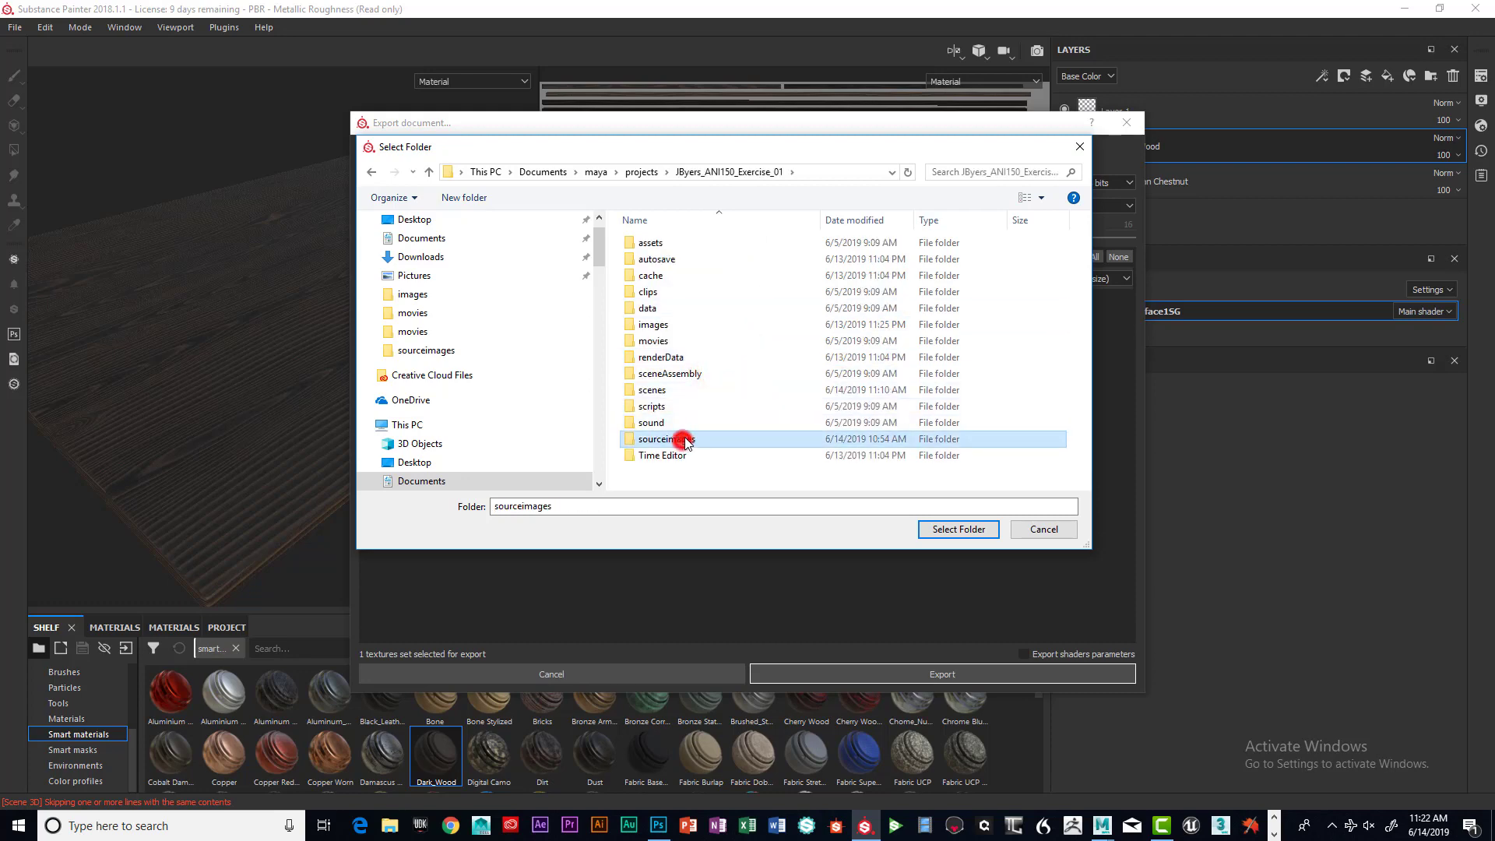
click(959, 531)
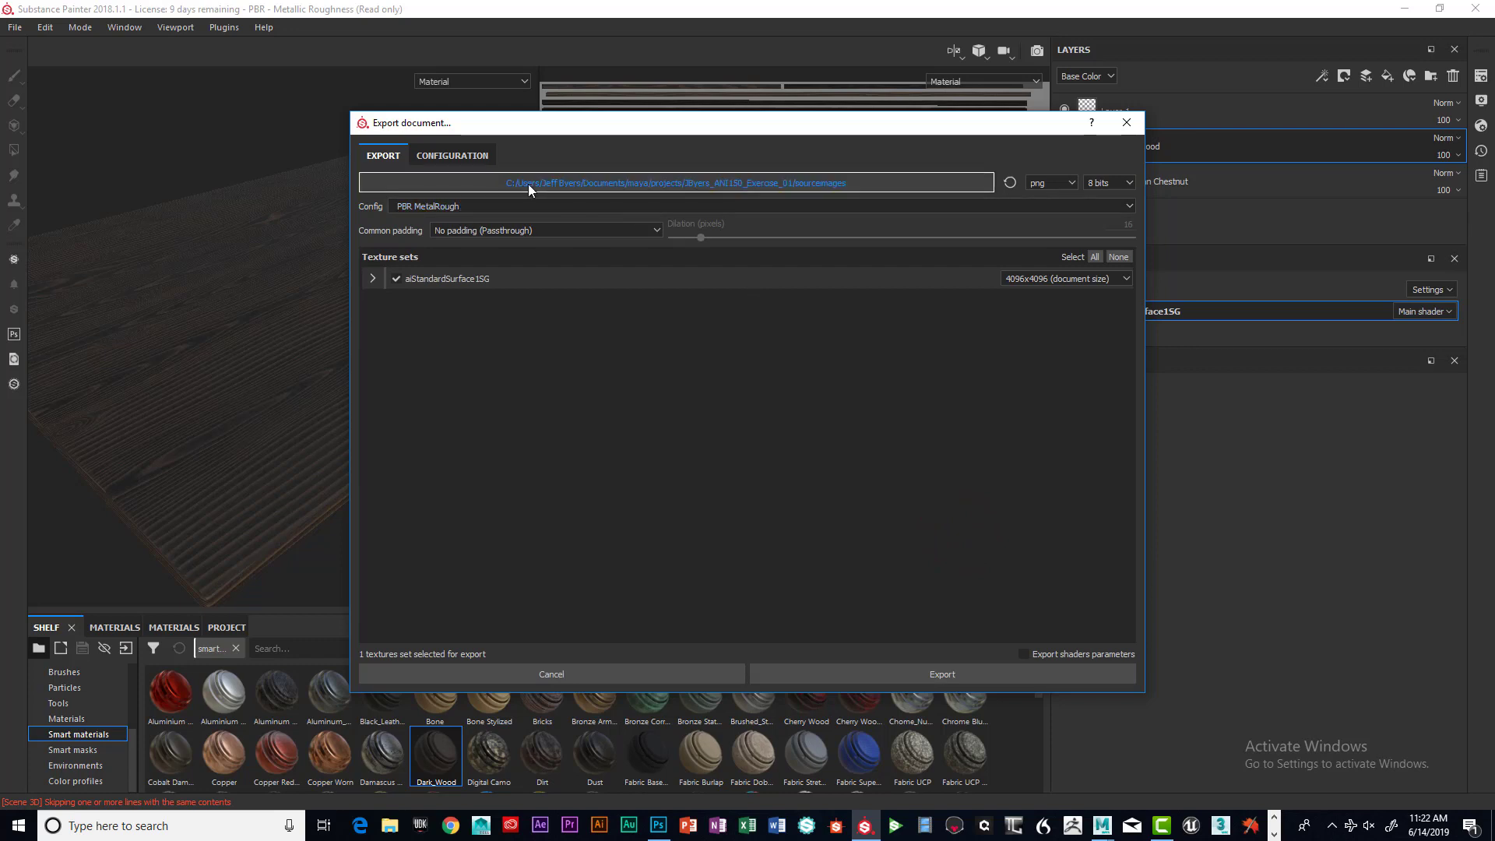